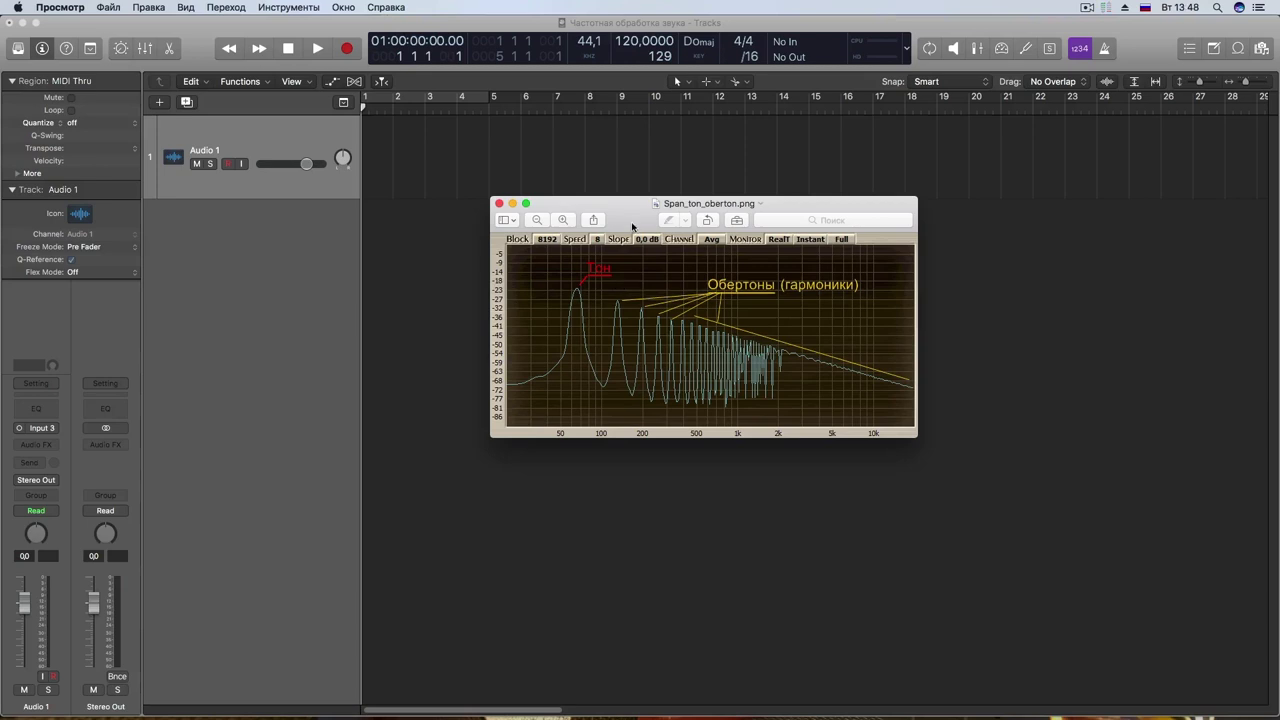
Step: Reposition the harmonic-spectrum image window over the project, then bring up the anydaw.ru course page in Safari
mouse_move(635, 221)
mouse_down()
mouse_move(636, 237)
mouse_move(624, 230)
mouse_up()
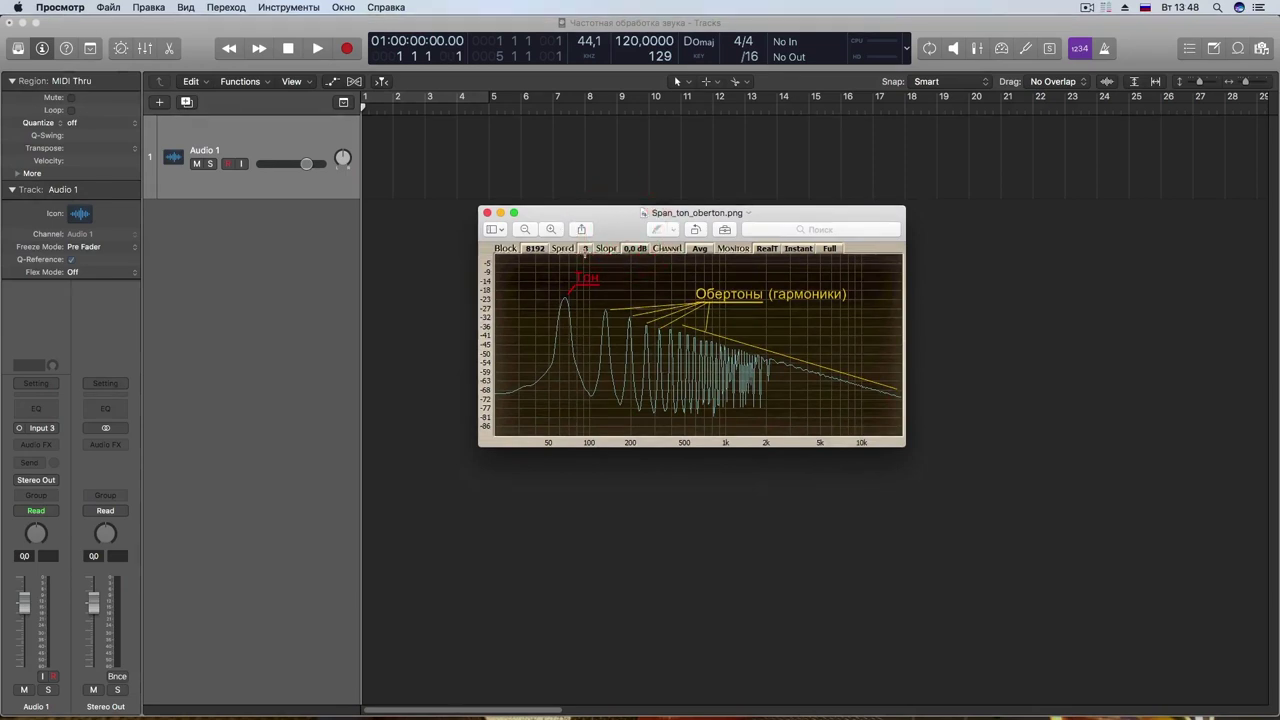
drag(581, 216, 614, 234)
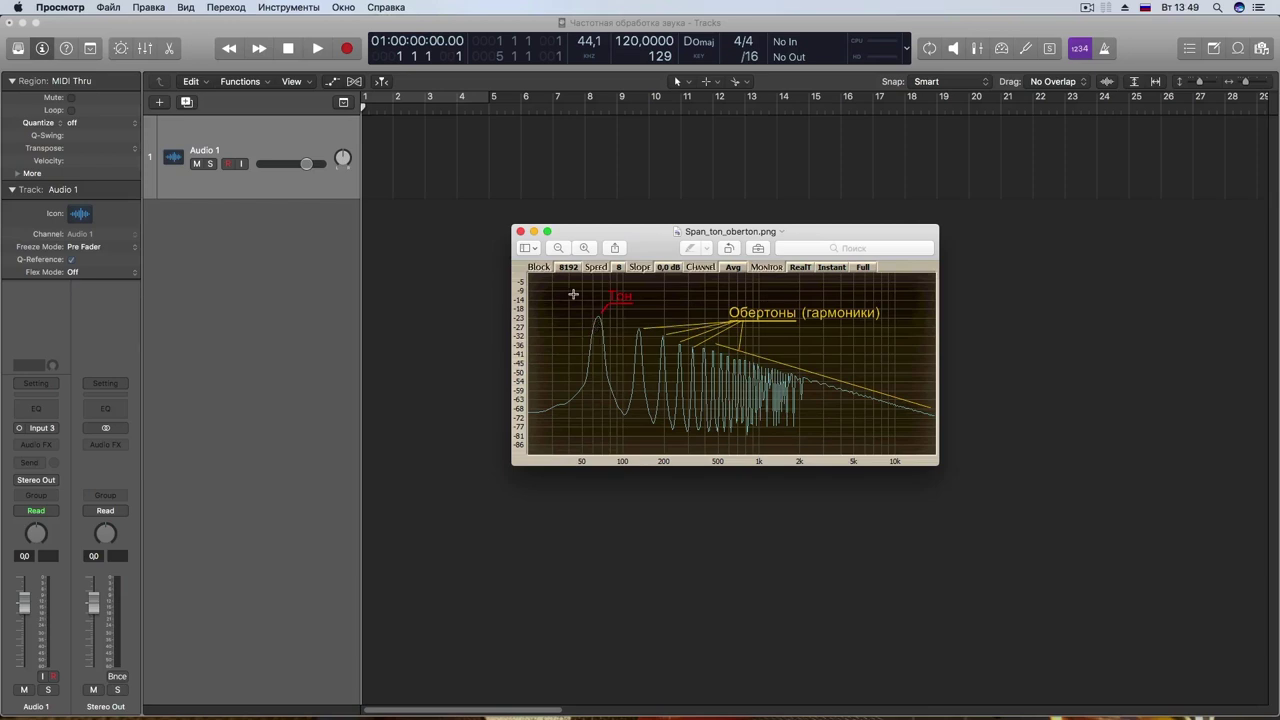
drag(647, 240, 650, 222)
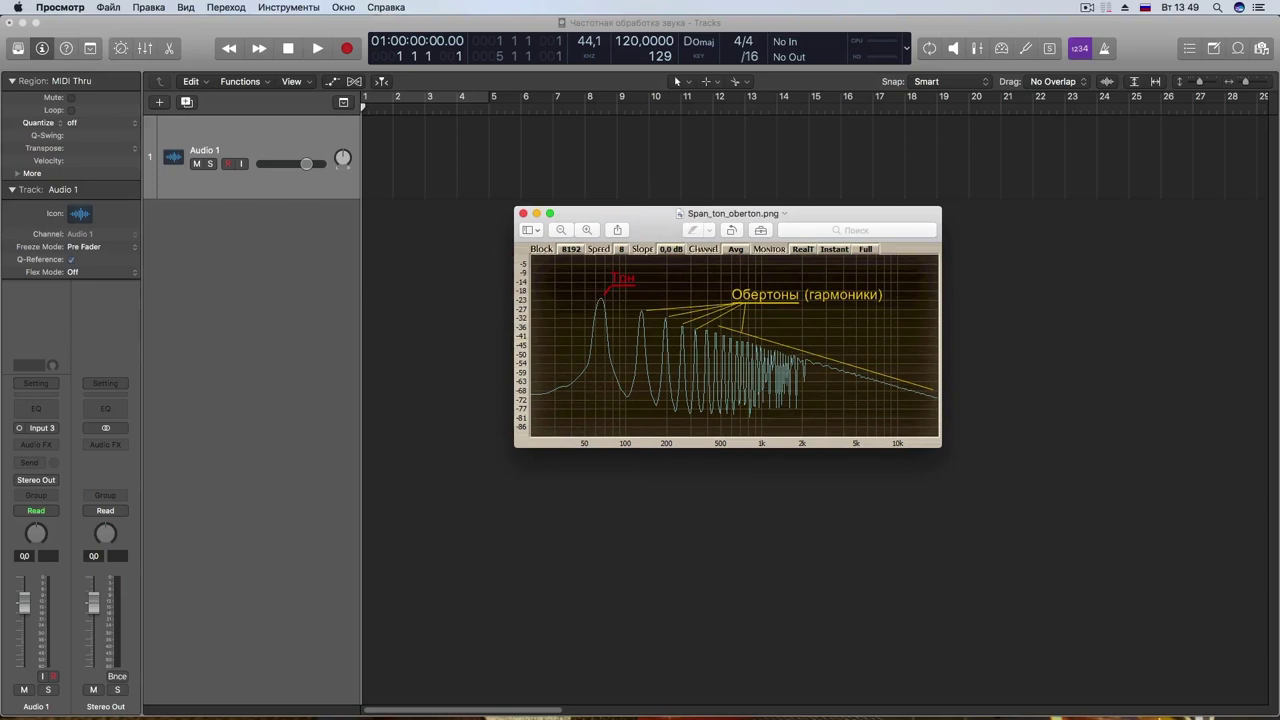
click(1195, 700)
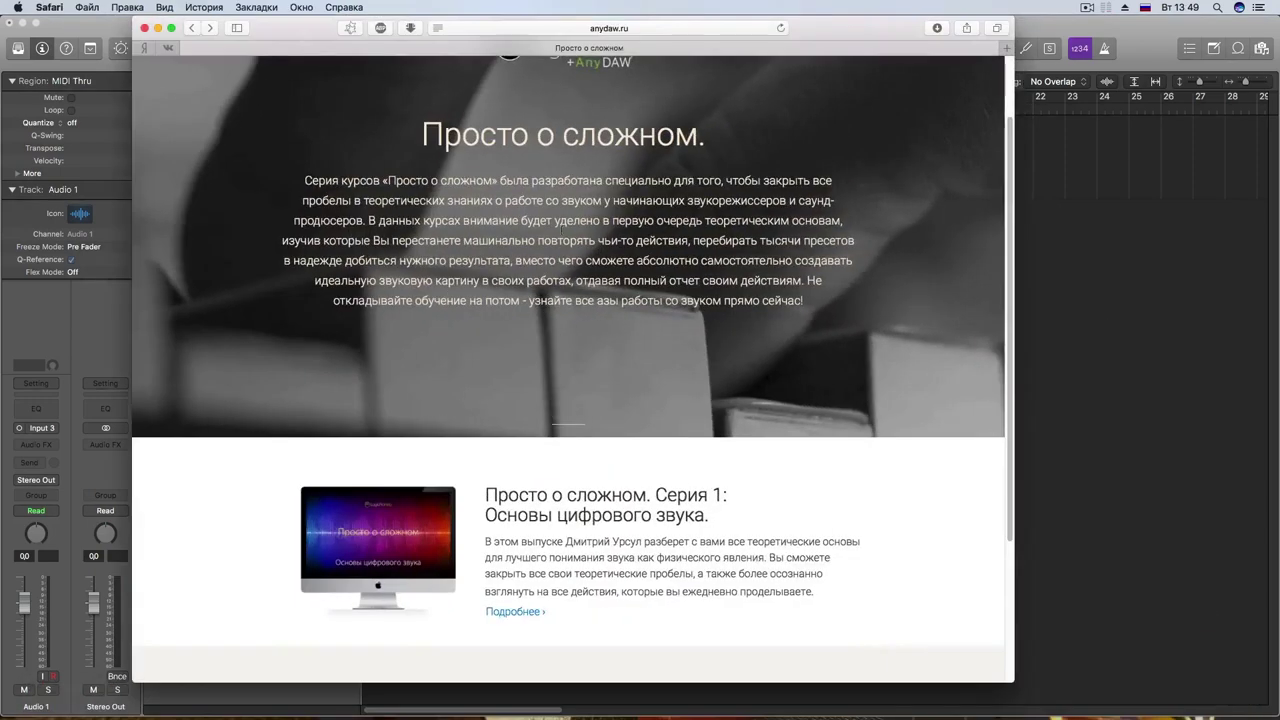
Step: Scroll through the anydaw.ru 'Просто о сложном' course page
scroll(556, 222, up, 1)
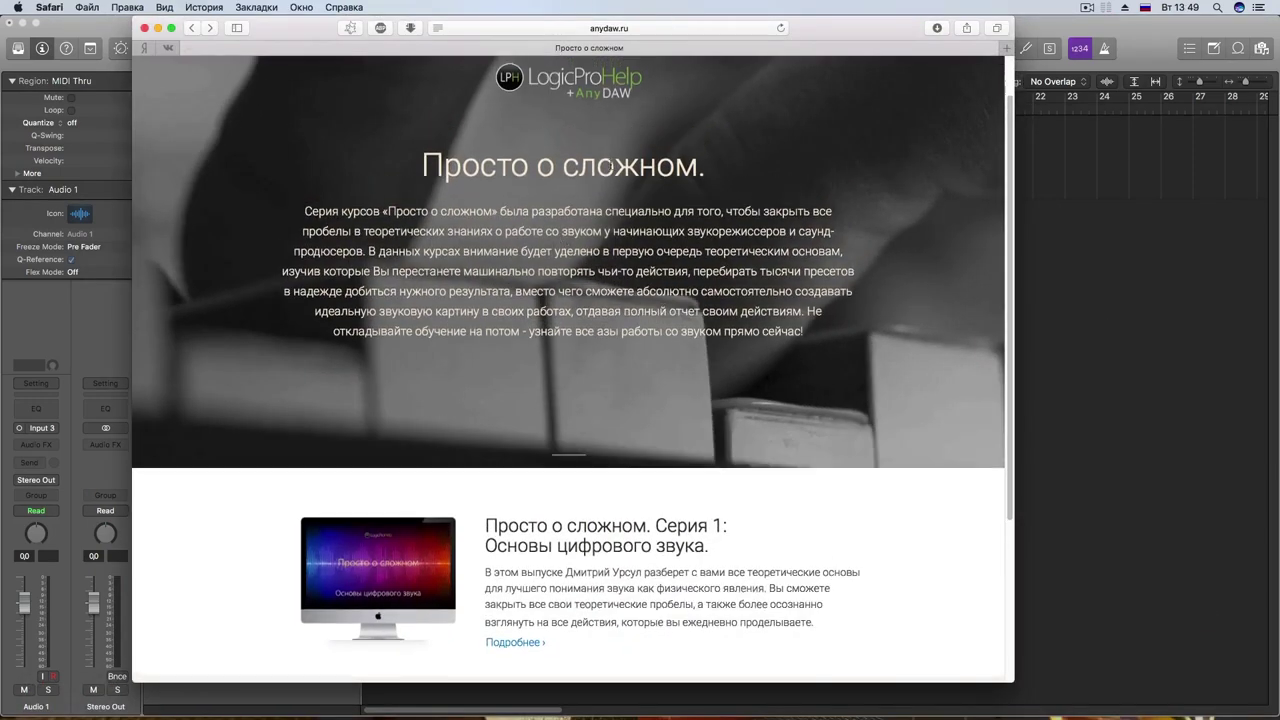
scroll(558, 272, down, 5)
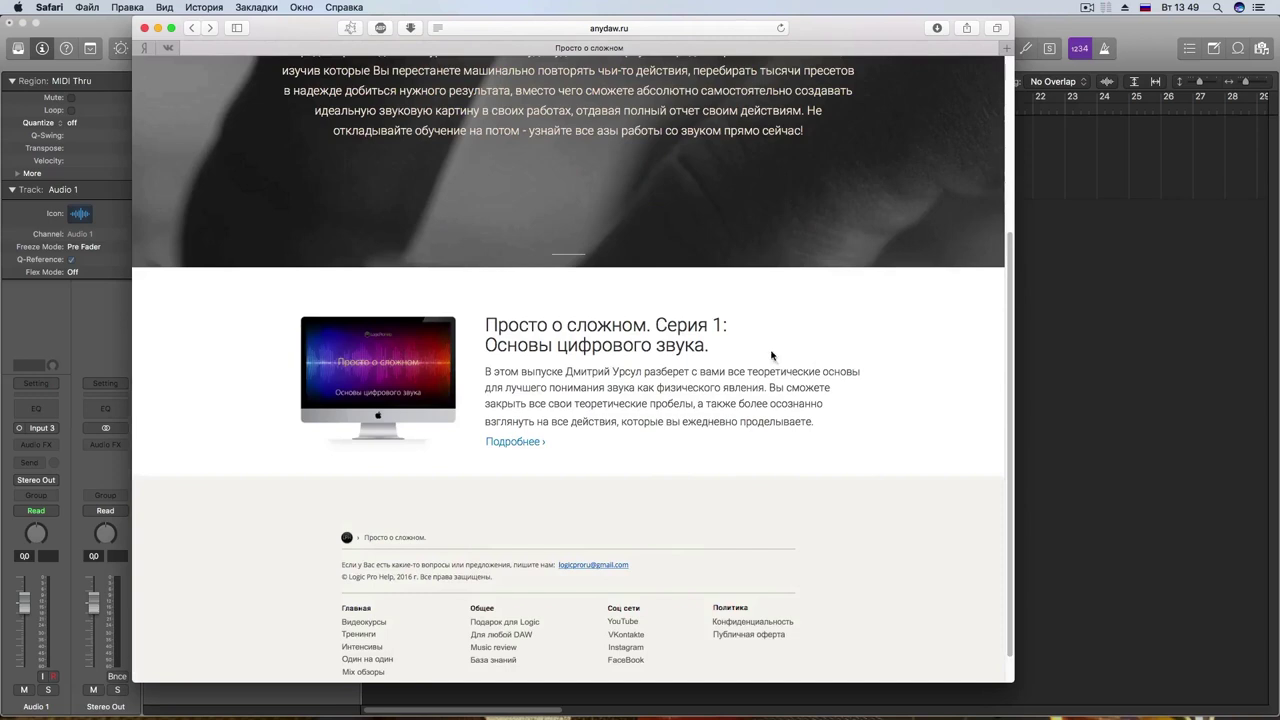
Step: Minimize Safari and move the Span_ton_oberton.png spectrum window left and lower
click(157, 33)
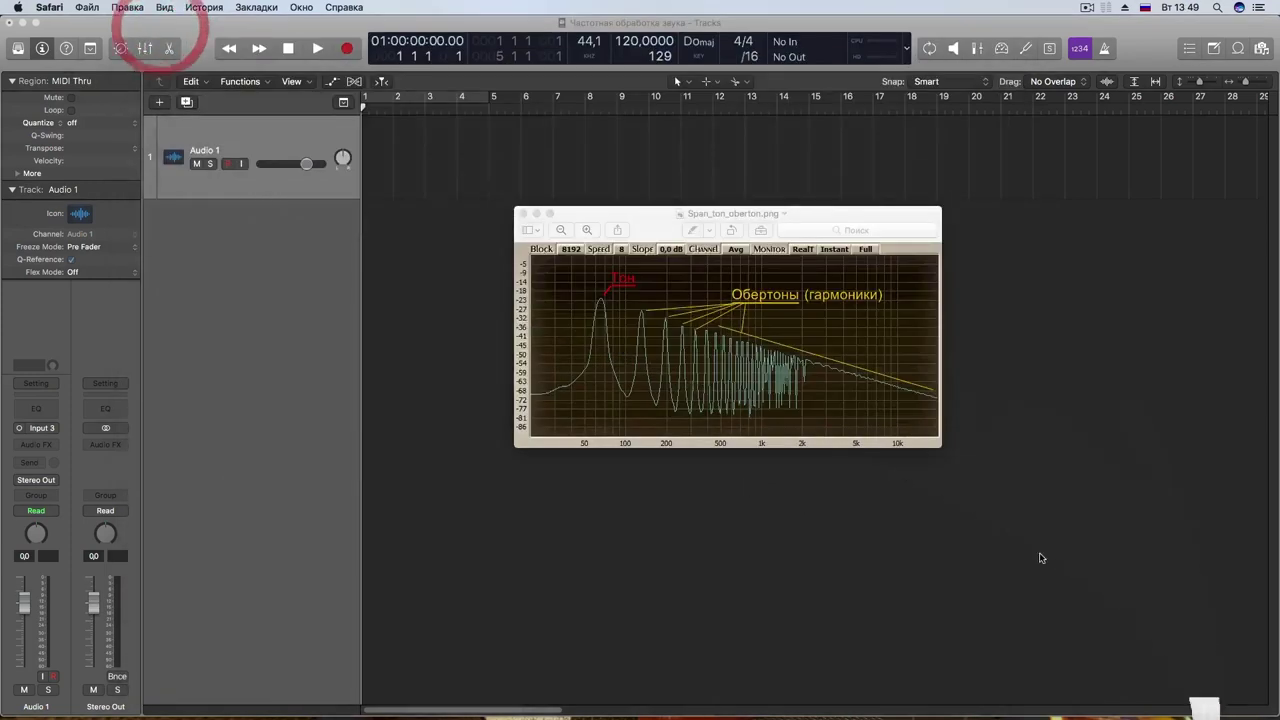
drag(804, 214, 773, 214)
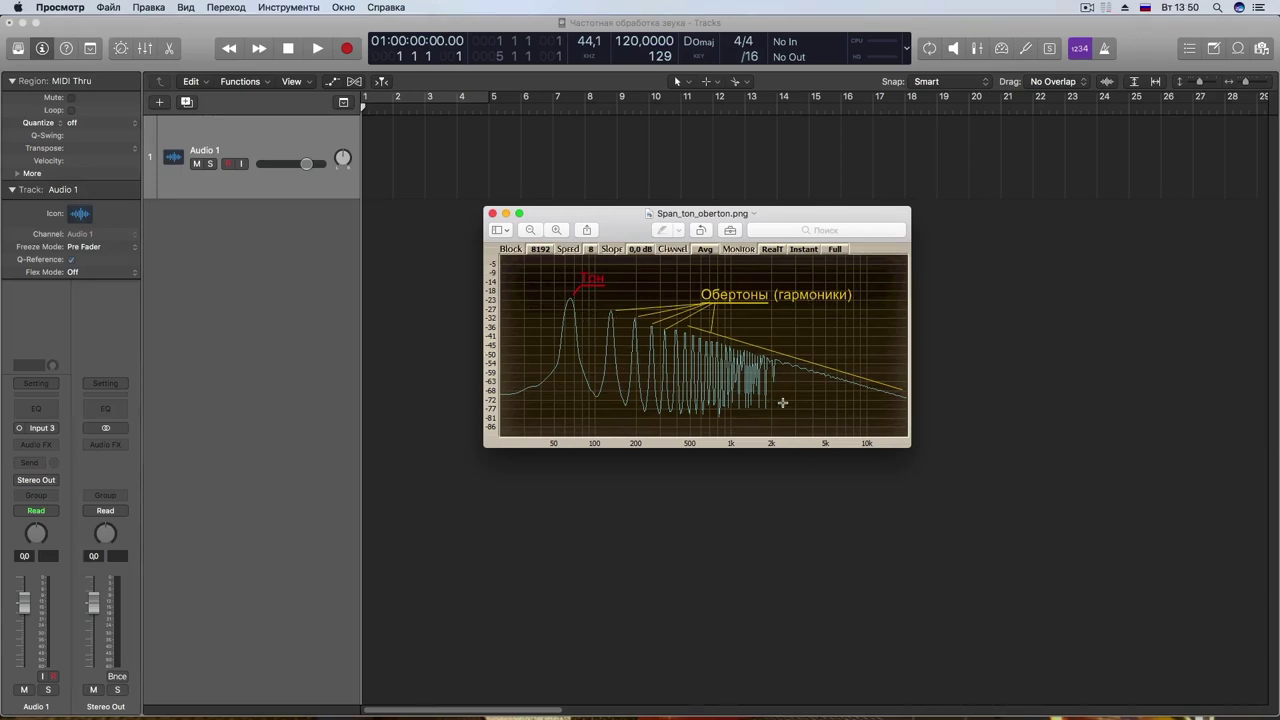
drag(620, 208, 622, 261)
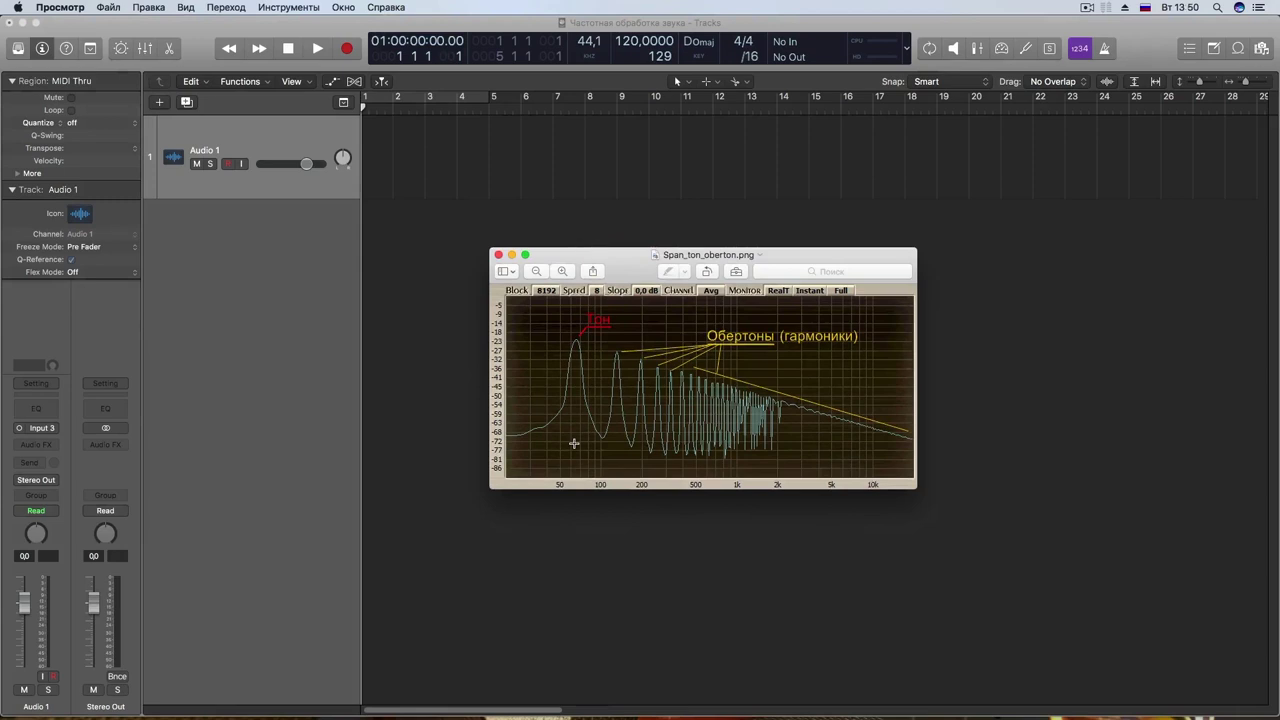
Step: Close the spectrum image, insert a Channel EQ on Audio 1, and shift its 75 Hz band to 74 Hz
click(499, 255)
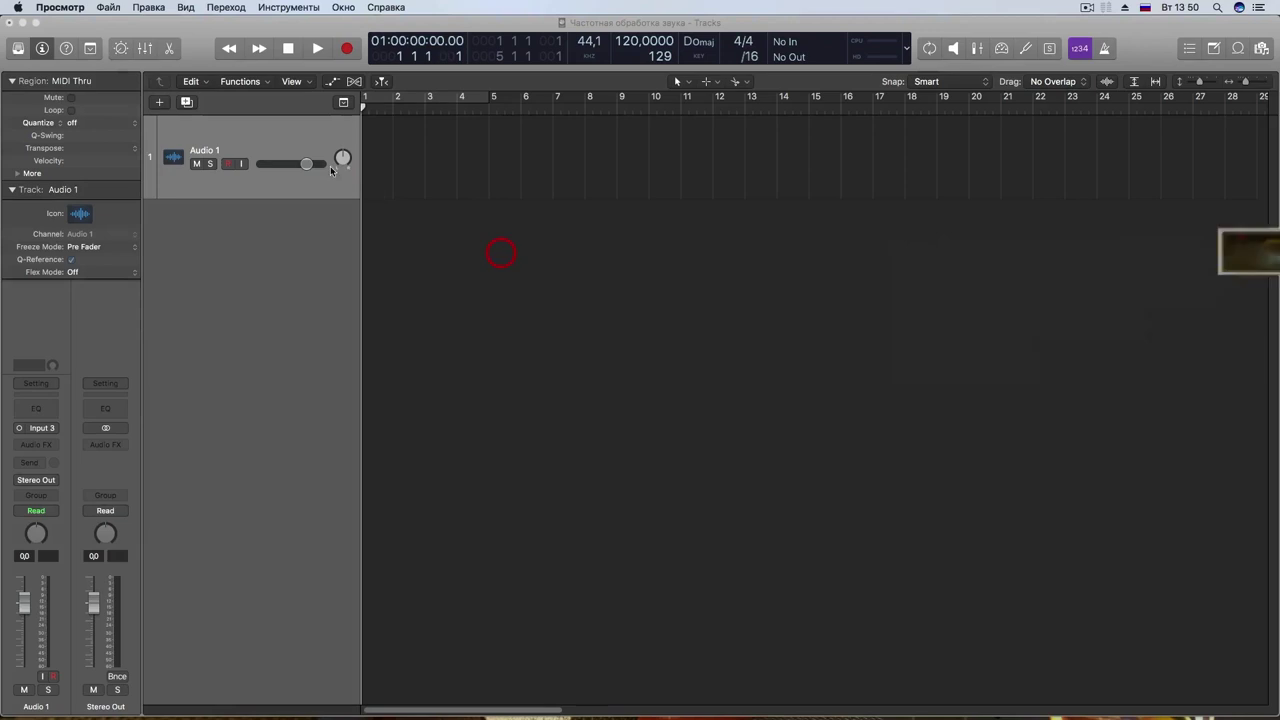
click(33, 410)
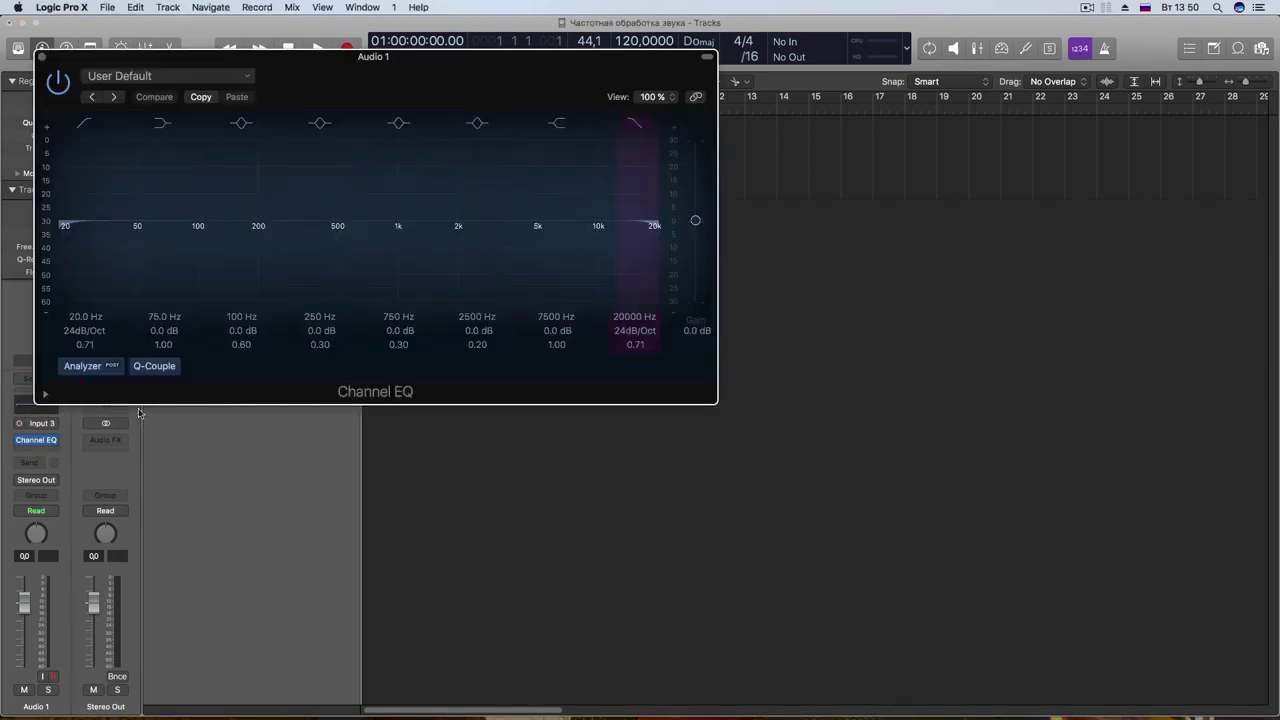
drag(371, 114, 628, 264)
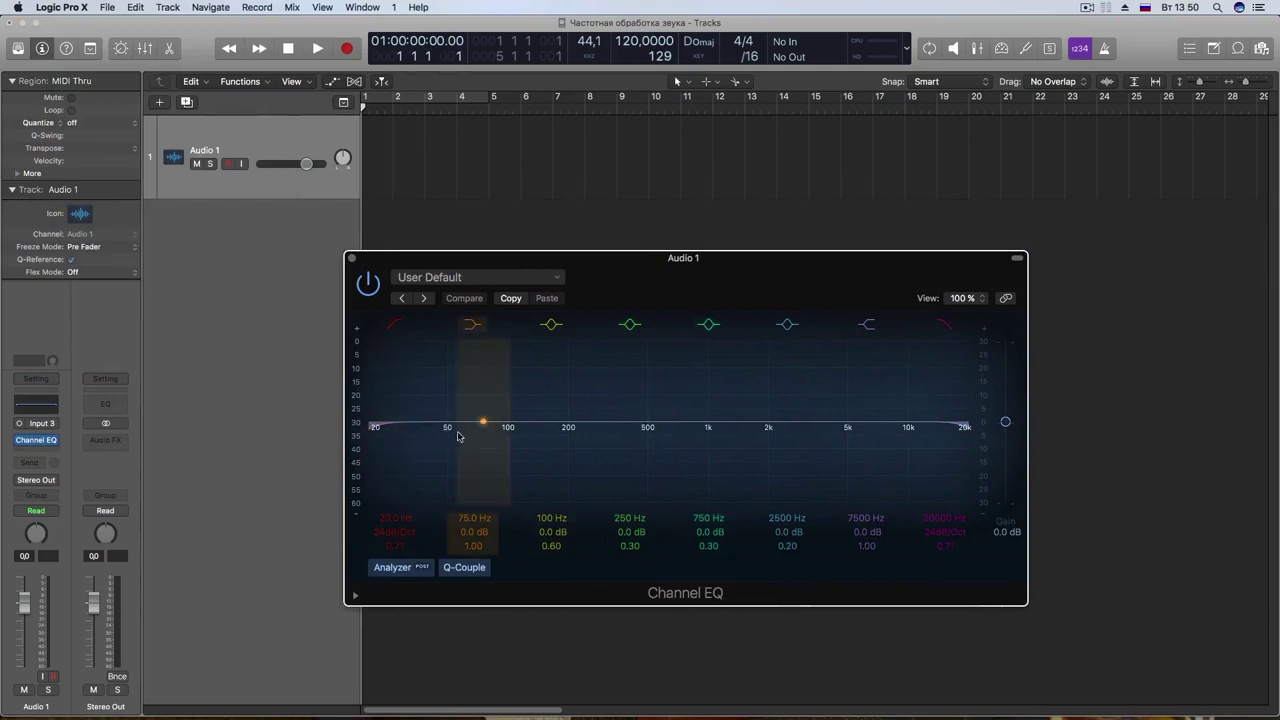
mouse_move(483, 432)
mouse_down()
mouse_move(483, 405)
mouse_move(484, 426)
mouse_up()
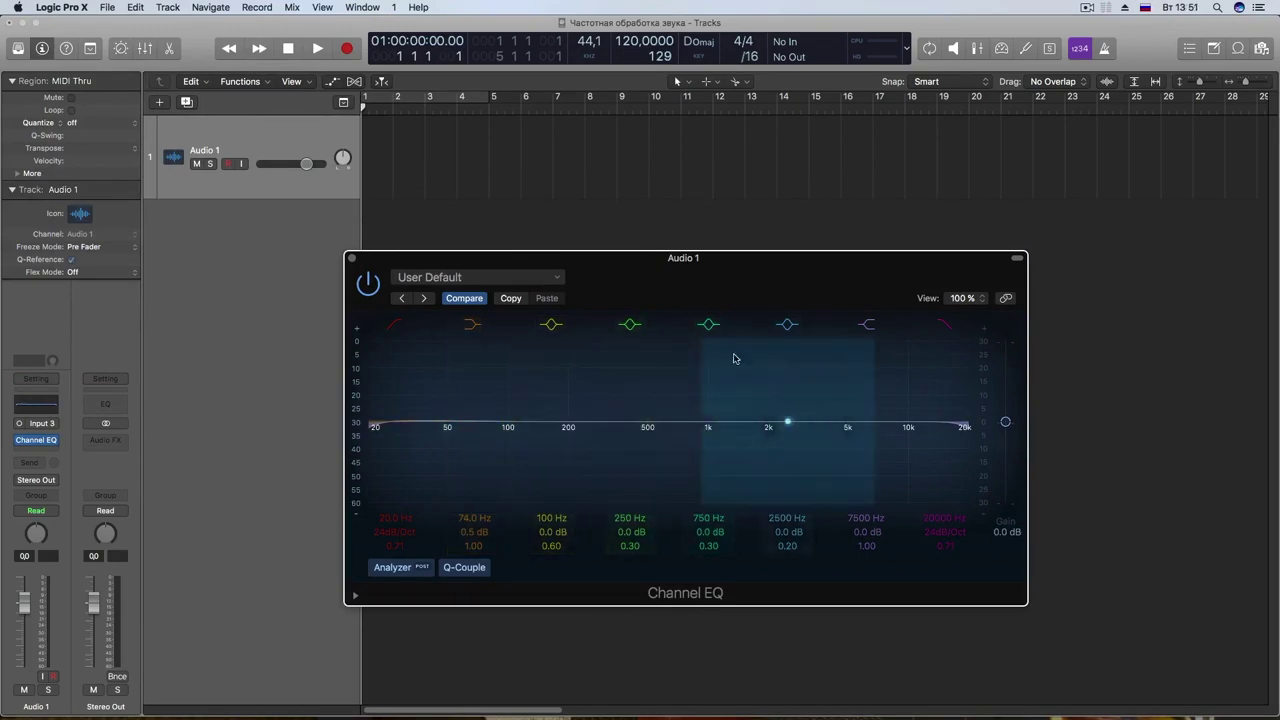
Step: Lower the Audio 1 track volume to -2.0 dB
drag(743, 284, 733, 247)
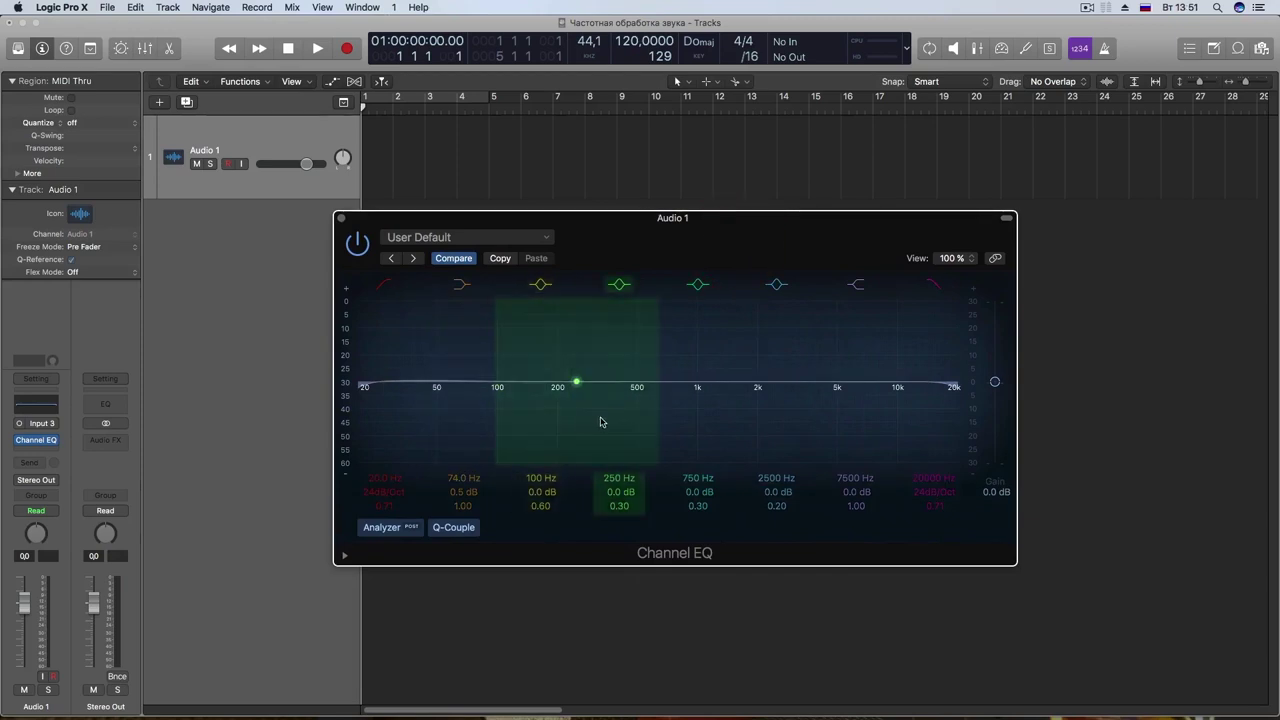
drag(674, 248, 707, 233)
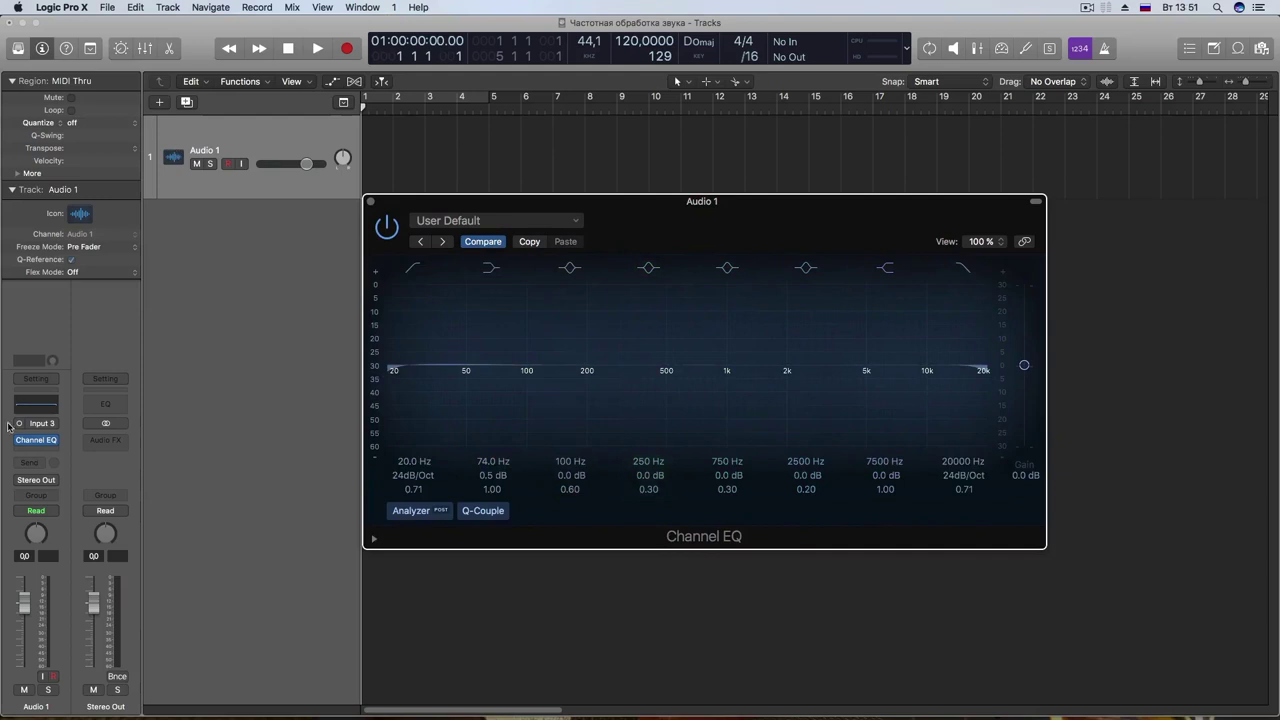
mouse_move(307, 170)
mouse_down()
mouse_move(266, 170)
mouse_move(301, 165)
mouse_up()
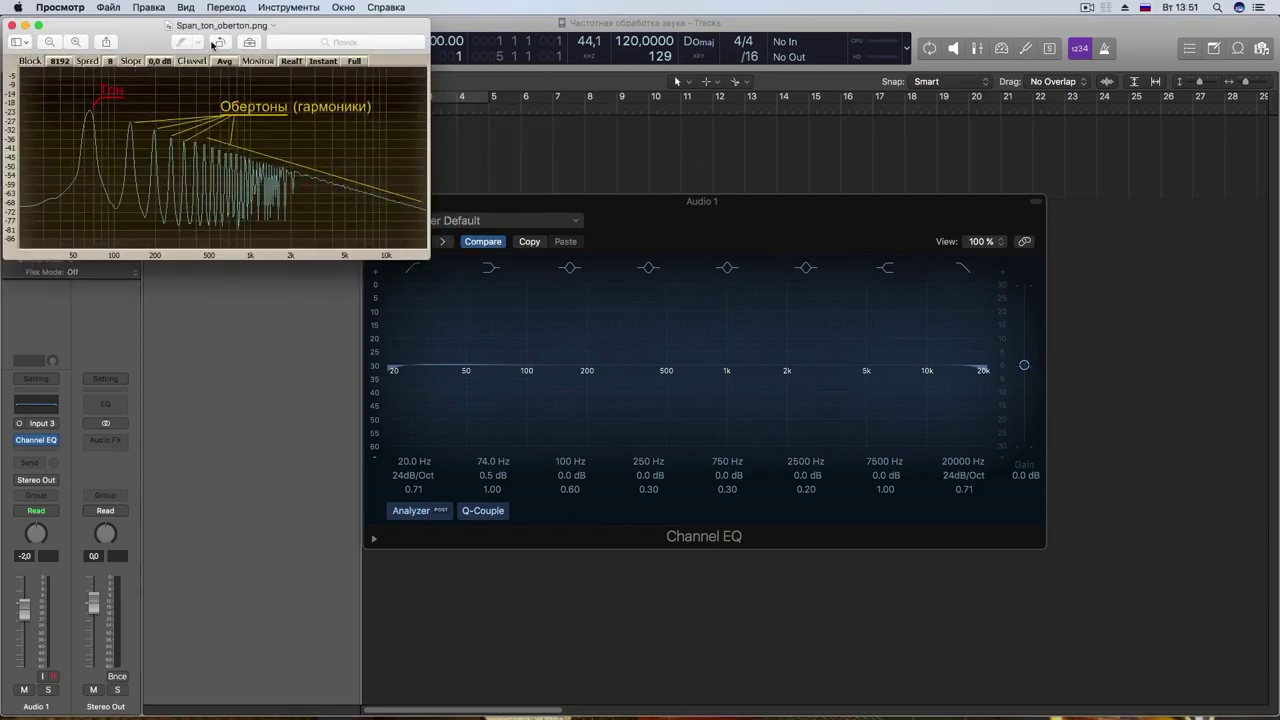
Step: Line the spectrum image up with the Channel EQ graph, then close it
drag(210, 26, 533, 214)
drag(445, 183, 811, 307)
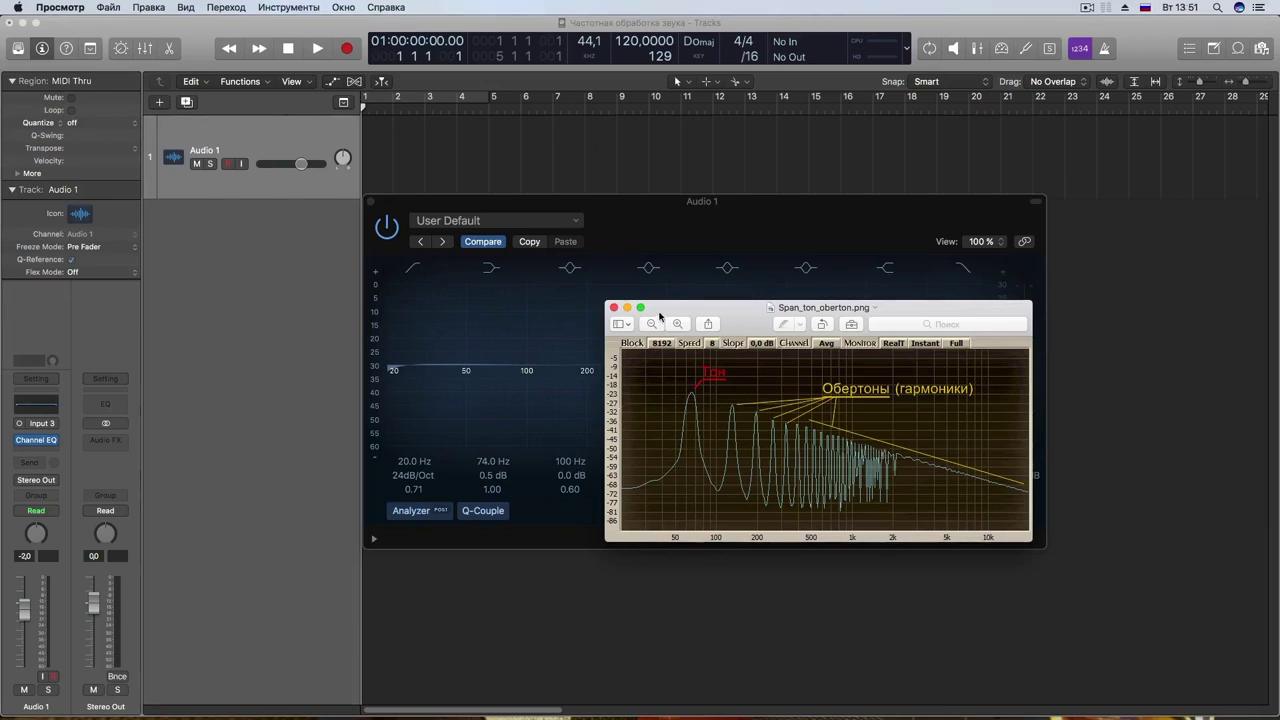
drag(639, 316, 738, 347)
click(713, 338)
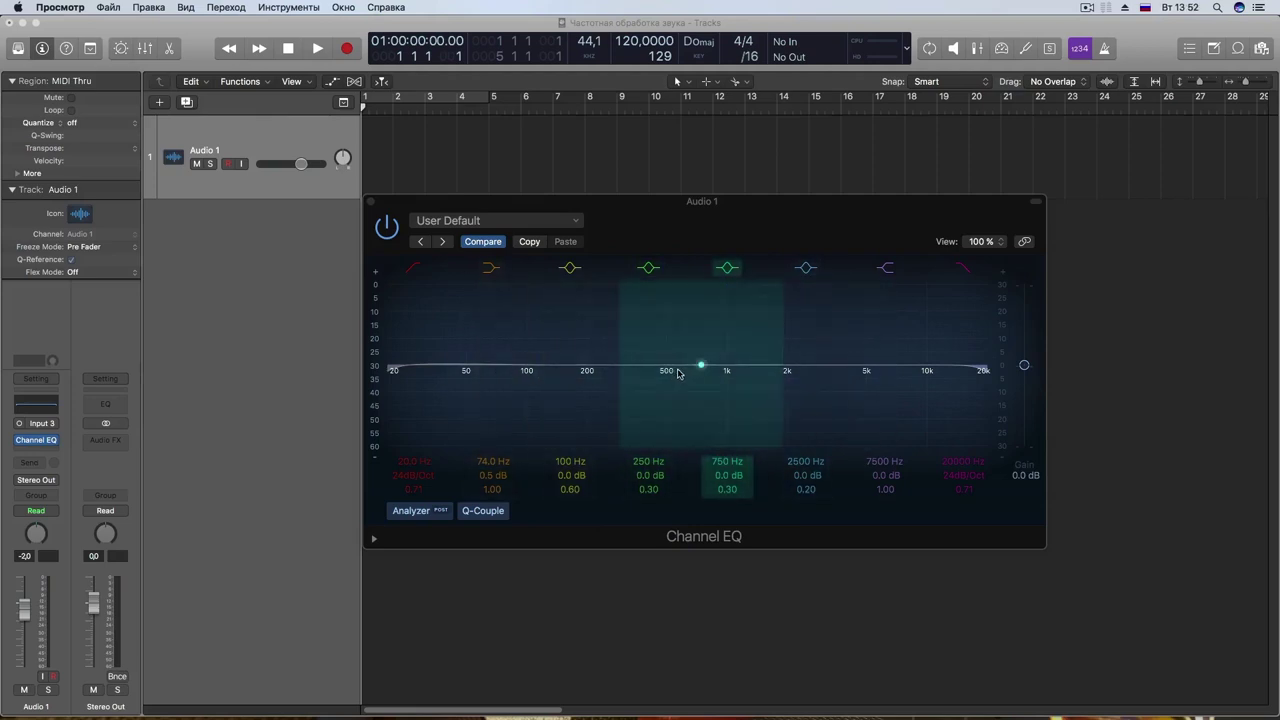
Step: Boost the Channel EQ low band by +3 dB at 68 Hz
drag(657, 215, 709, 212)
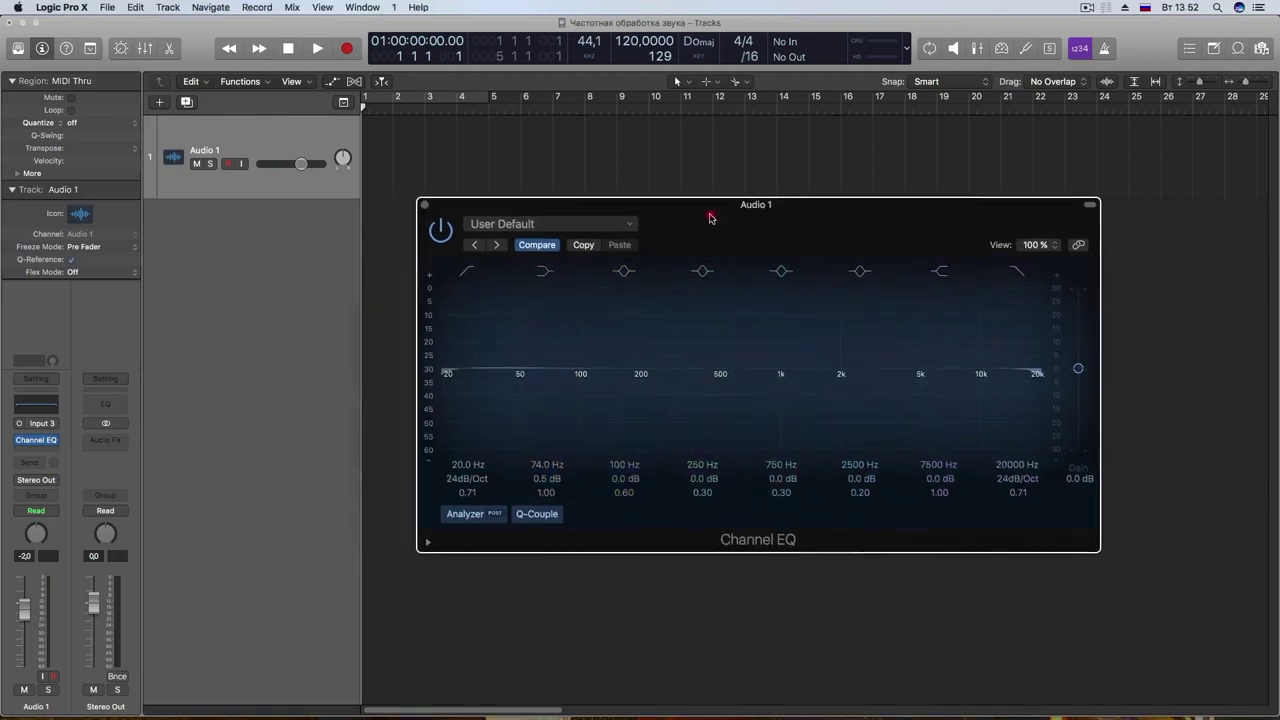
drag(776, 234, 666, 226)
mouse_move(495, 219)
mouse_down()
mouse_move(515, 221)
mouse_move(500, 214)
mouse_up()
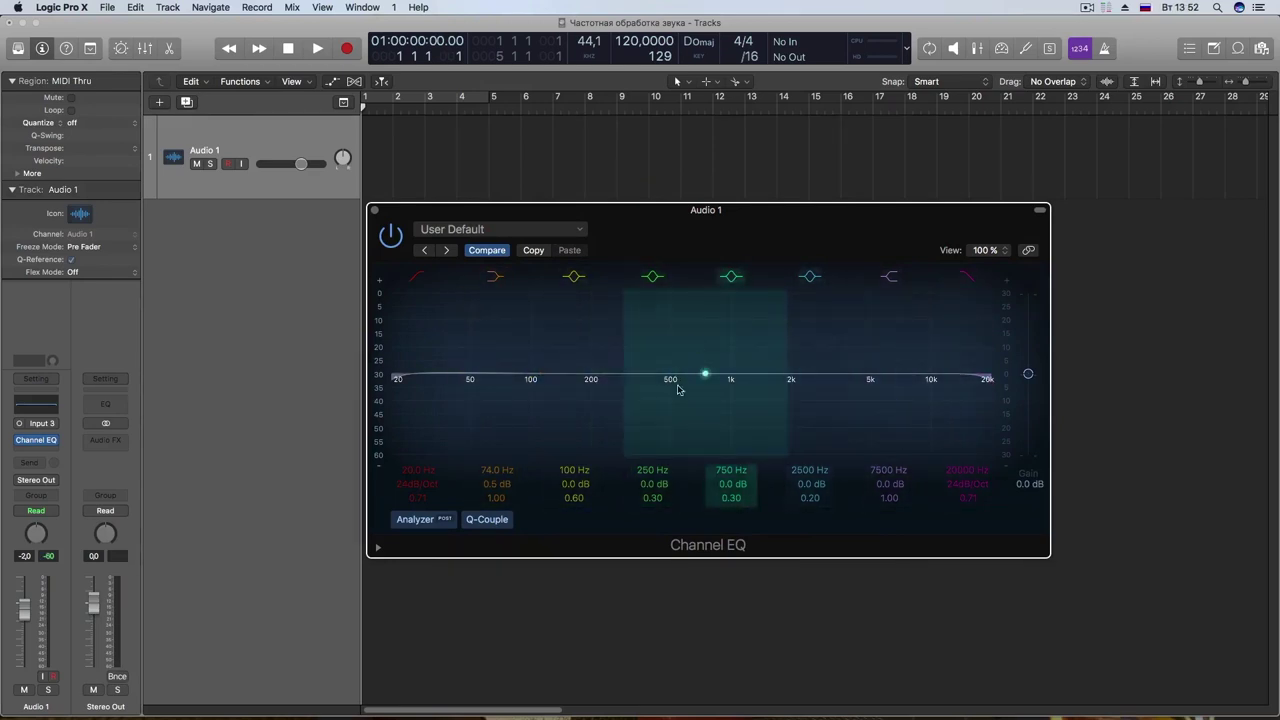
mouse_move(476, 399)
mouse_down()
mouse_move(486, 345)
mouse_move(470, 388)
mouse_up()
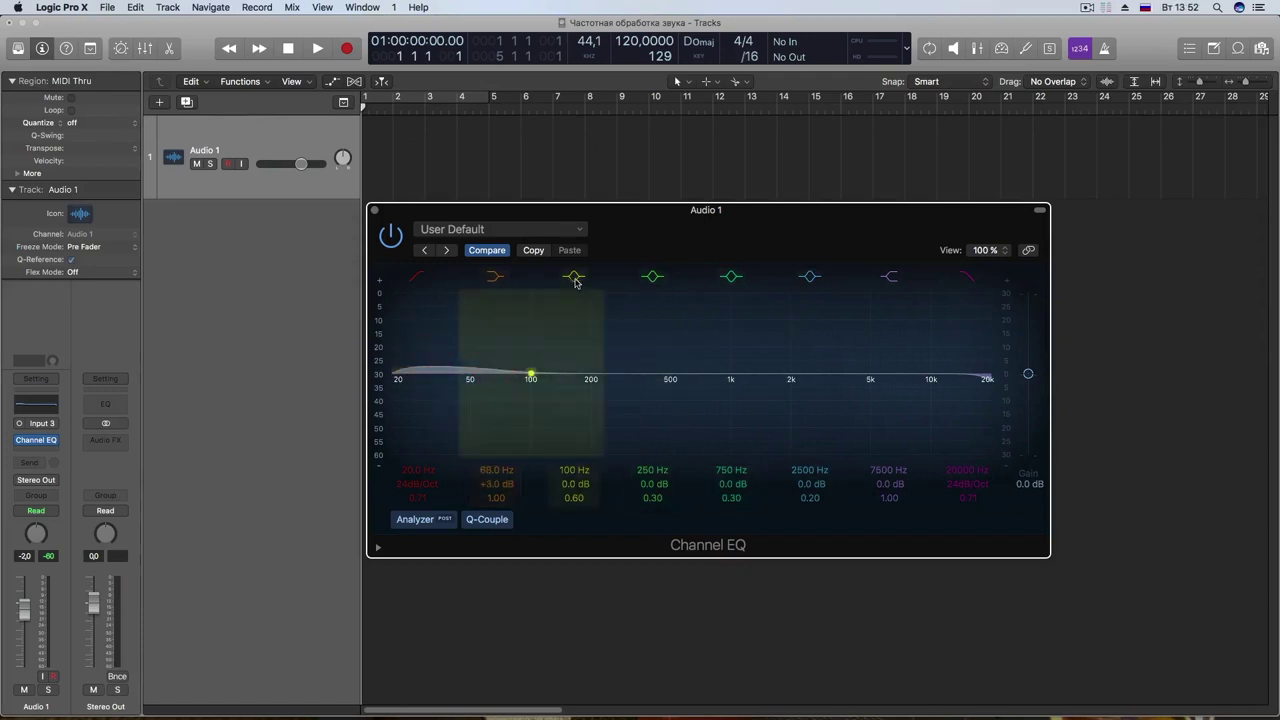
Step: Sweep the 750 Hz band down to about 500 Hz with Q 0.60, and lay the spectrum image over the EQ
drag(690, 378, 666, 391)
drag(731, 498, 731, 482)
drag(663, 405, 720, 410)
key(super+Tab)
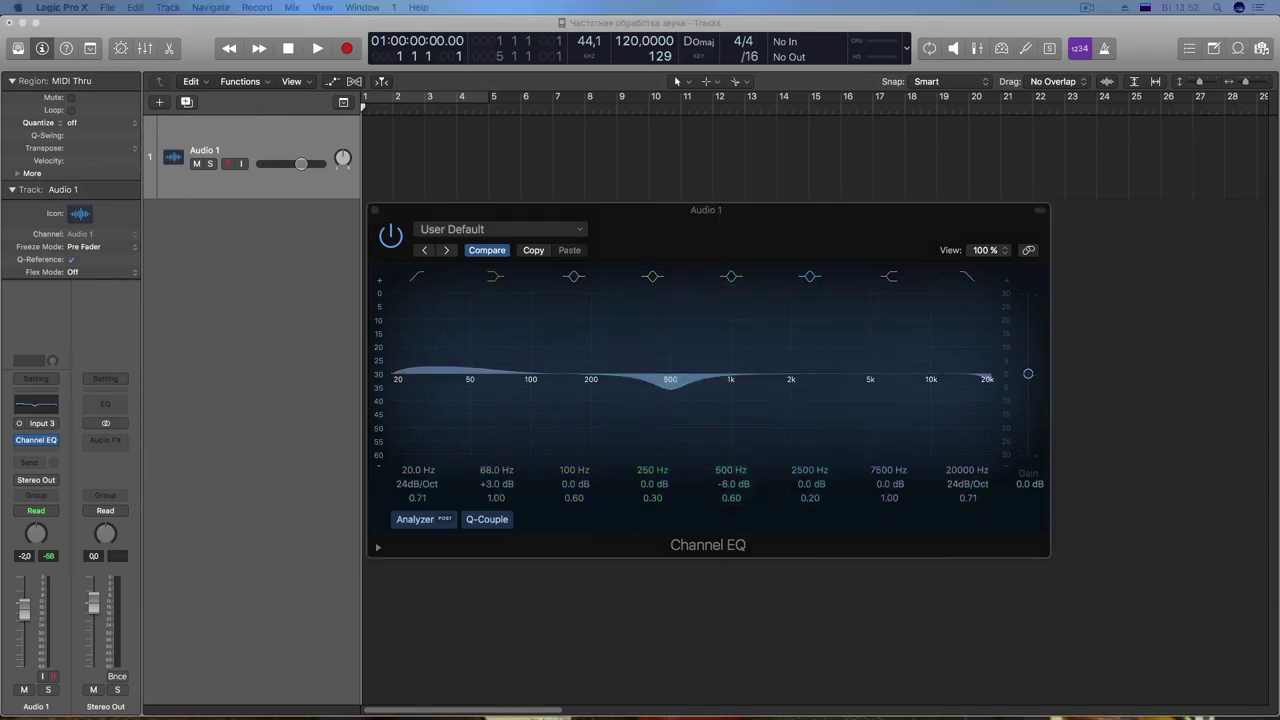
drag(141, 31, 635, 288)
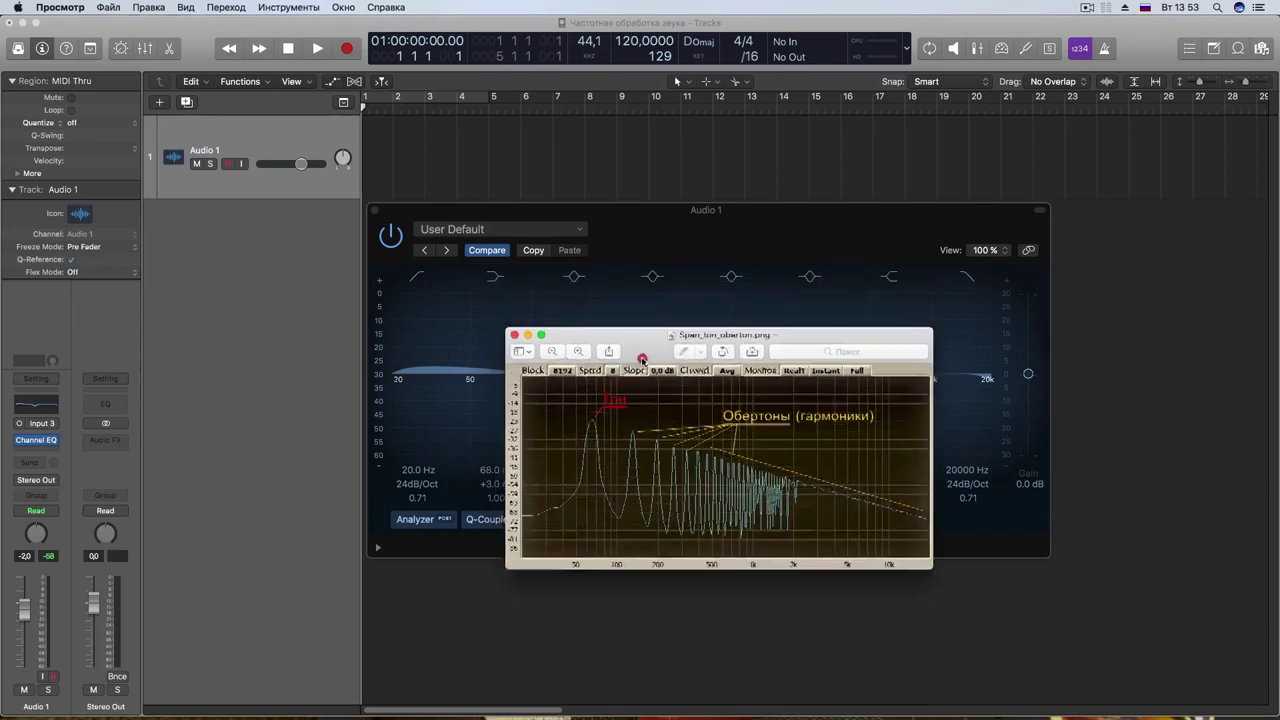
Step: Flatten the 500 Hz and 68 Hz bands and raise the low cut to about 43.5 Hz
drag(633, 284, 510, 180)
click(872, 236)
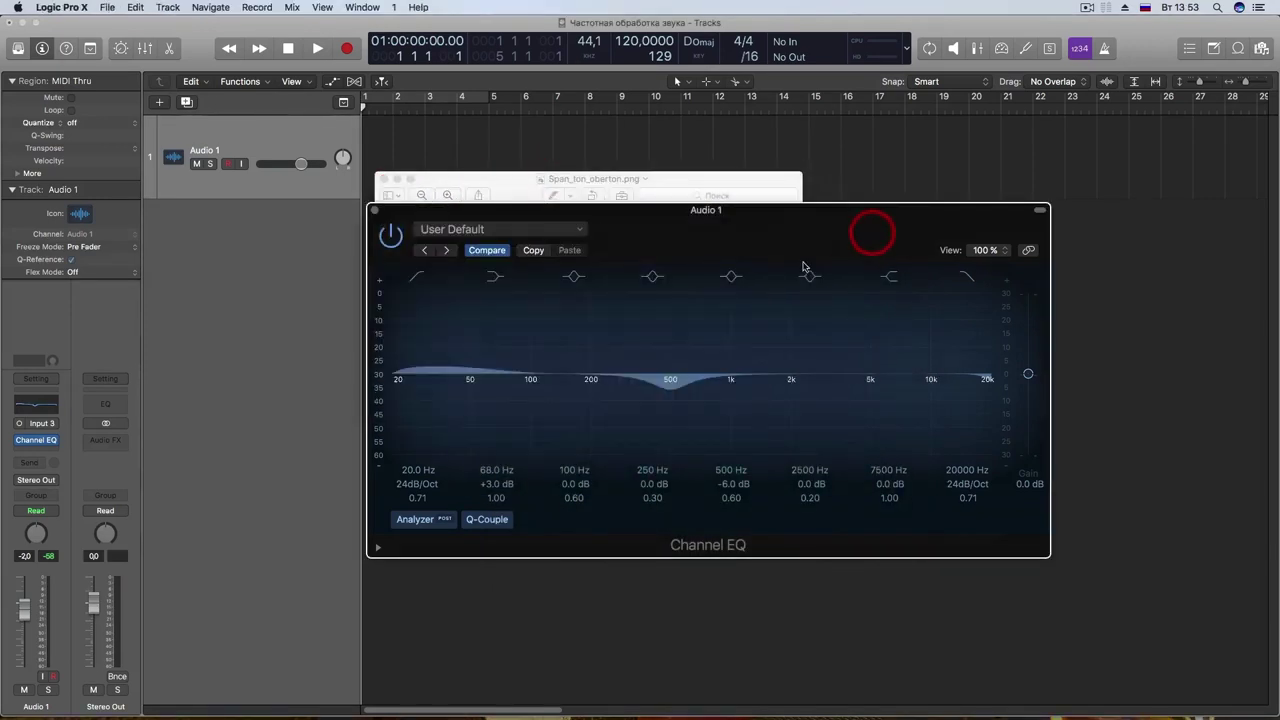
drag(669, 410, 669, 350)
drag(498, 379, 472, 381)
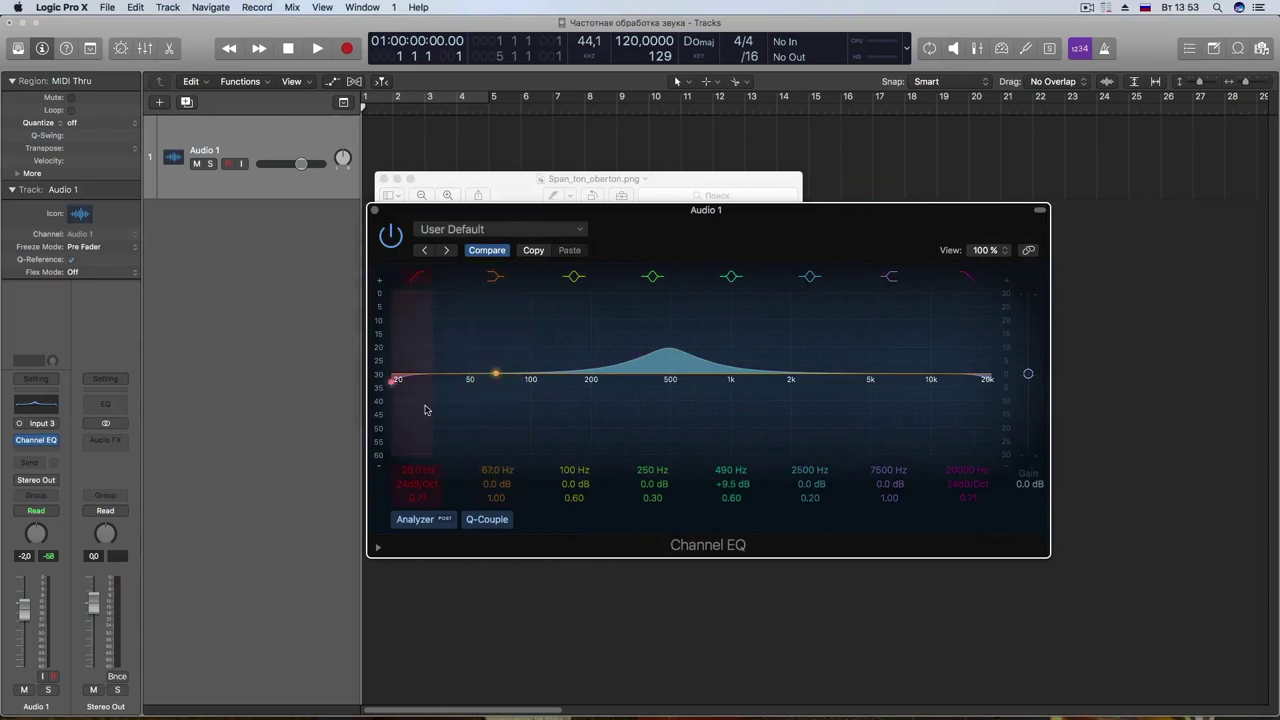
drag(420, 396, 531, 405)
Step: Try midrange peak boosts between 320 and 560 Hz against the spectrum image
drag(670, 350, 688, 395)
drag(670, 231, 662, 298)
drag(731, 343, 704, 315)
drag(687, 460, 688, 385)
drag(644, 427, 655, 400)
drag(727, 327, 696, 304)
drag(630, 405, 631, 450)
Step: Move the third band to 94 Hz, try a 240 Hz low-mid peak, and flatten the upper-mid band
drag(487, 469, 400, 466)
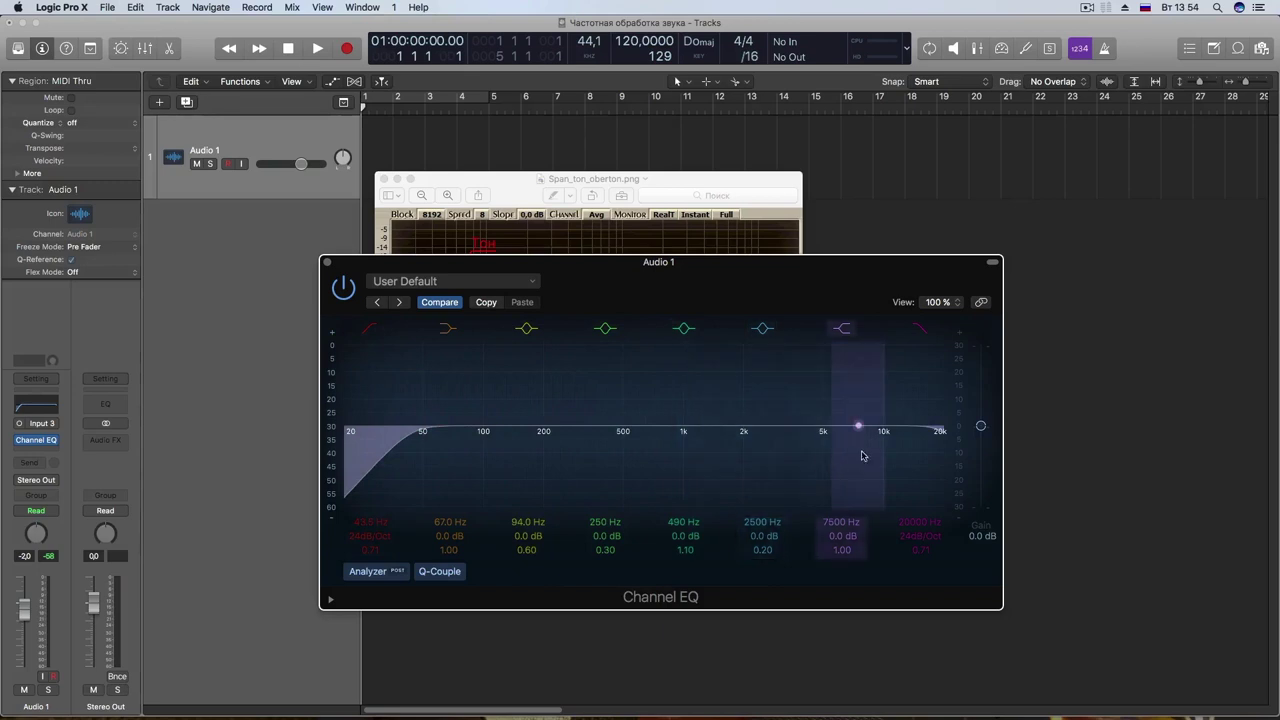
drag(937, 432, 884, 463)
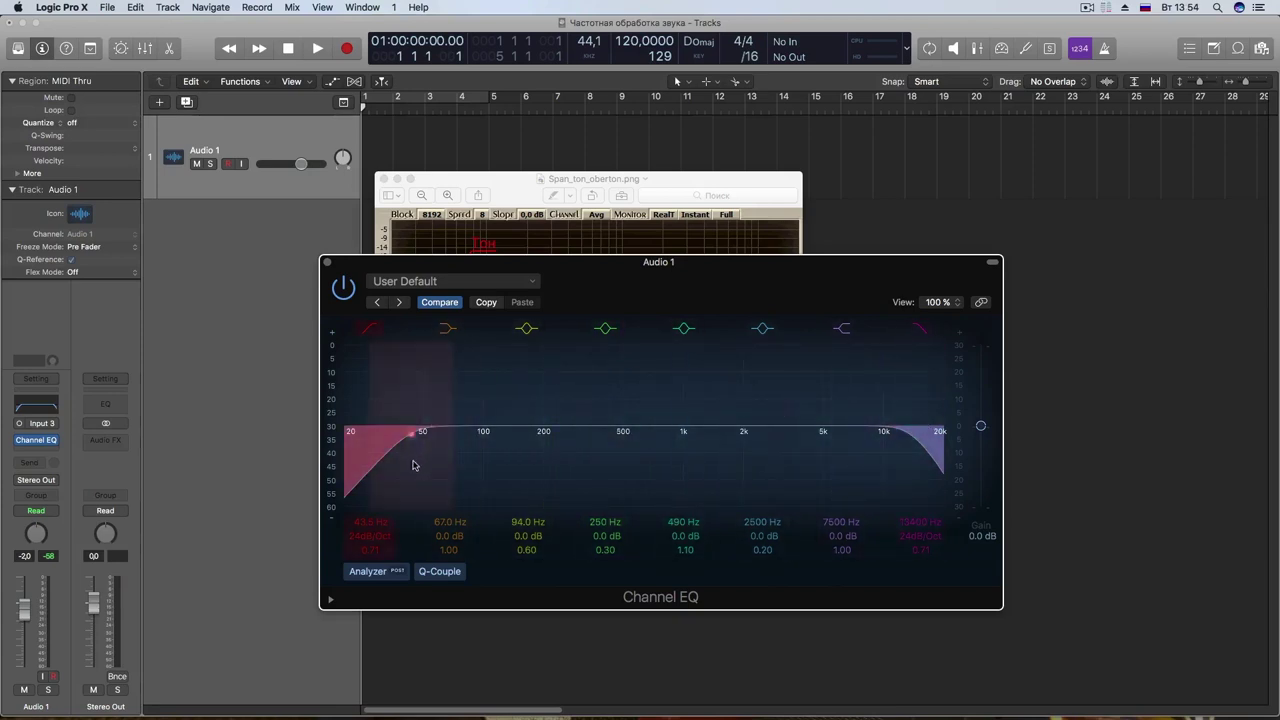
drag(848, 286, 872, 320)
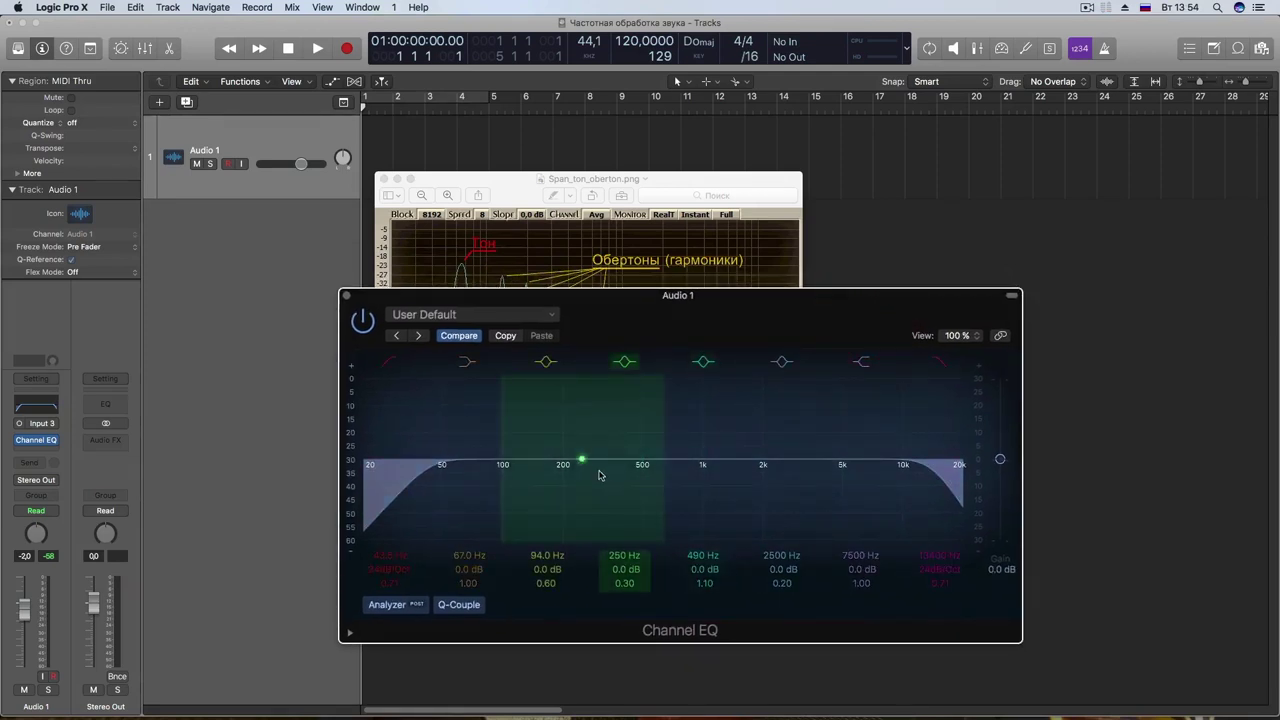
drag(599, 474, 825, 478)
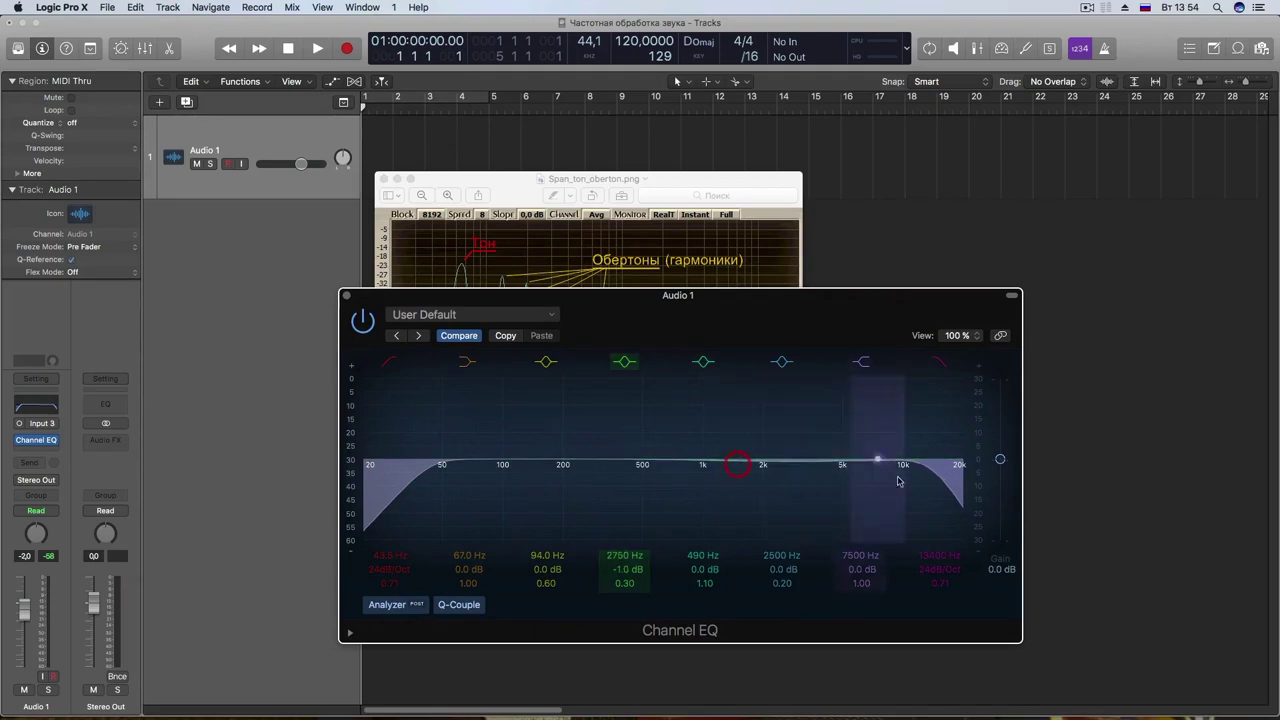
mouse_move(945, 466)
mouse_down()
mouse_move(632, 490)
mouse_move(958, 466)
mouse_up()
drag(803, 483, 809, 474)
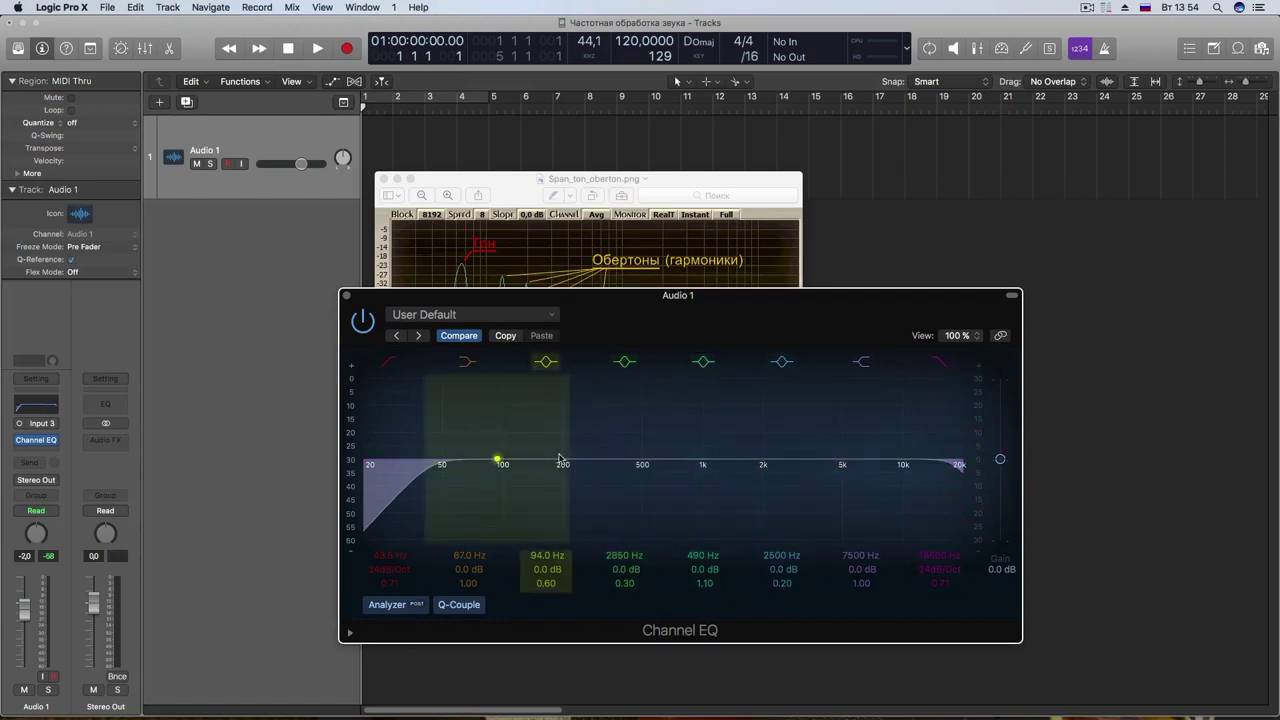
Step: Set the low cut near 35 Hz and the high cut to 20 kHz, and soften the mid boost
drag(402, 493, 368, 485)
drag(923, 488, 946, 488)
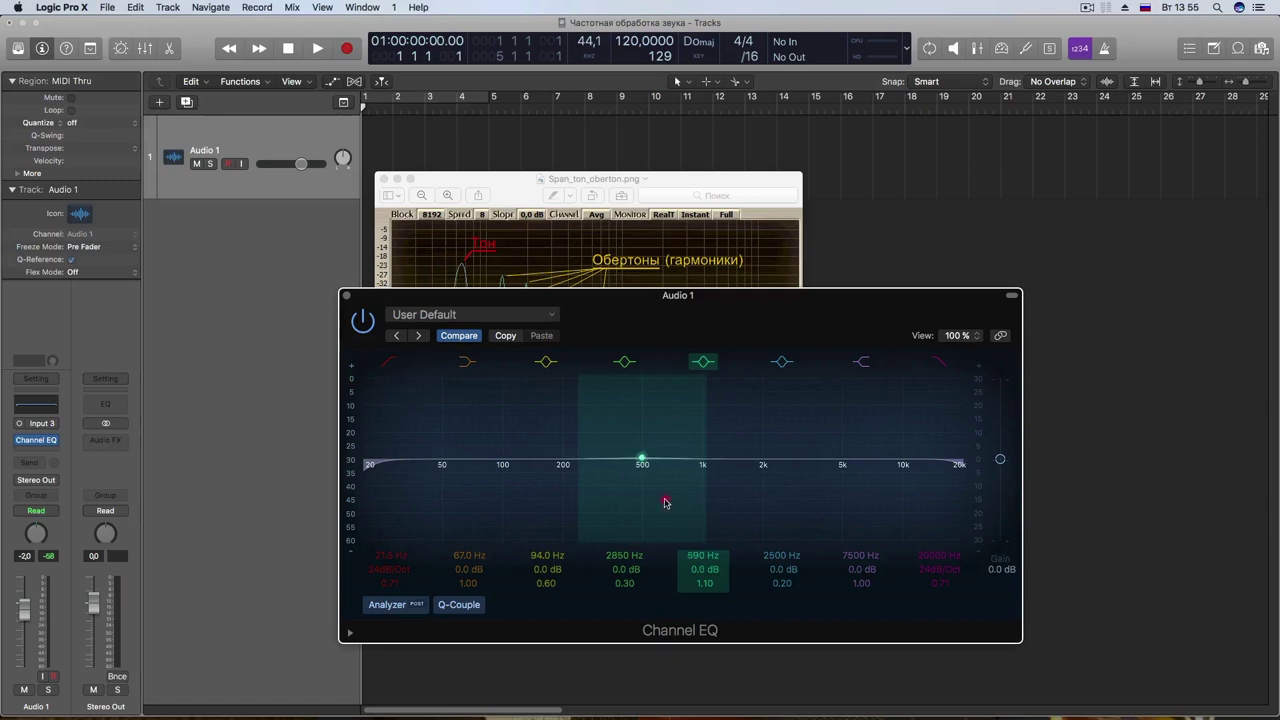
drag(663, 472, 652, 468)
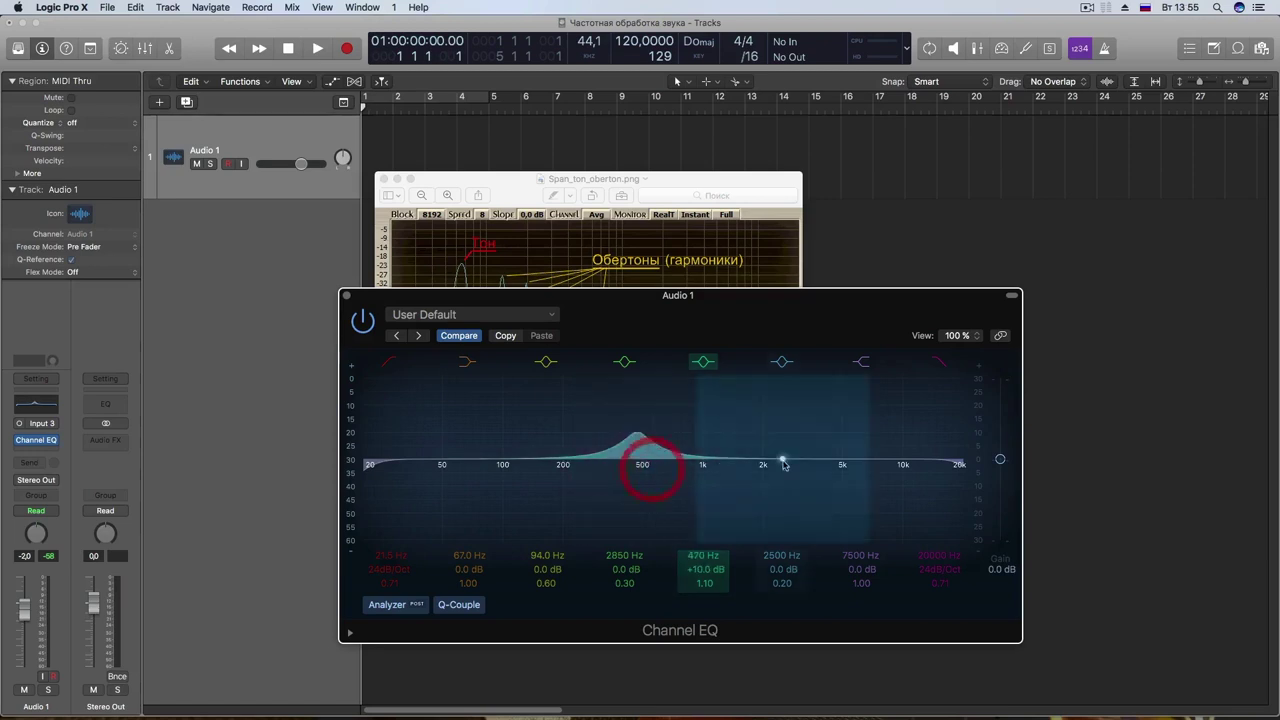
drag(604, 320, 627, 310)
drag(665, 455, 621, 455)
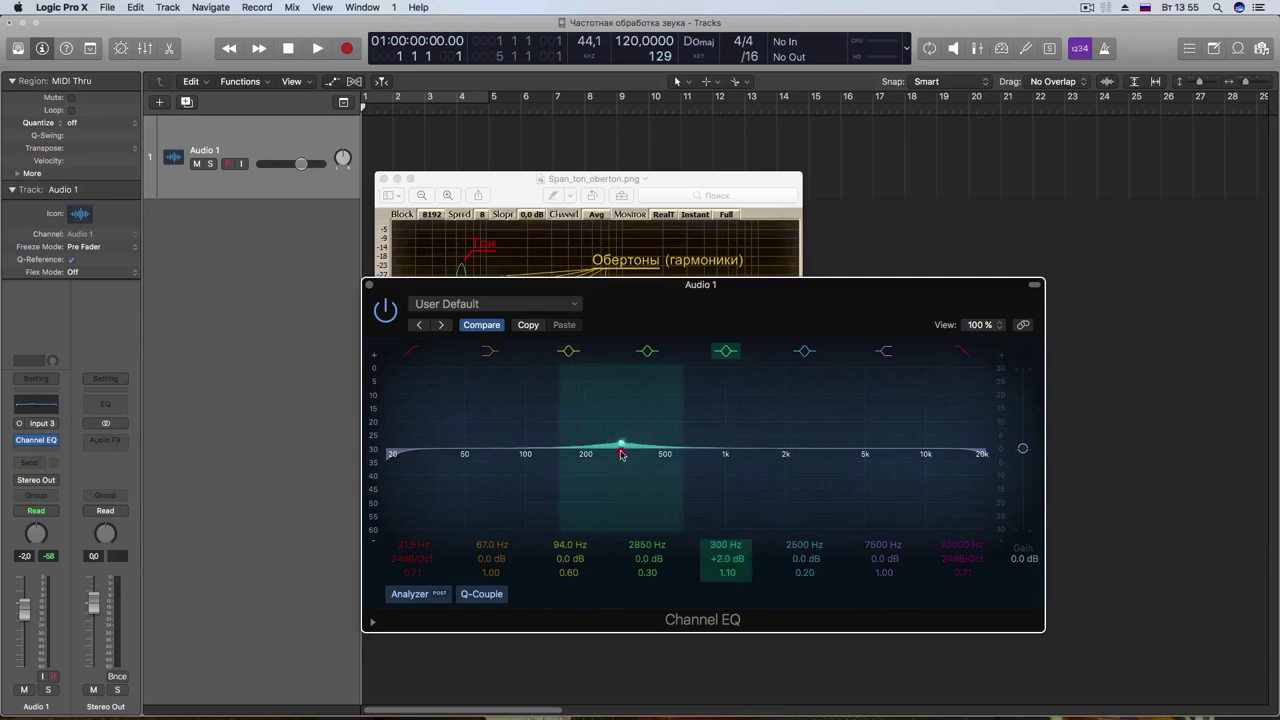
click(621, 456)
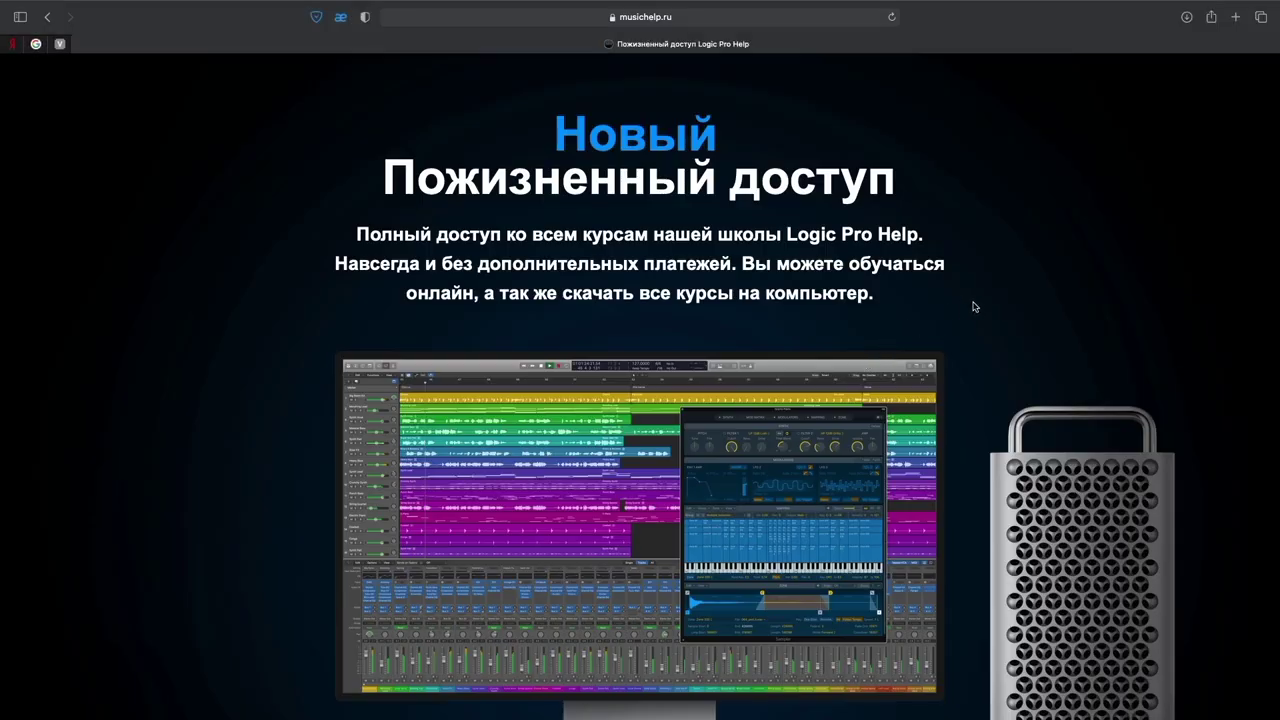
scroll(975, 307, down, 6)
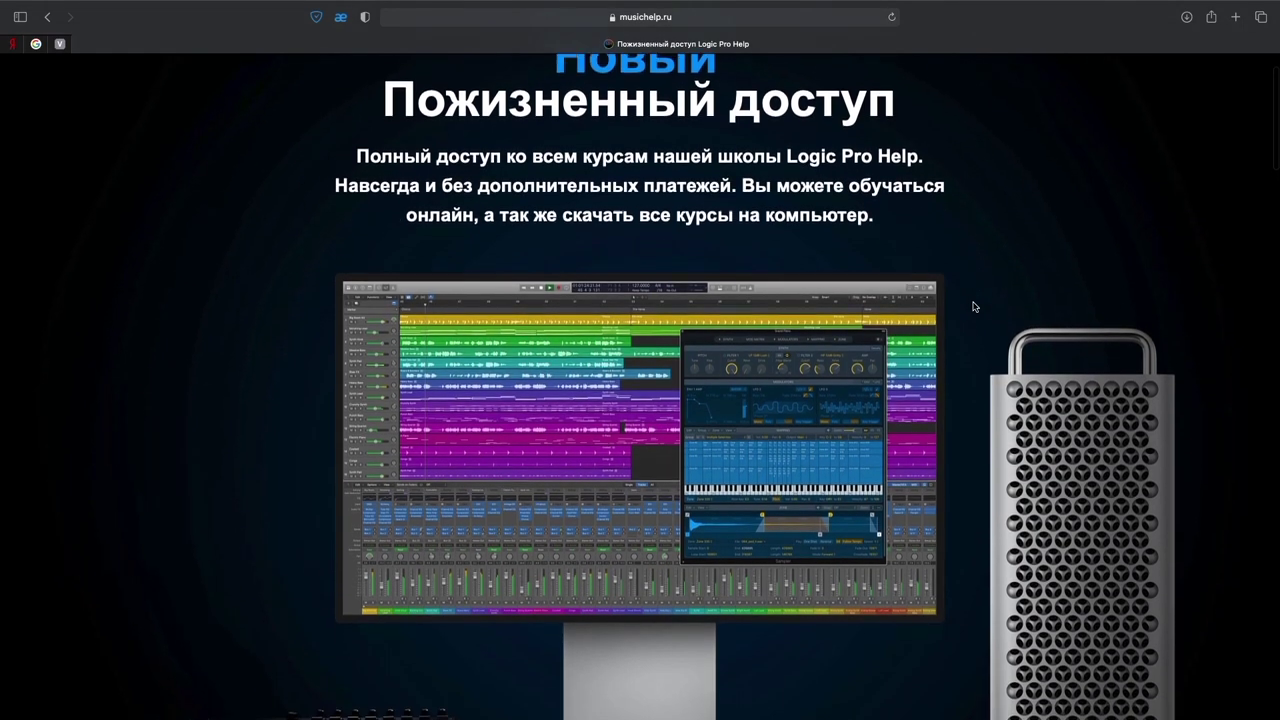
scroll(975, 307, down, 7)
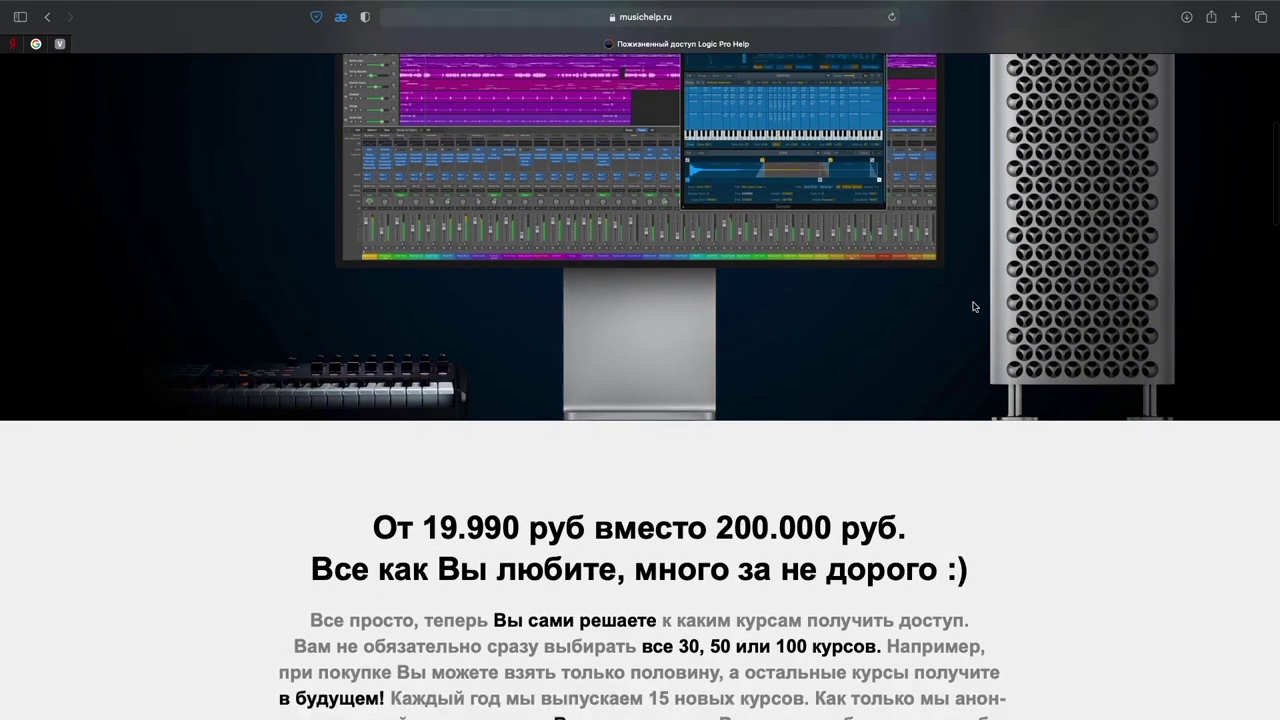
scroll(1016, 318, down, 6)
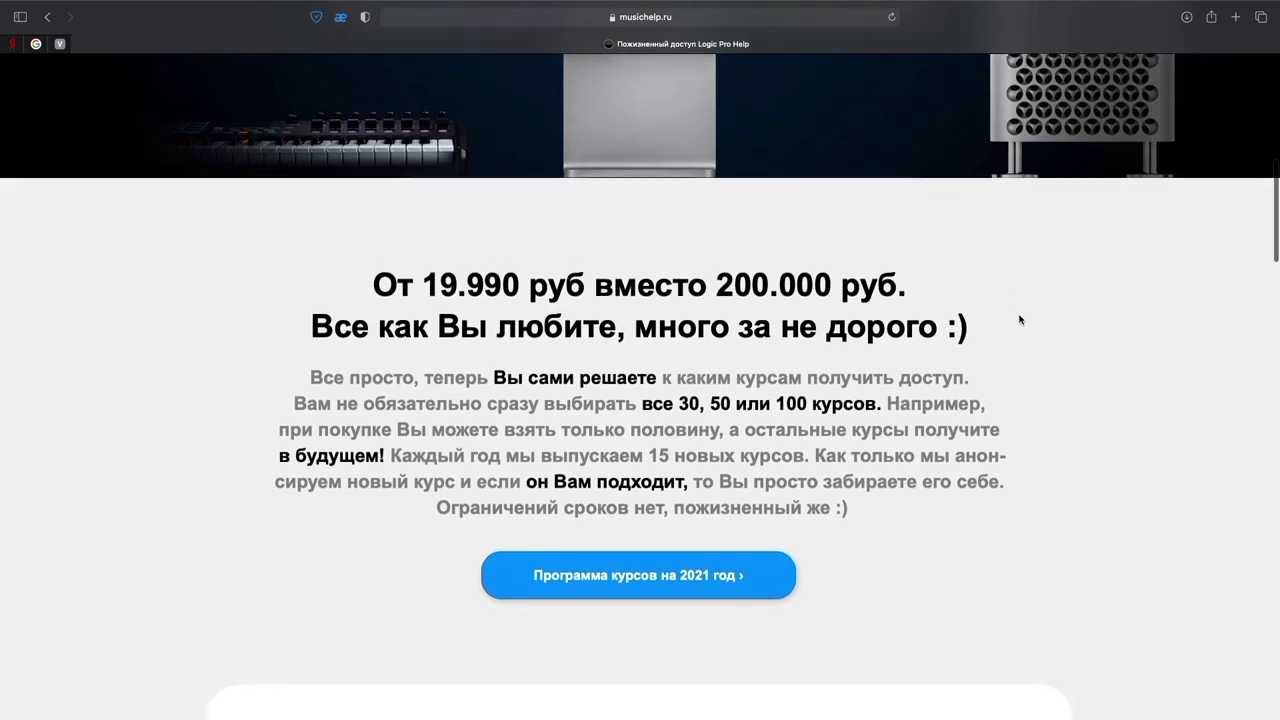
scroll(1020, 319, down, 5)
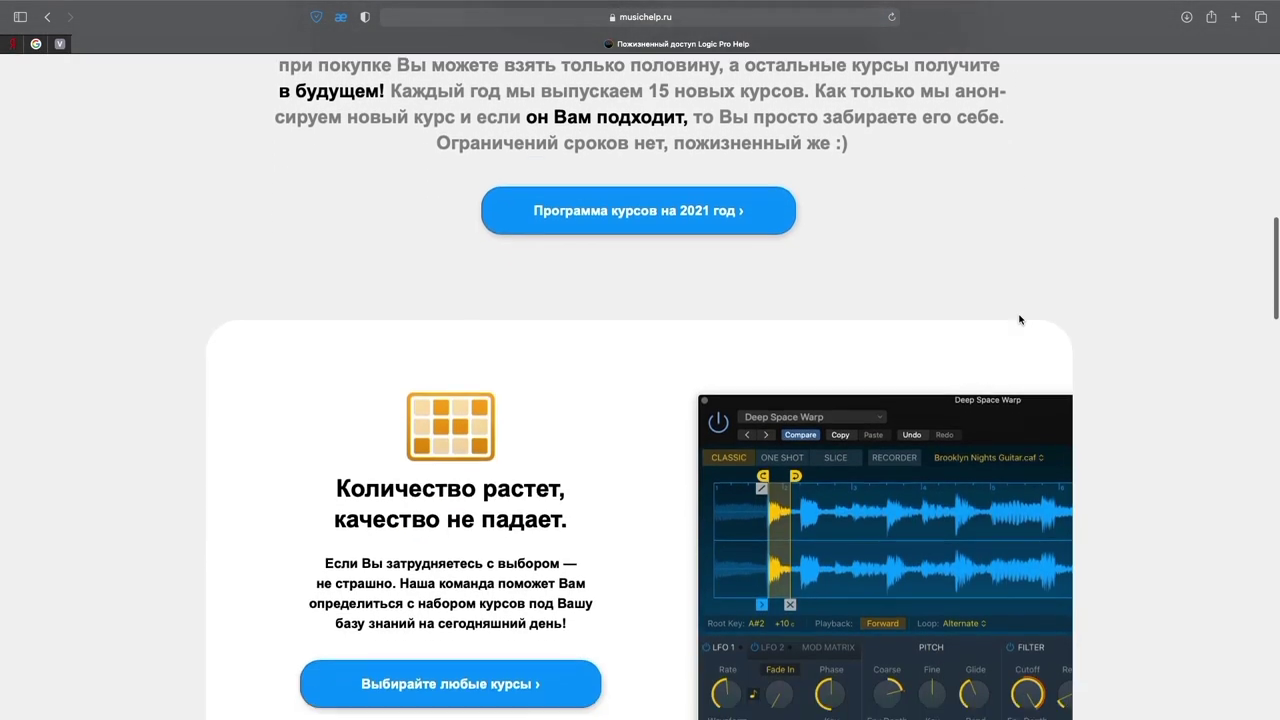
scroll(1096, 330, down, 4)
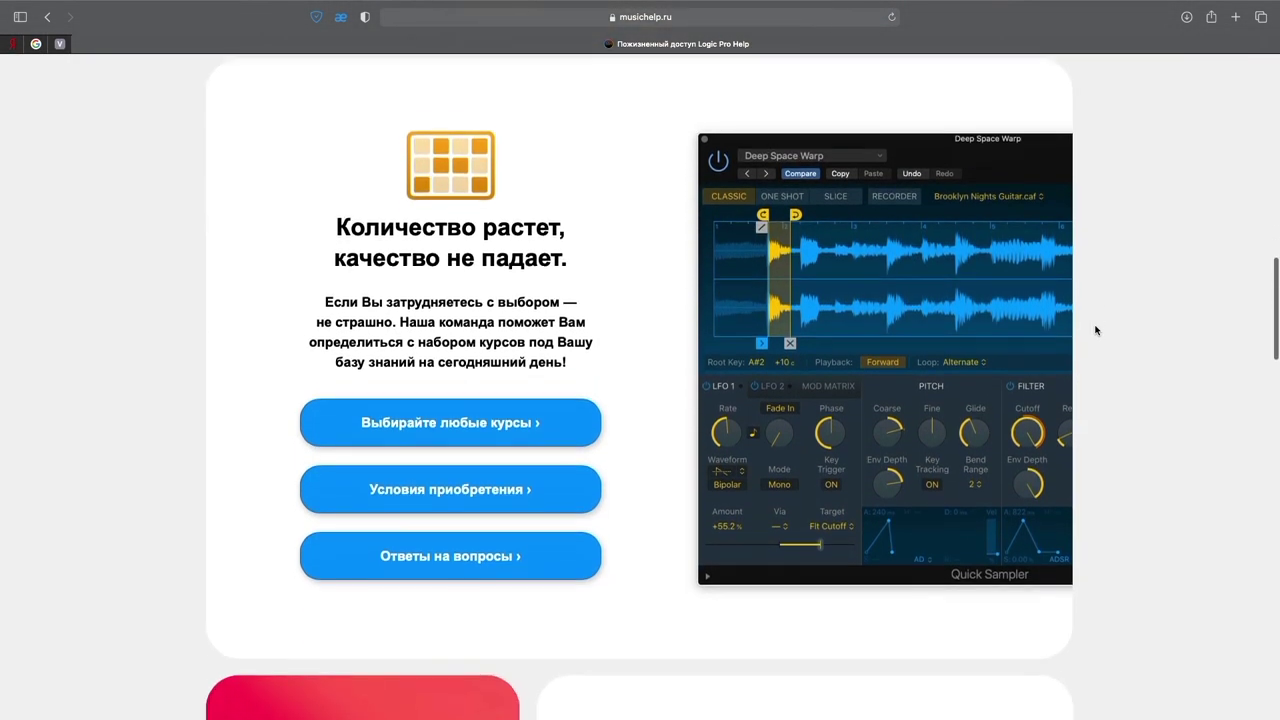
scroll(1096, 330, down, 1)
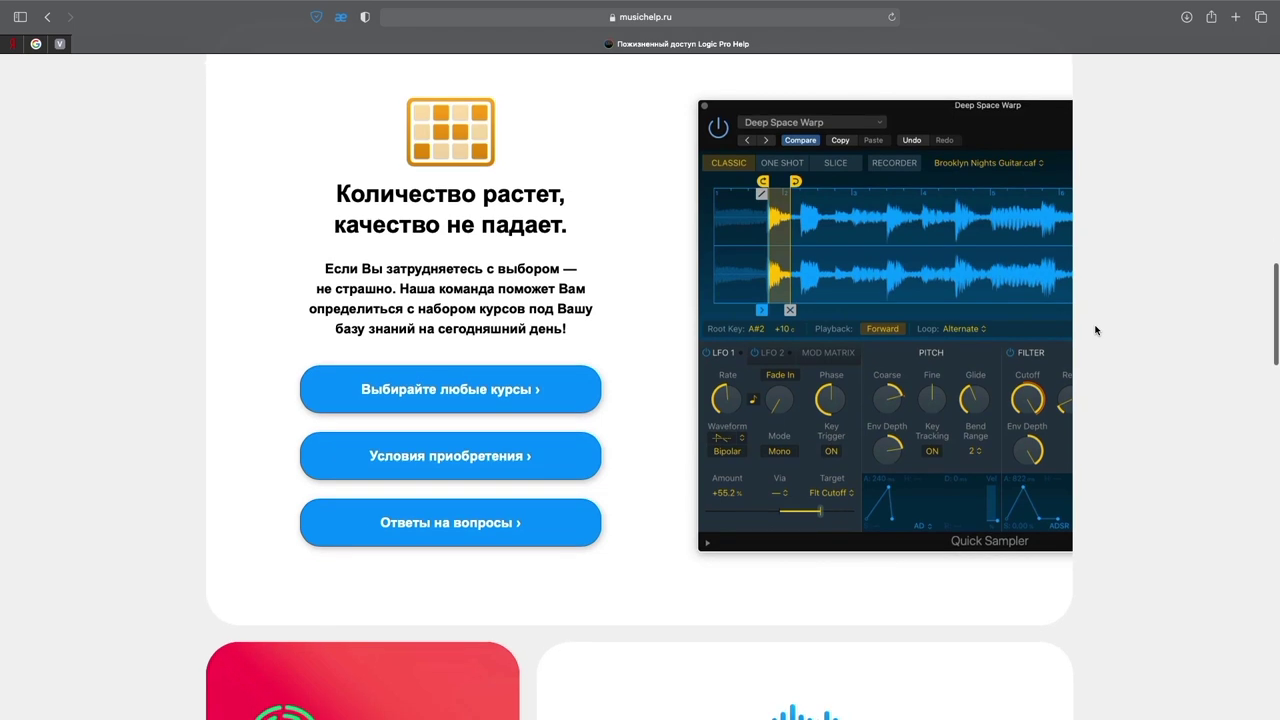
scroll(1096, 330, down, 7)
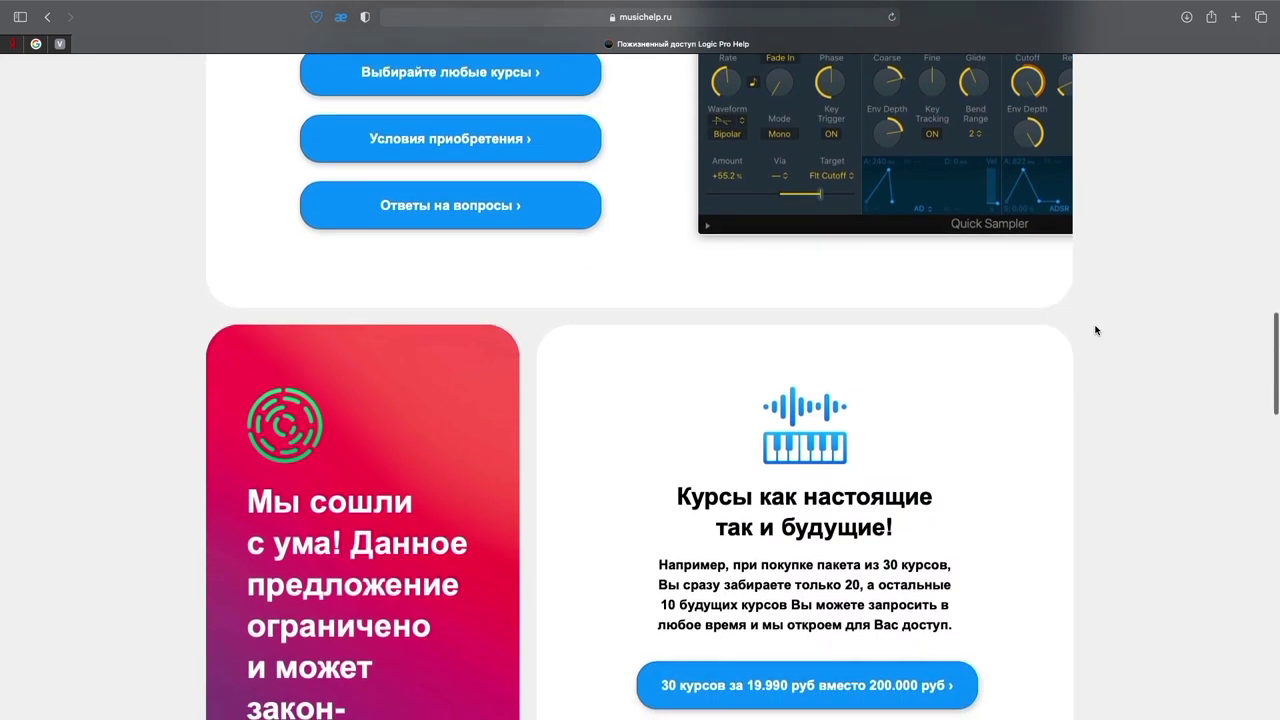
scroll(1096, 330, down, 5)
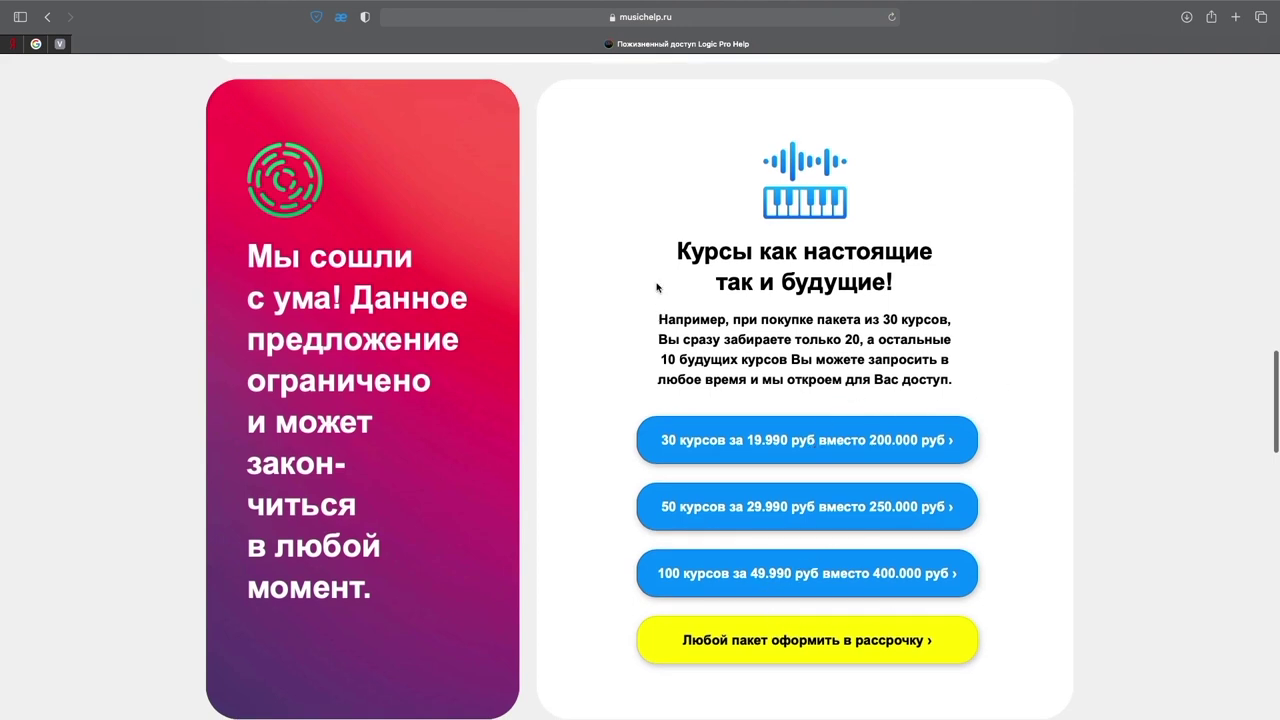
scroll(662, 268, down, 8)
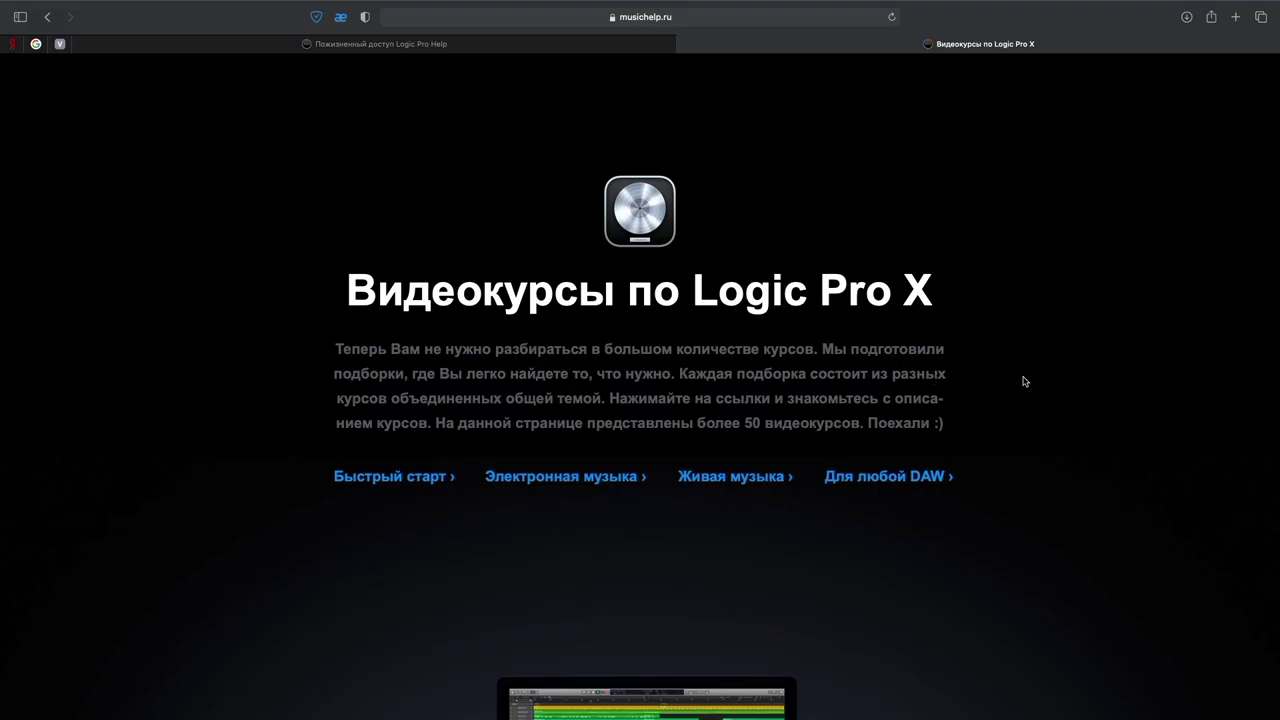
scroll(1024, 381, down, 10)
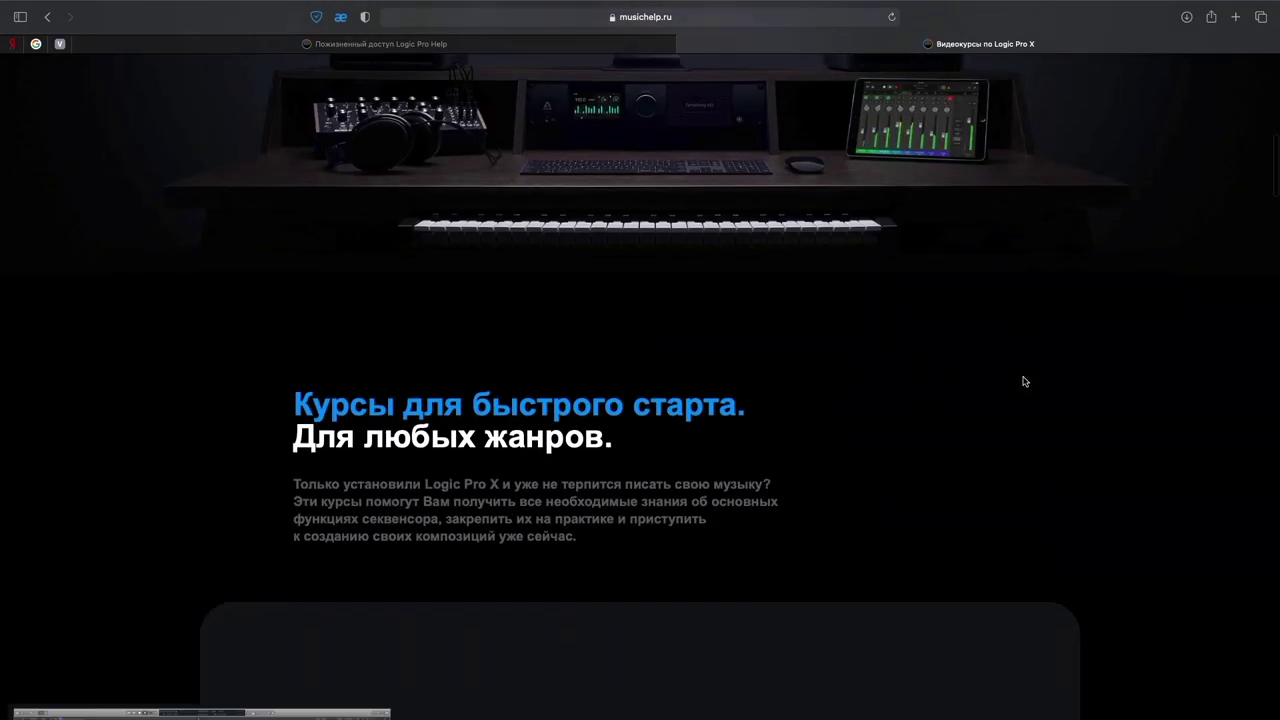
scroll(1024, 381, down, 8)
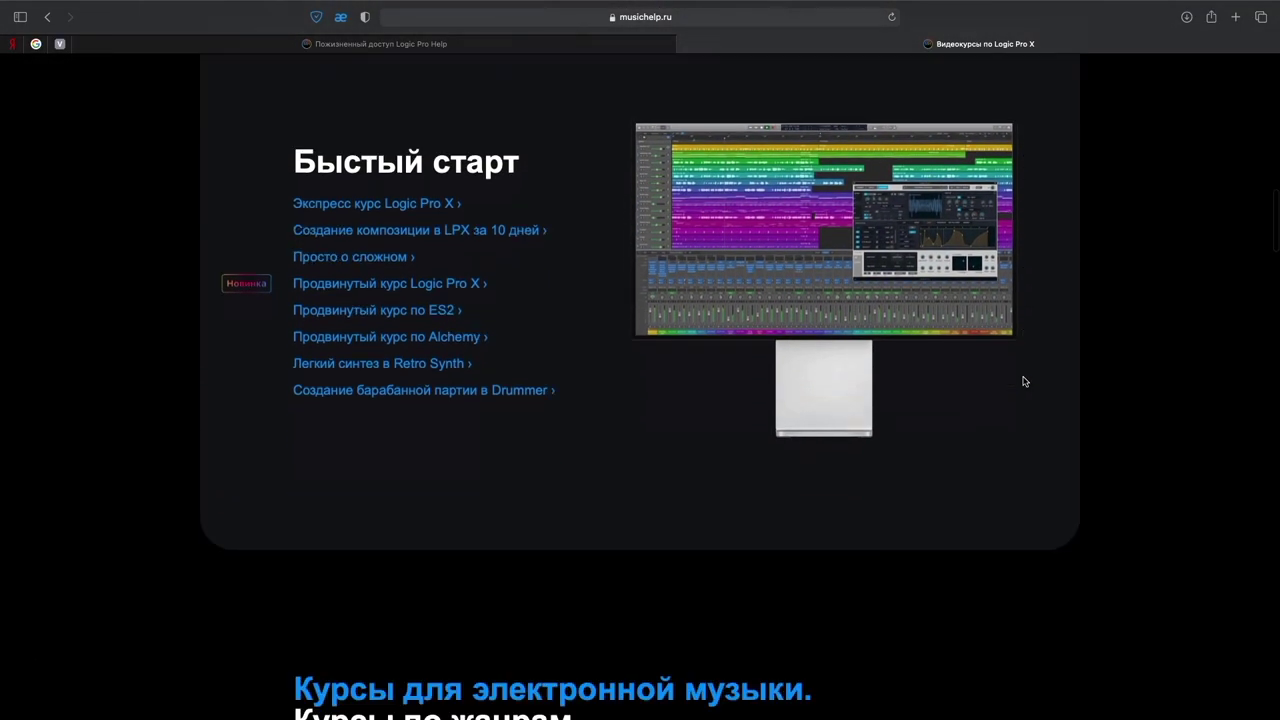
scroll(1024, 381, down, 7)
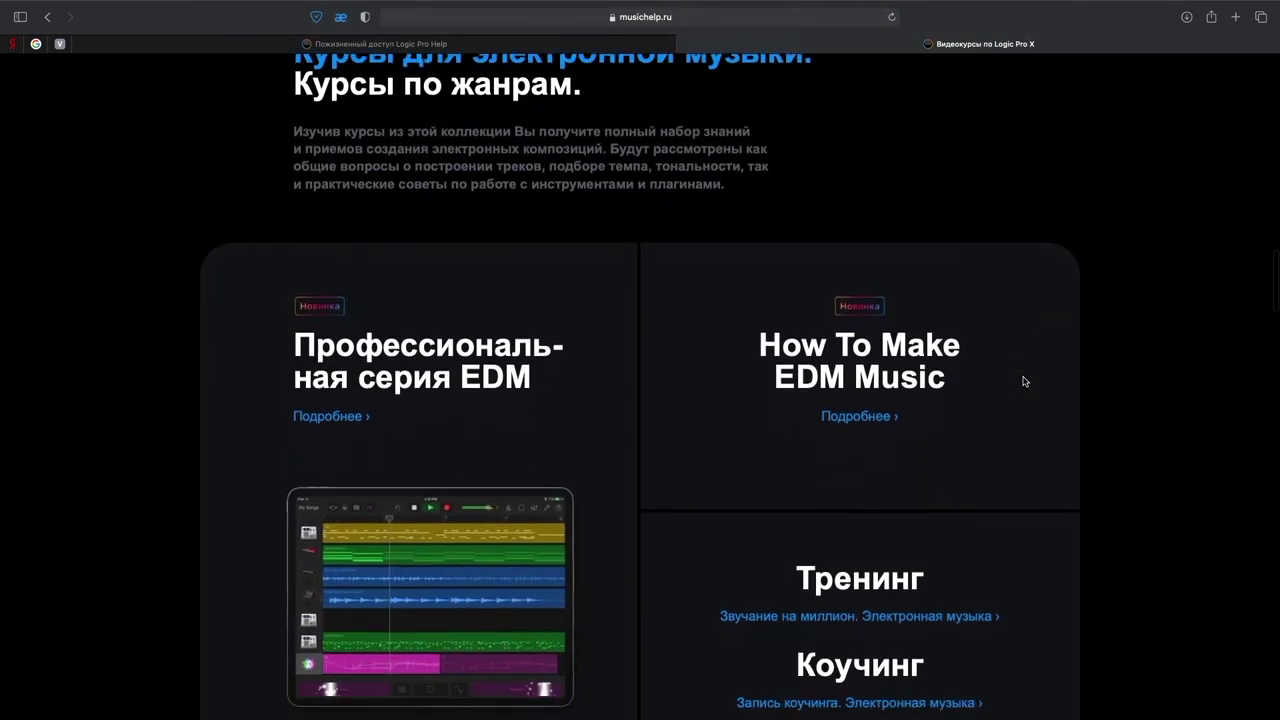
scroll(1024, 381, down, 7)
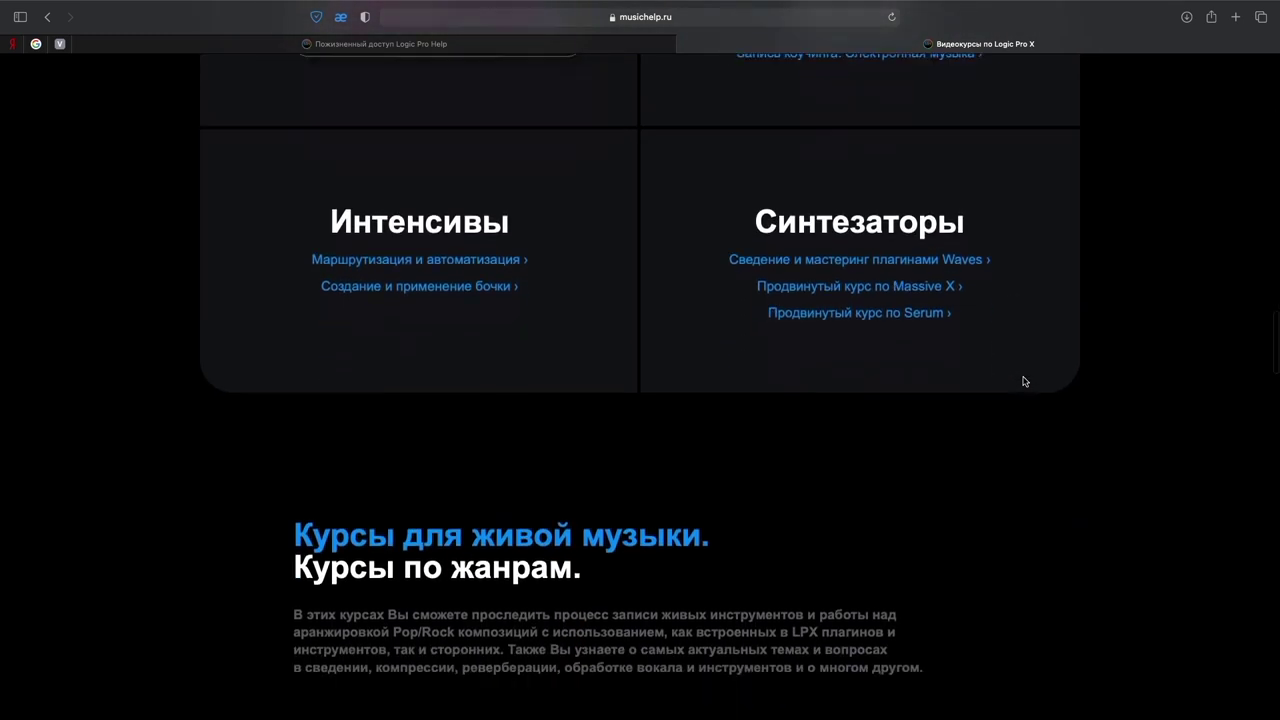
scroll(1024, 381, down, 7)
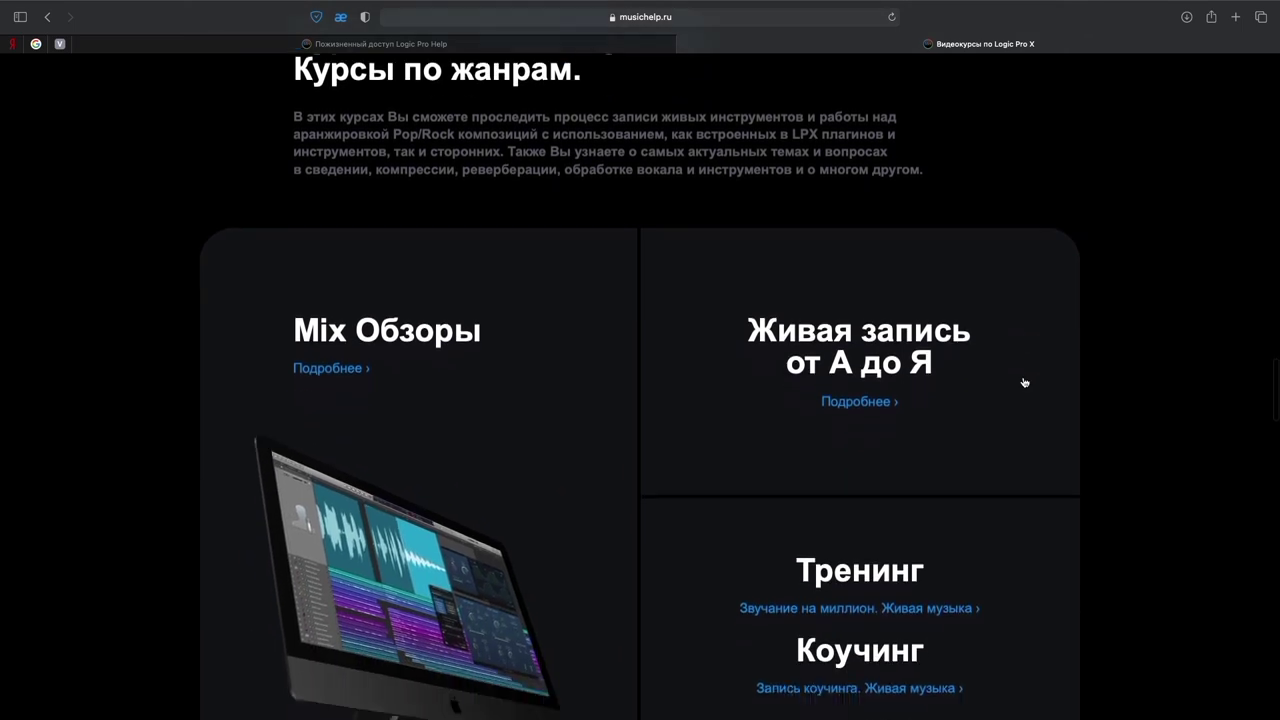
scroll(1024, 381, down, 8)
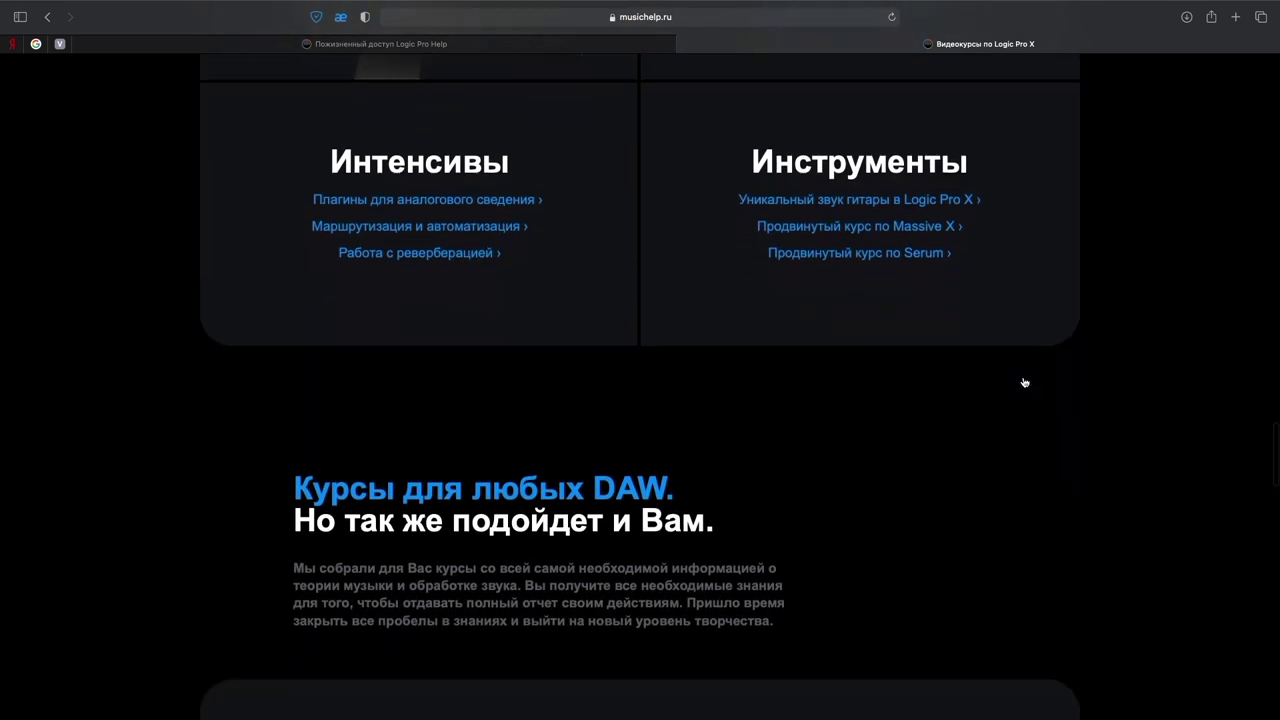
scroll(1024, 381, down, 5)
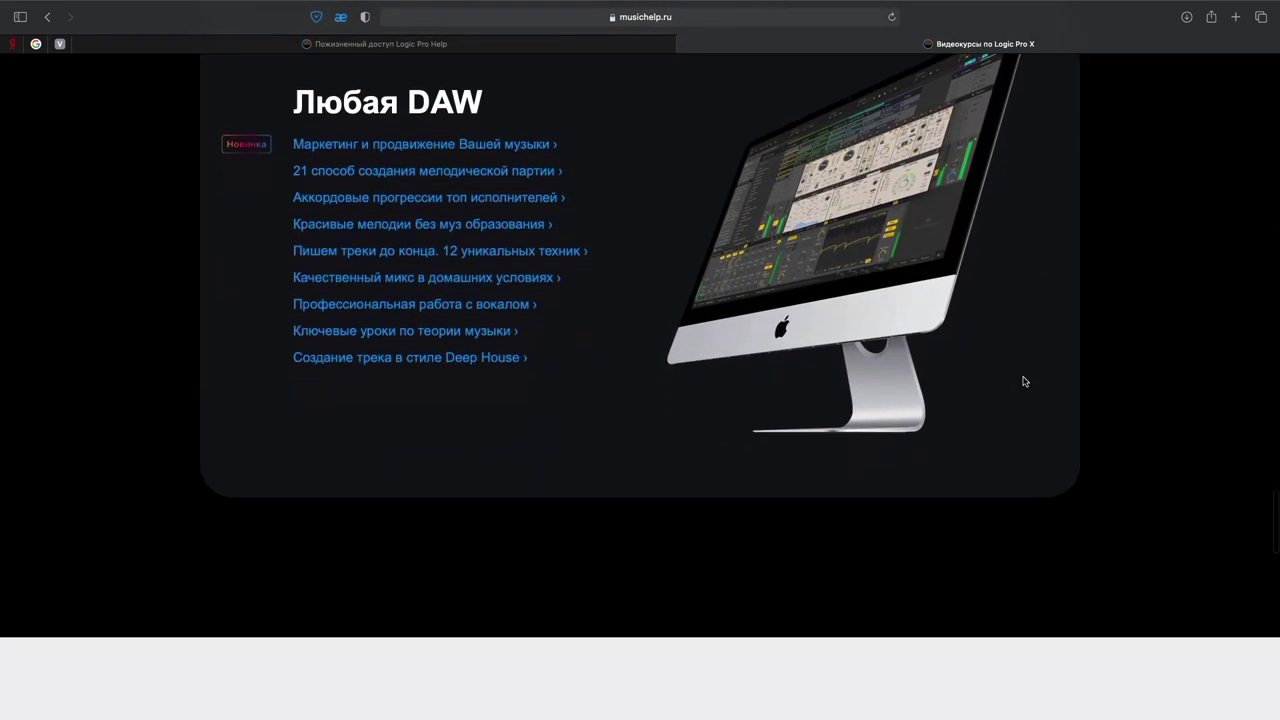
key(super+w)
scroll(1211, 408, up, 3)
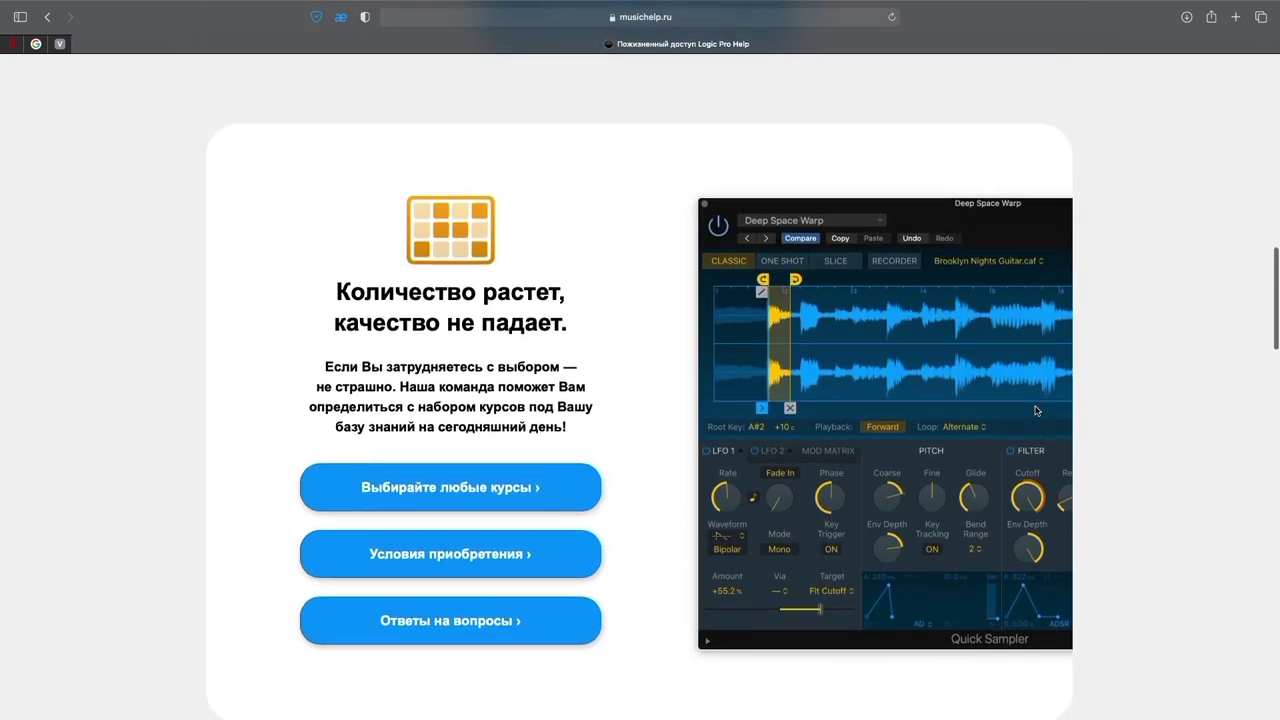
scroll(1017, 411, down, 6)
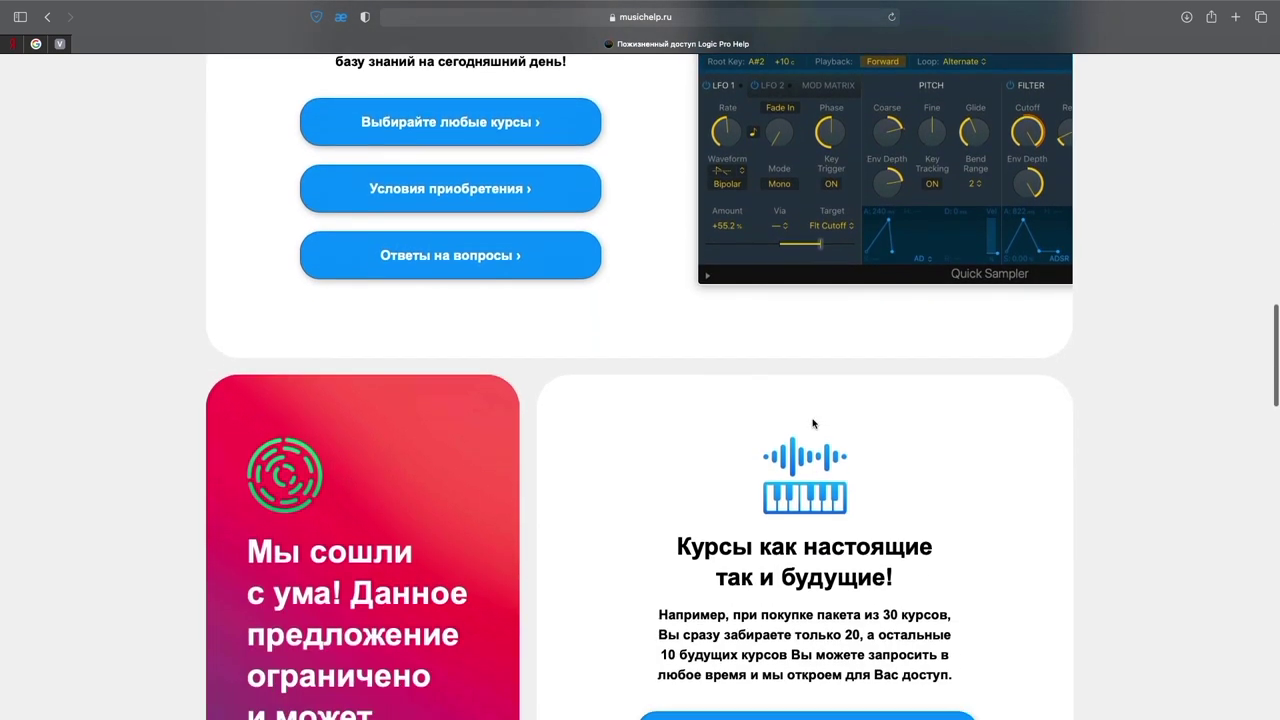
scroll(813, 423, down, 1)
scroll(813, 425, down, 2)
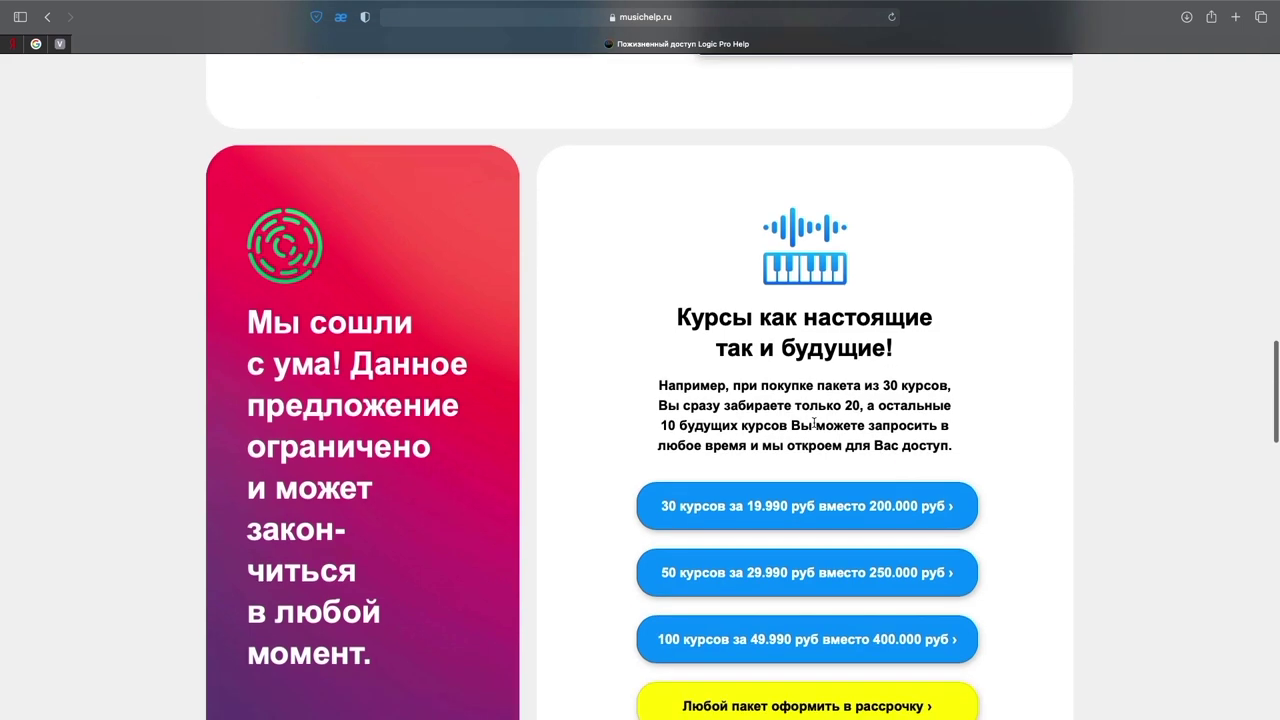
scroll(810, 421, up, 7)
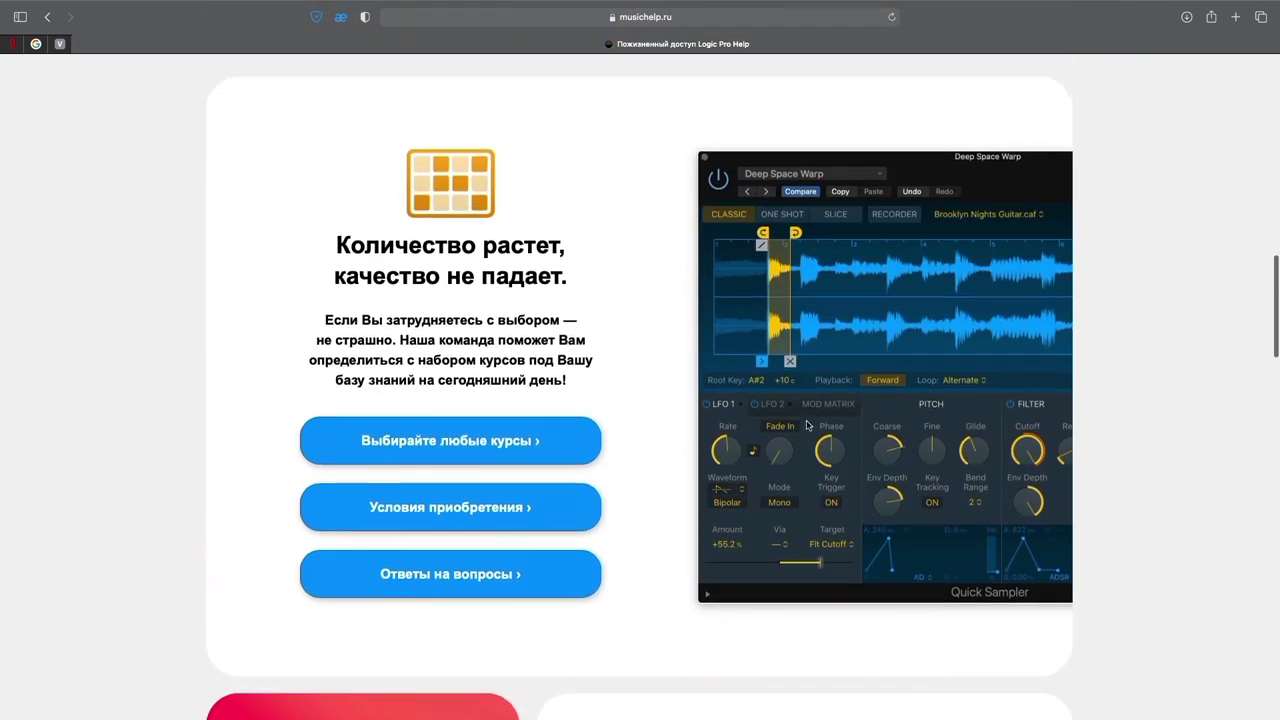
click(445, 517)
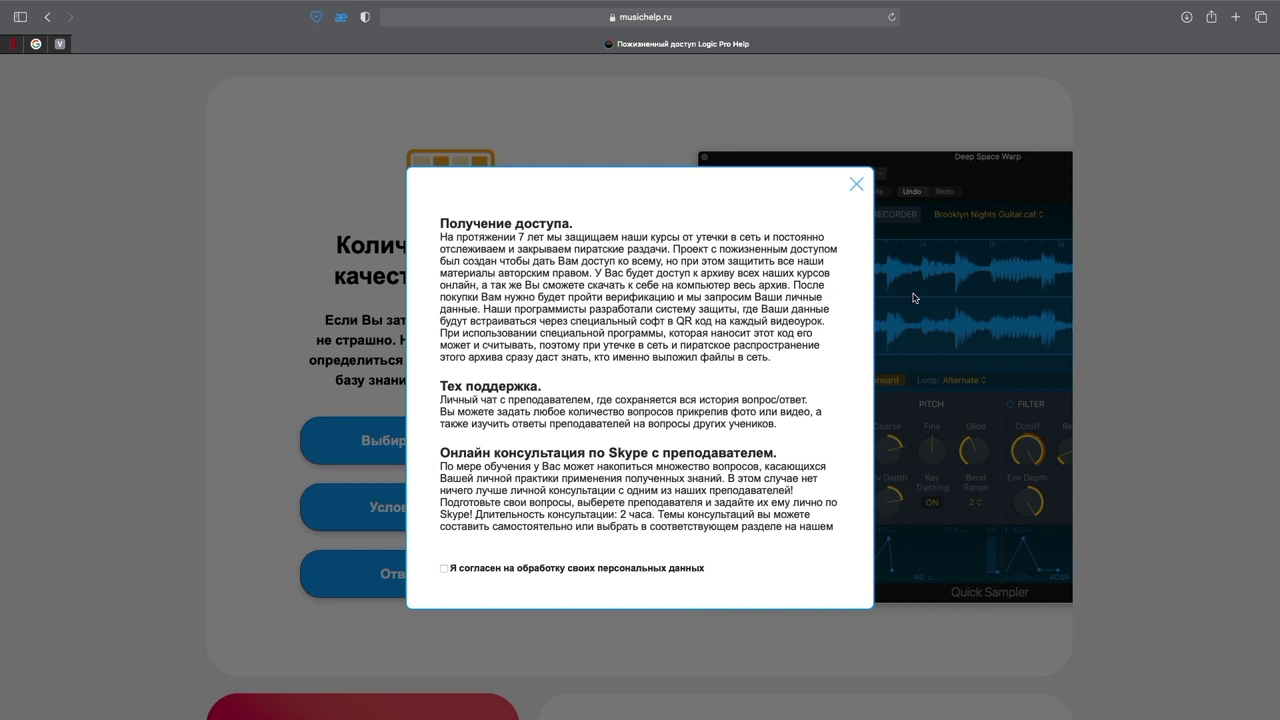
click(857, 185)
scroll(812, 450, down, 6)
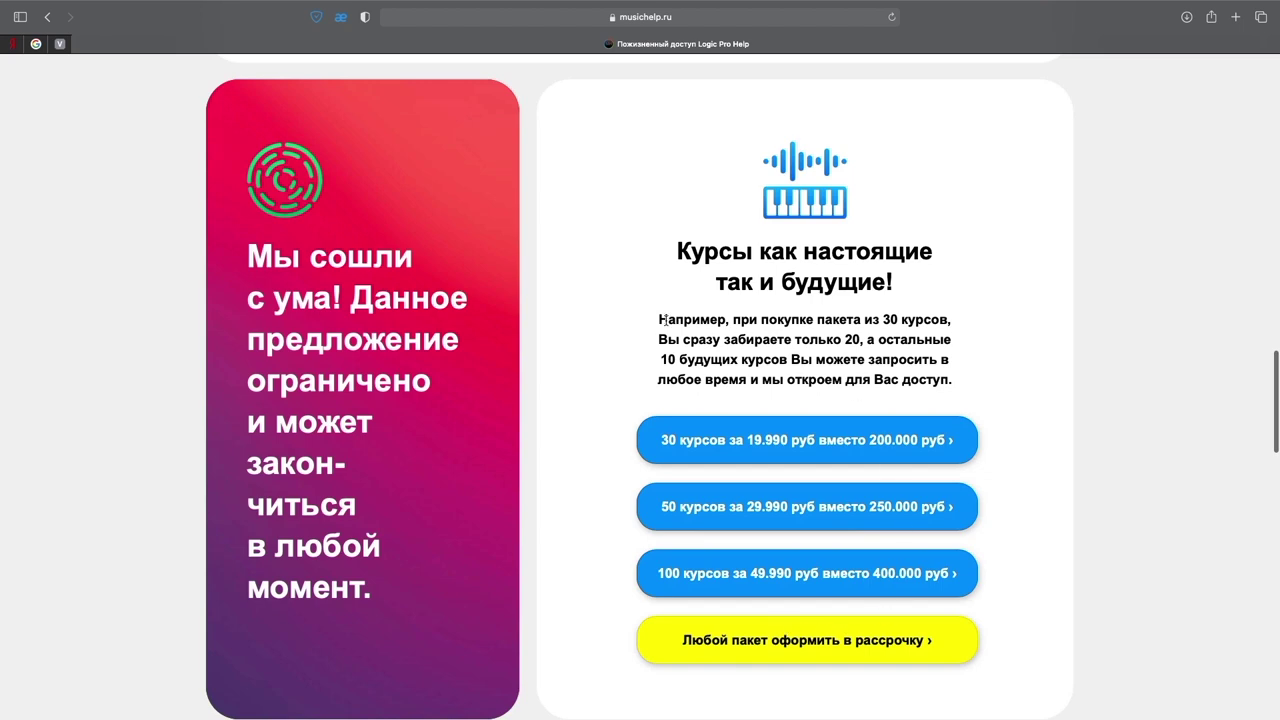
scroll(1128, 406, down, 10)
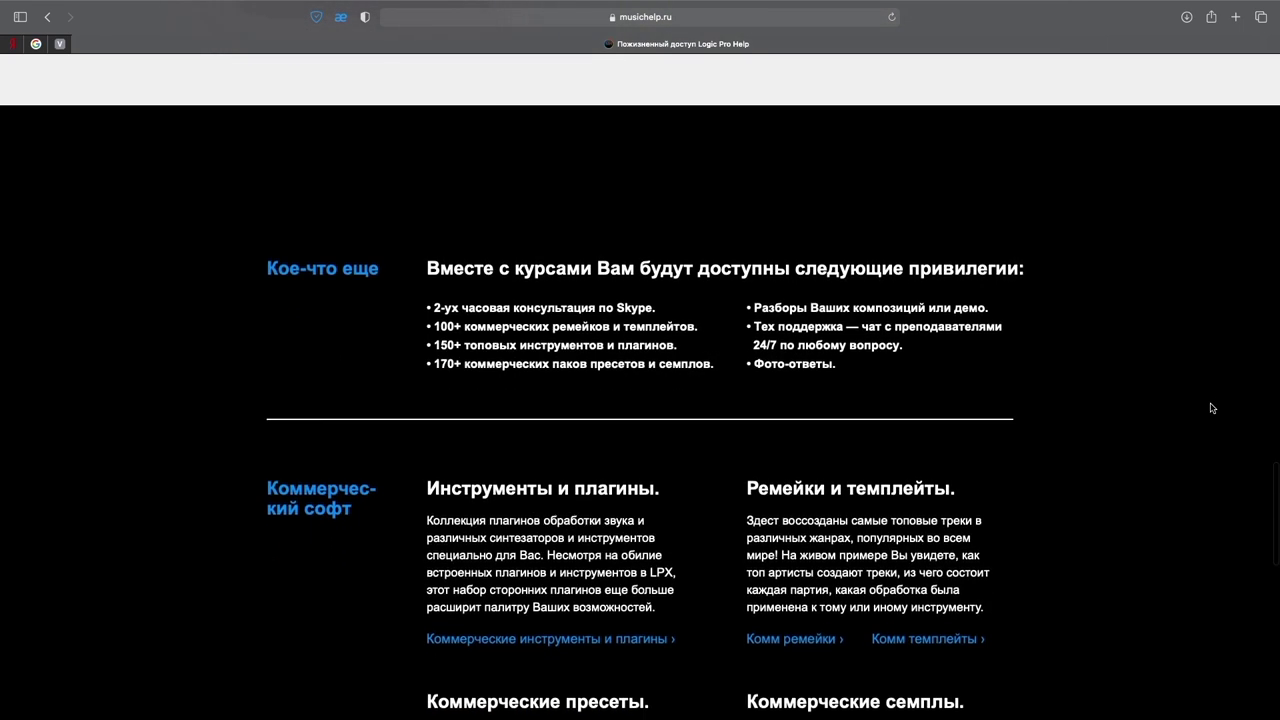
scroll(1212, 408, down, 3)
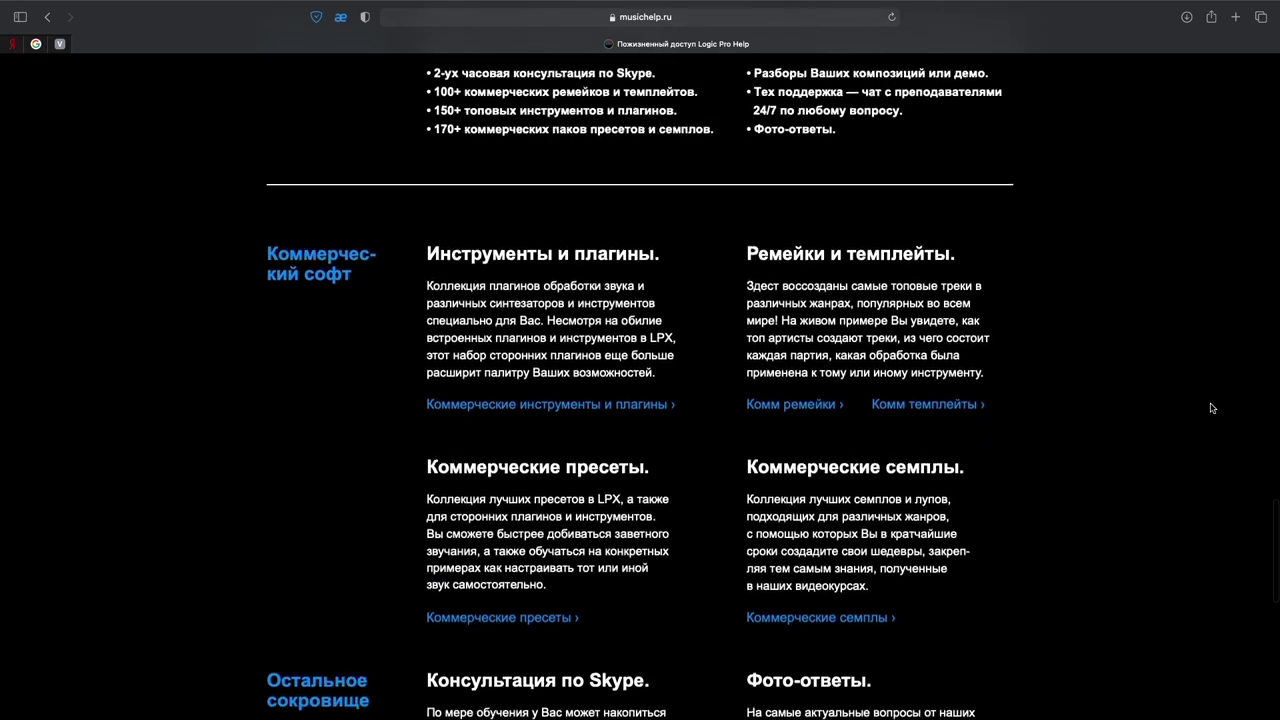
scroll(1212, 408, down, 3)
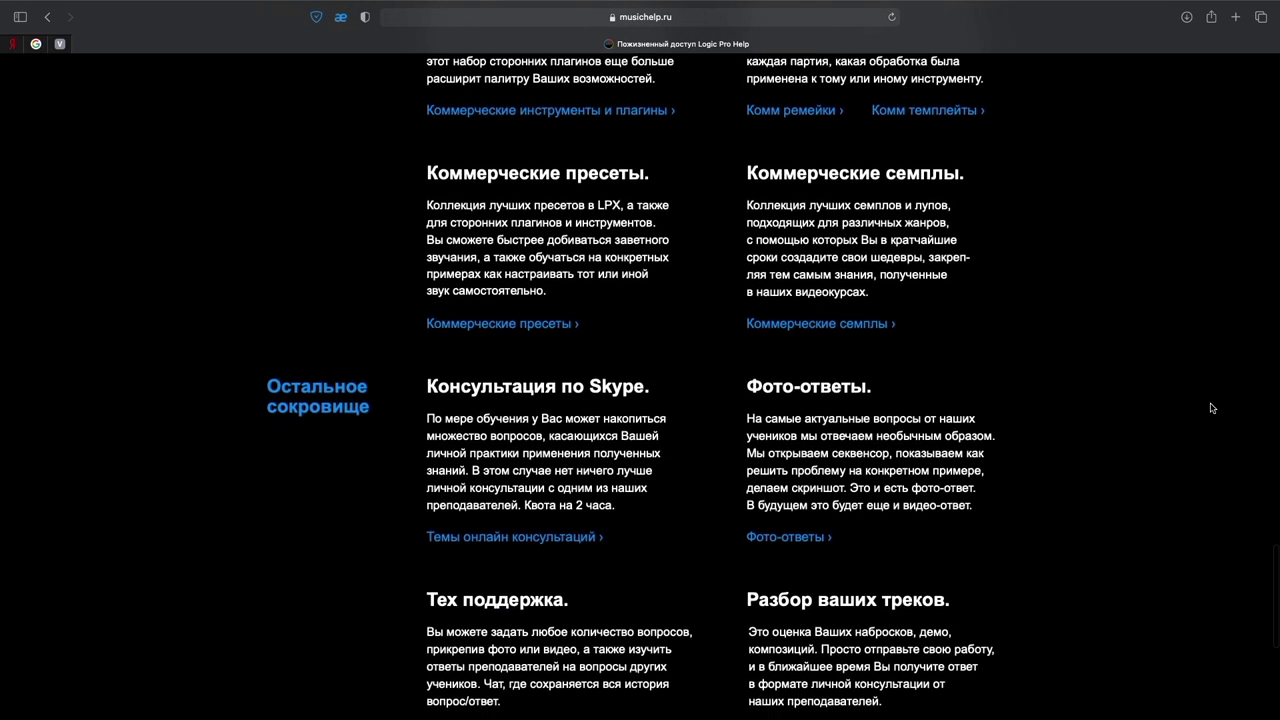
scroll(1212, 408, down, 3)
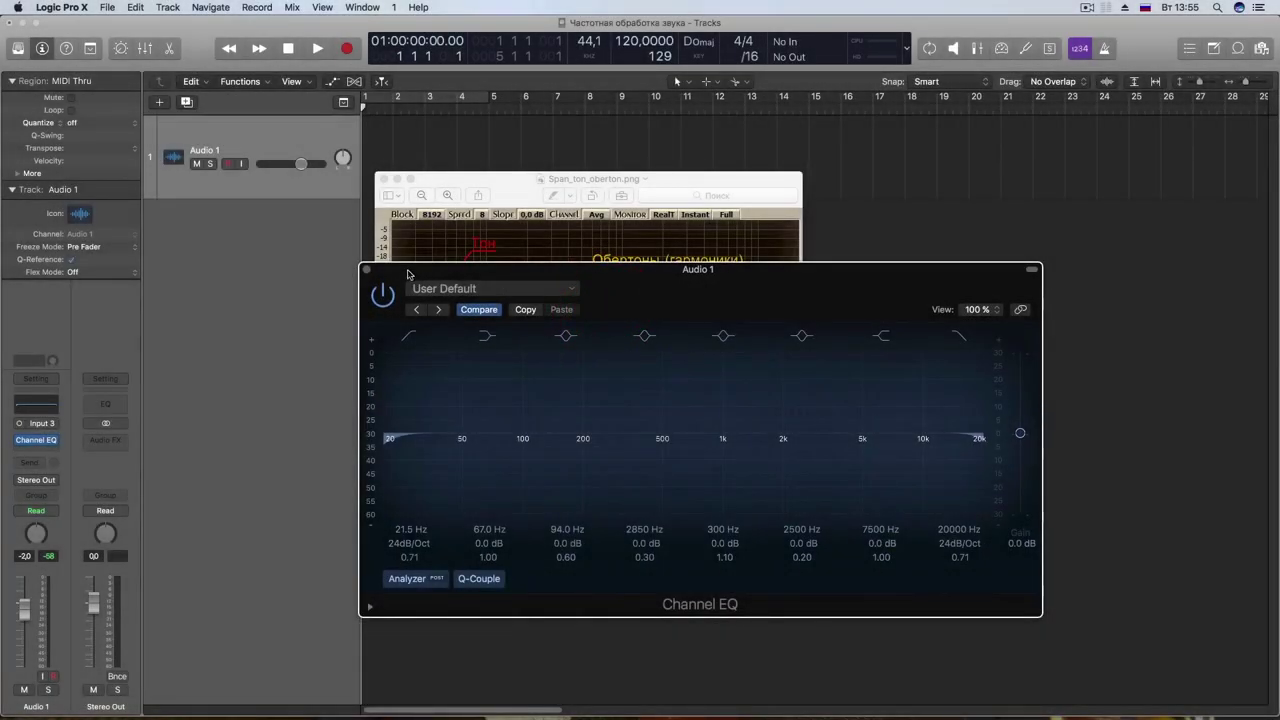
Step: Nudge the Audio 1 Channel EQ window aside, then close it
drag(408, 274, 458, 224)
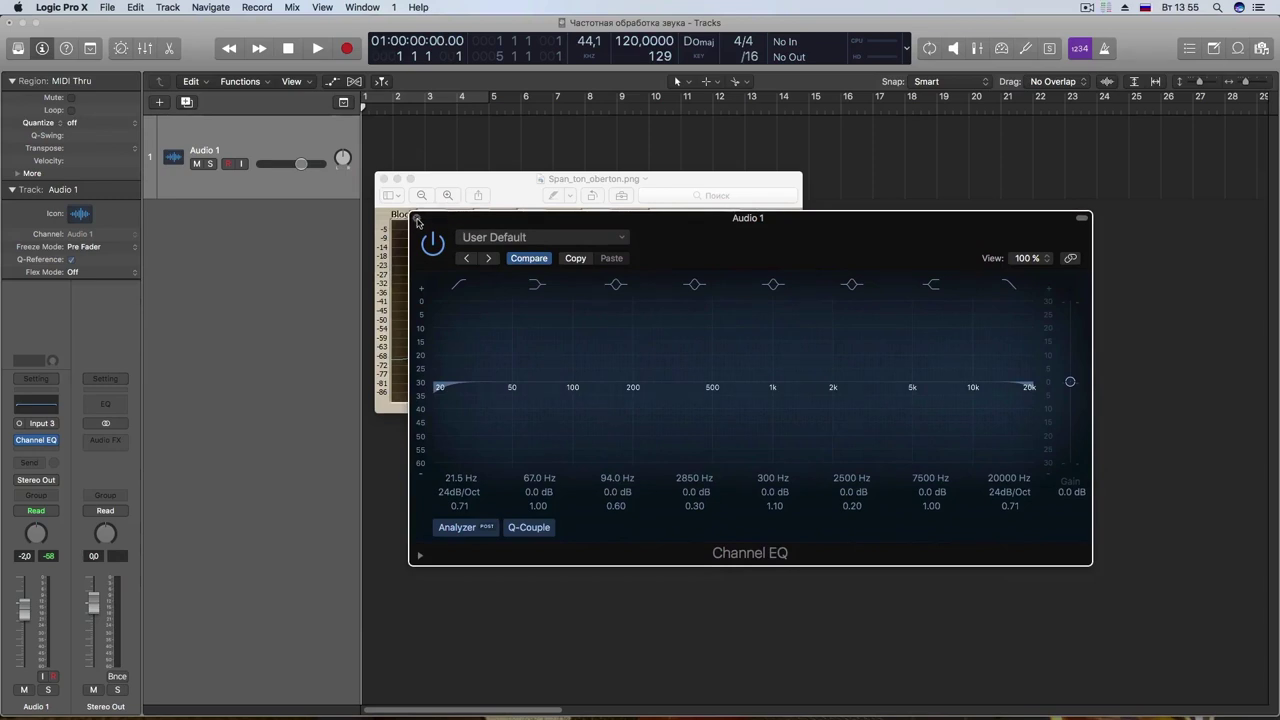
drag(796, 241, 738, 246)
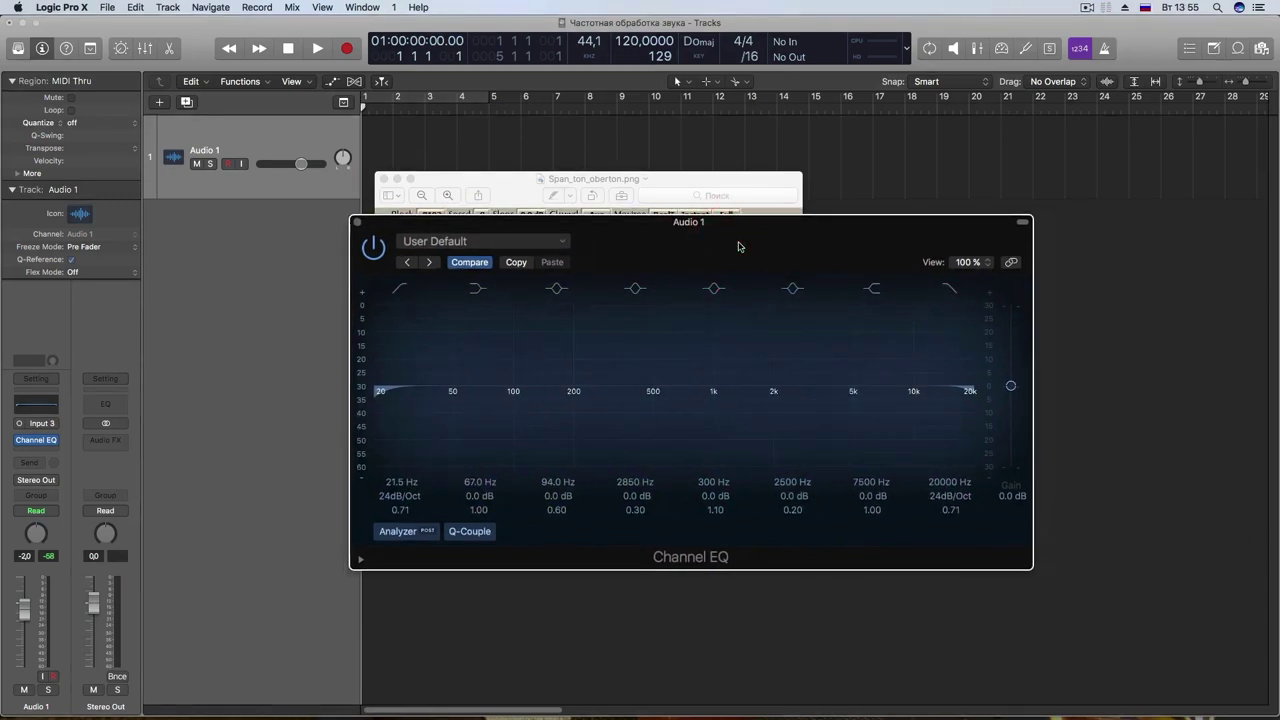
drag(738, 246, 714, 246)
click(347, 225)
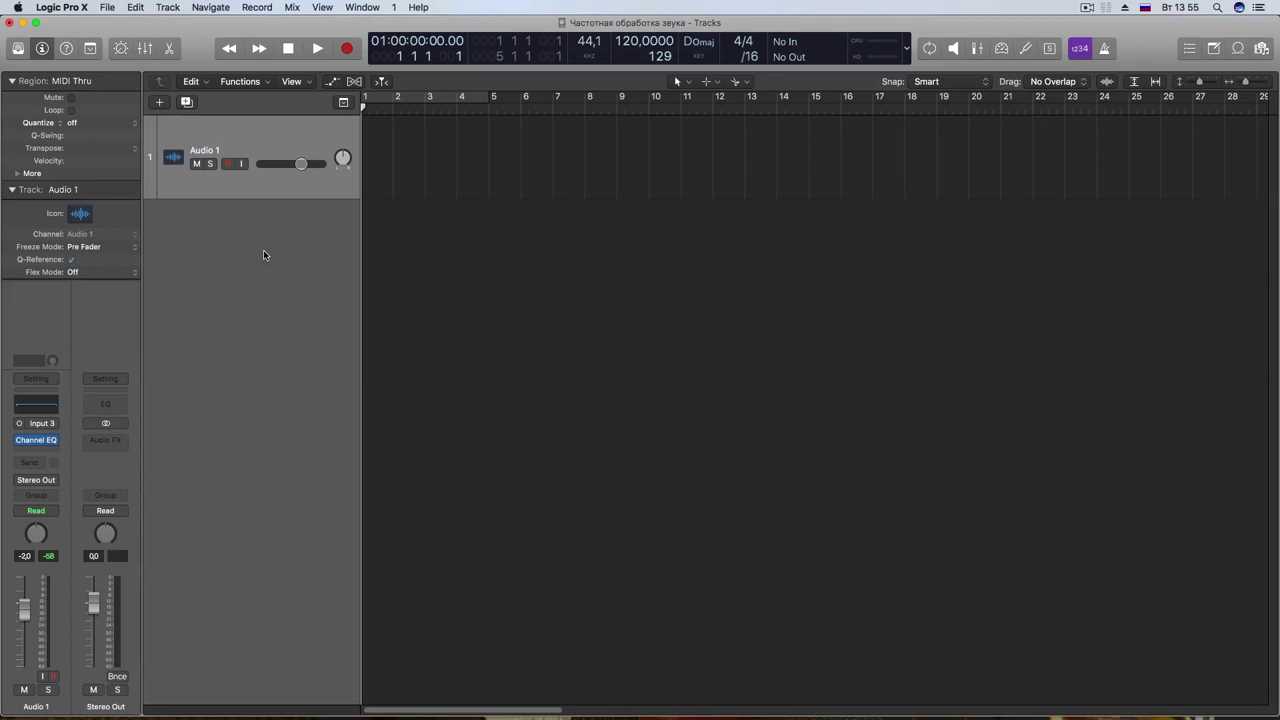
Step: Switch to Preview and nudge the Span_ton_oberton.png window slightly right and down
key(super+Tab)
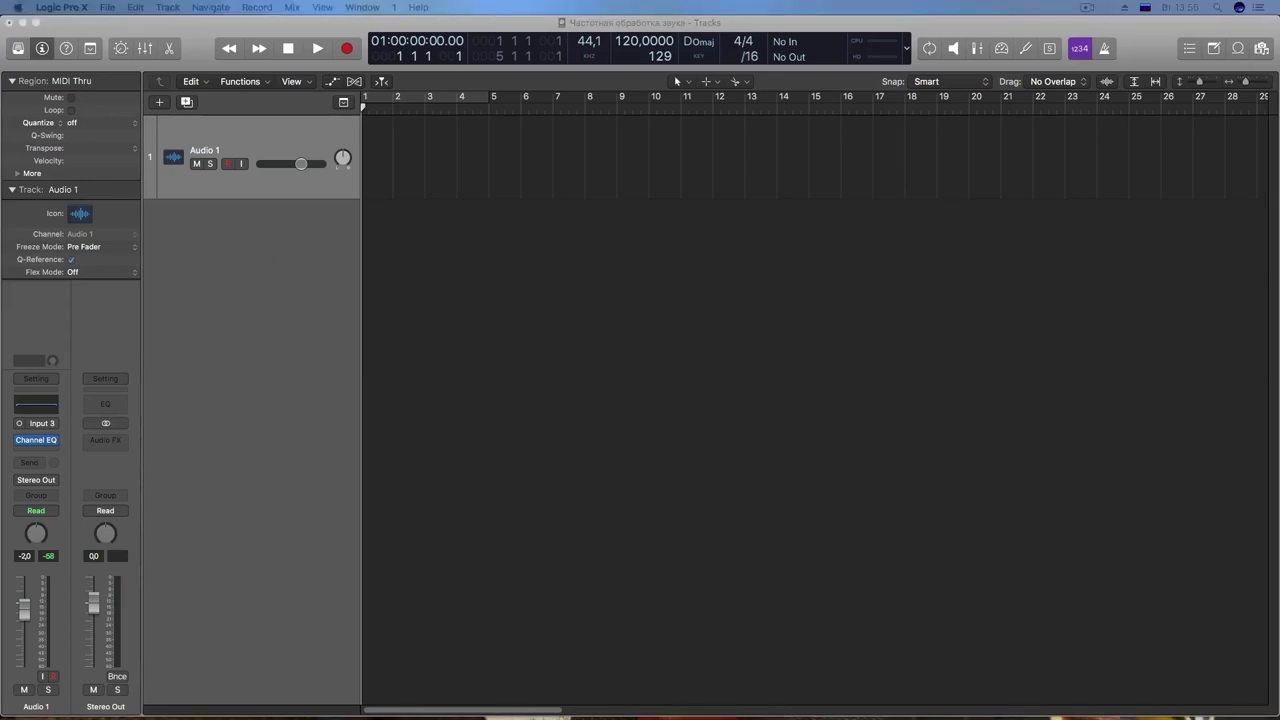
drag(656, 179, 687, 202)
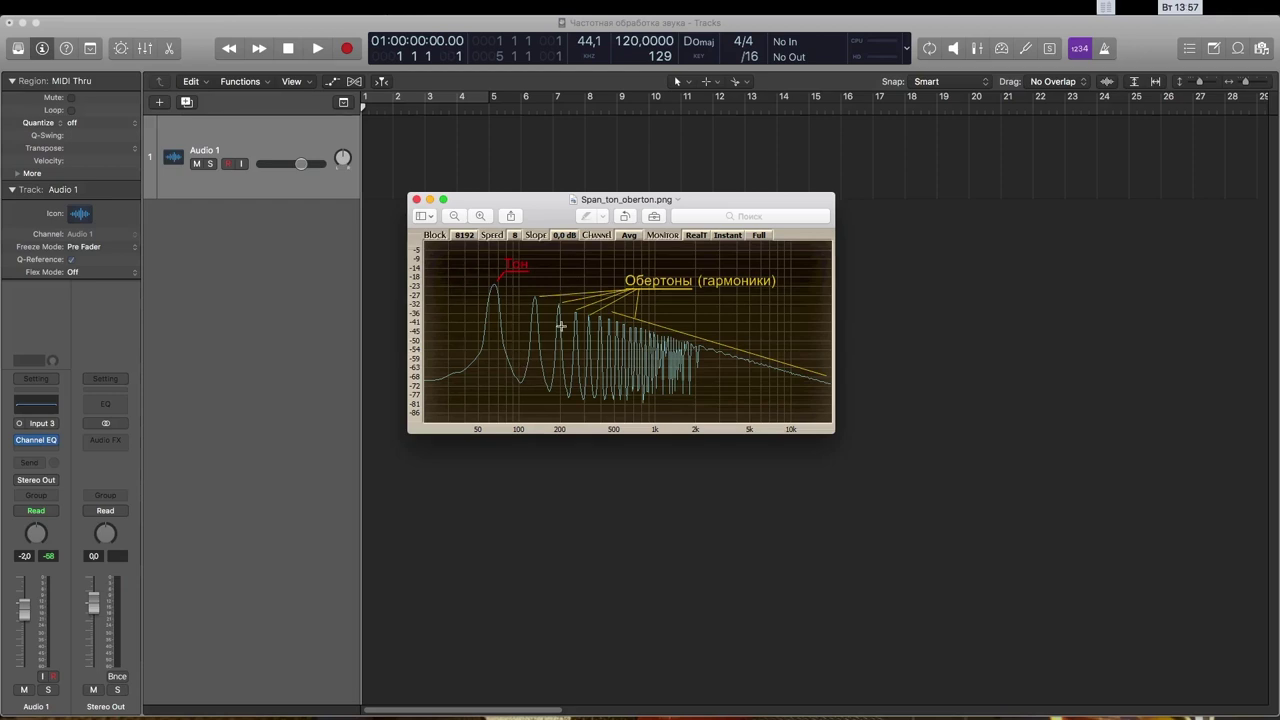
Step: Position the Span_ton_oberton.png overtone spectrum window centre-right, over the empty tracks area
drag(553, 214, 600, 283)
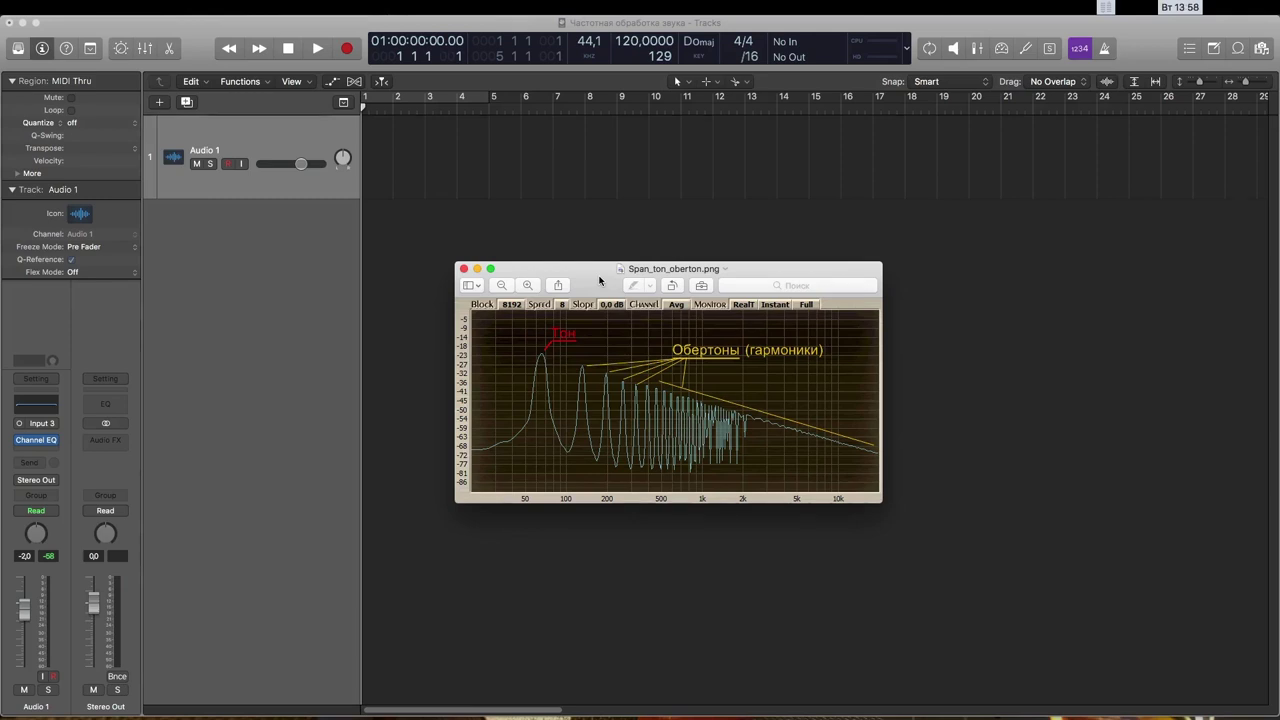
drag(600, 280, 715, 222)
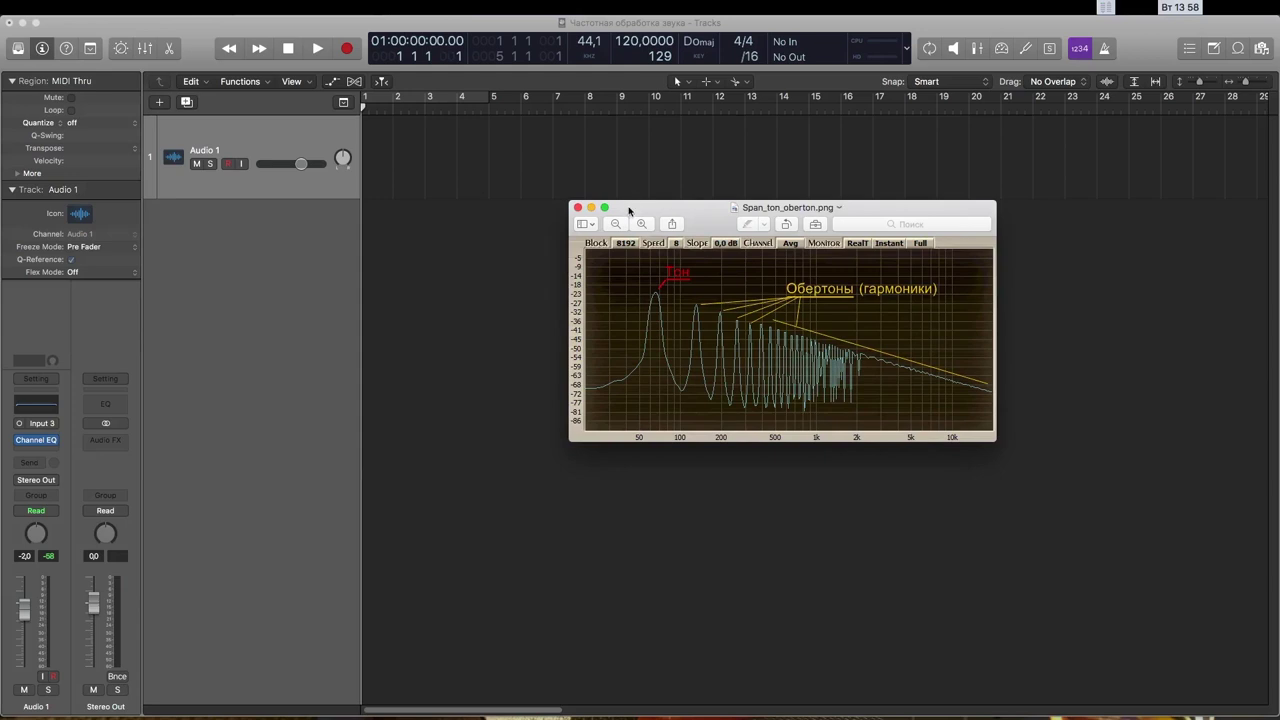
drag(629, 210, 628, 210)
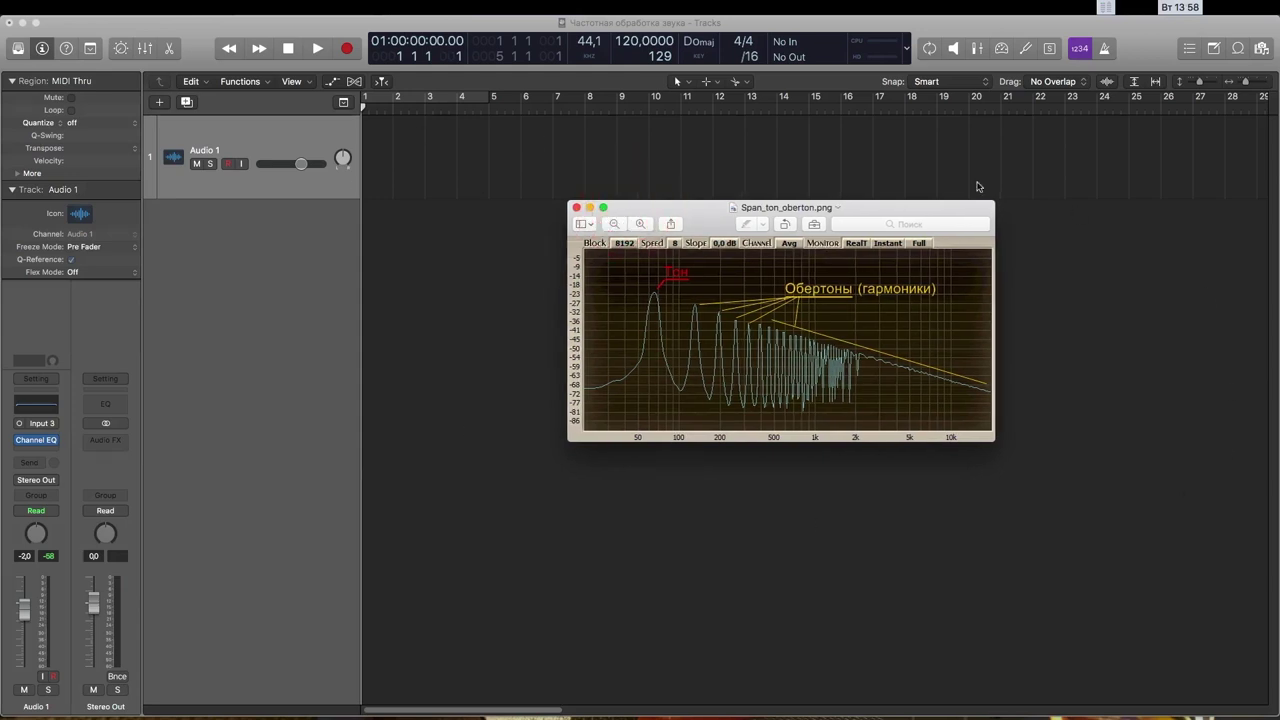
Step: Insert Audio Units > EQ > Analog > VEQ4 (m) below Channel EQ on Audio 1 and centre its window
click(34, 447)
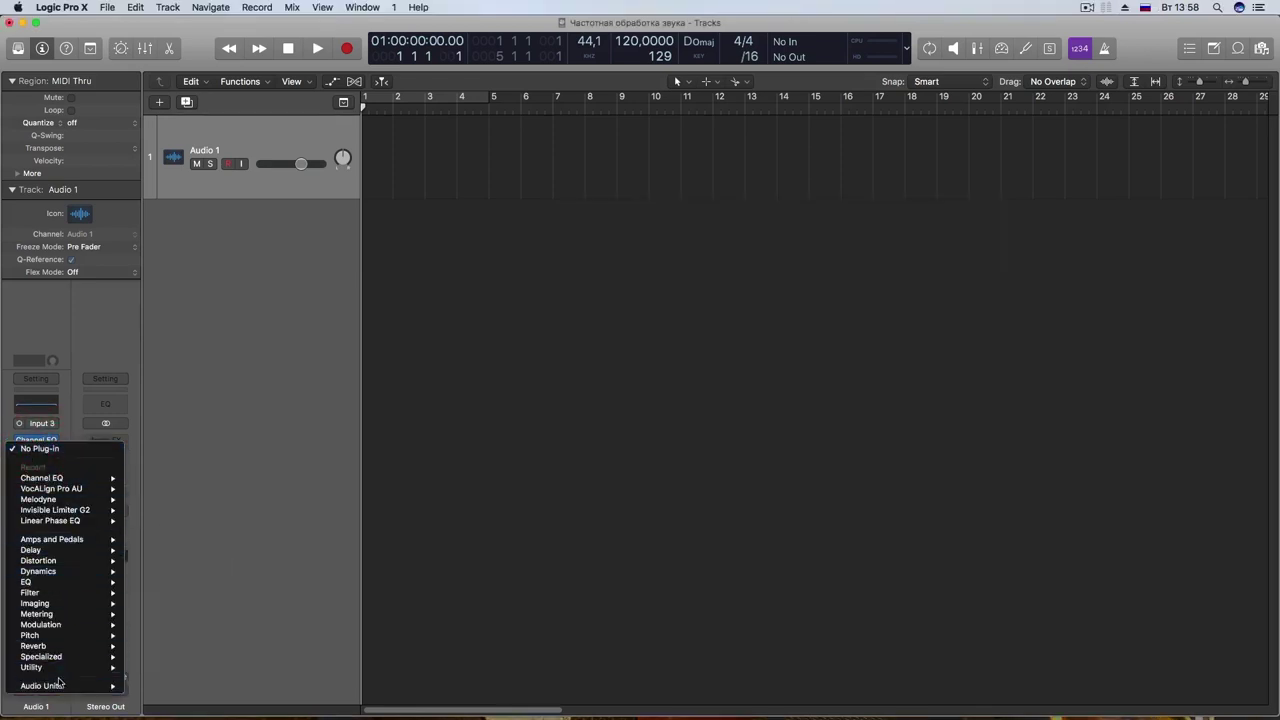
mouse_move(75, 688)
mouse_move(160, 535)
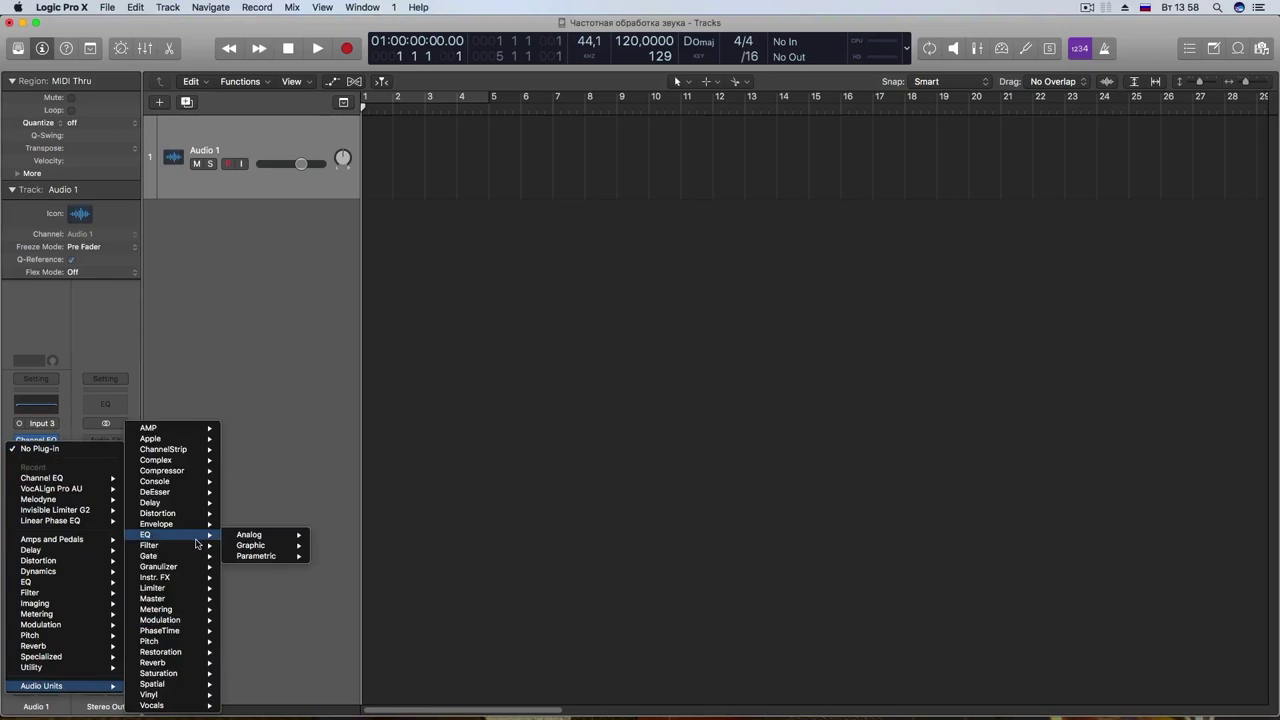
mouse_move(250, 535)
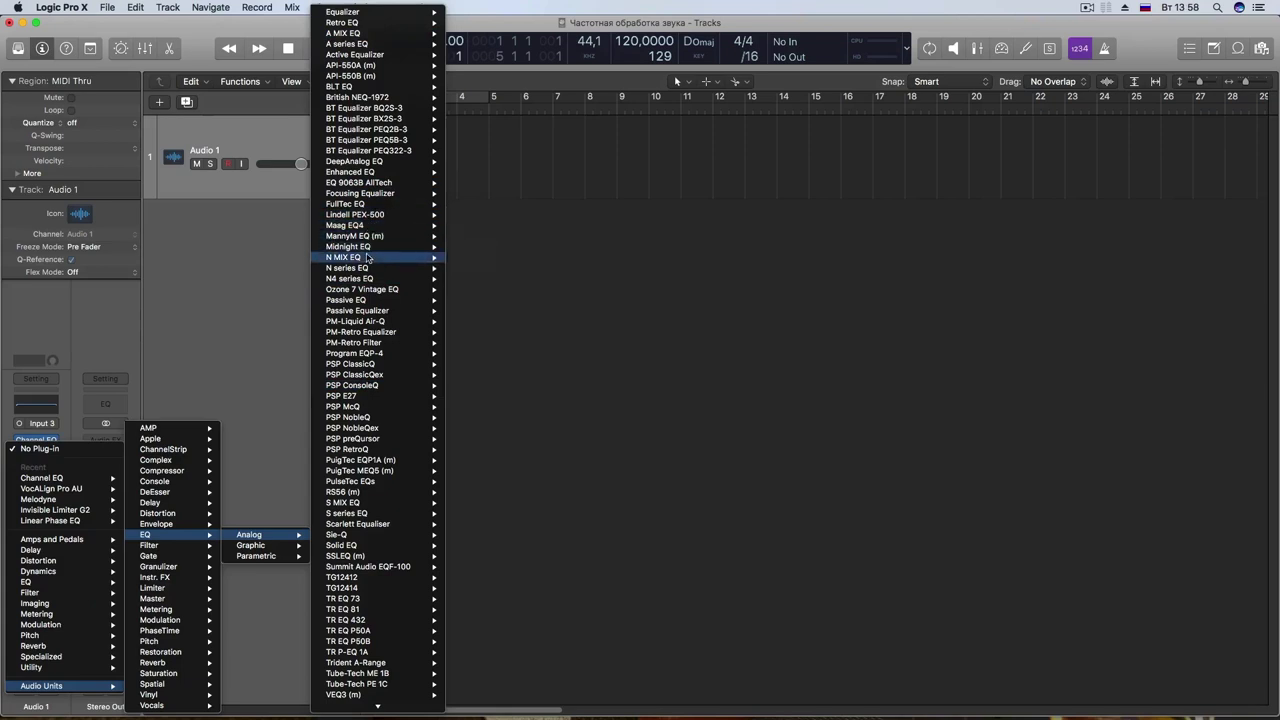
scroll(370, 262, down, 1)
click(345, 694)
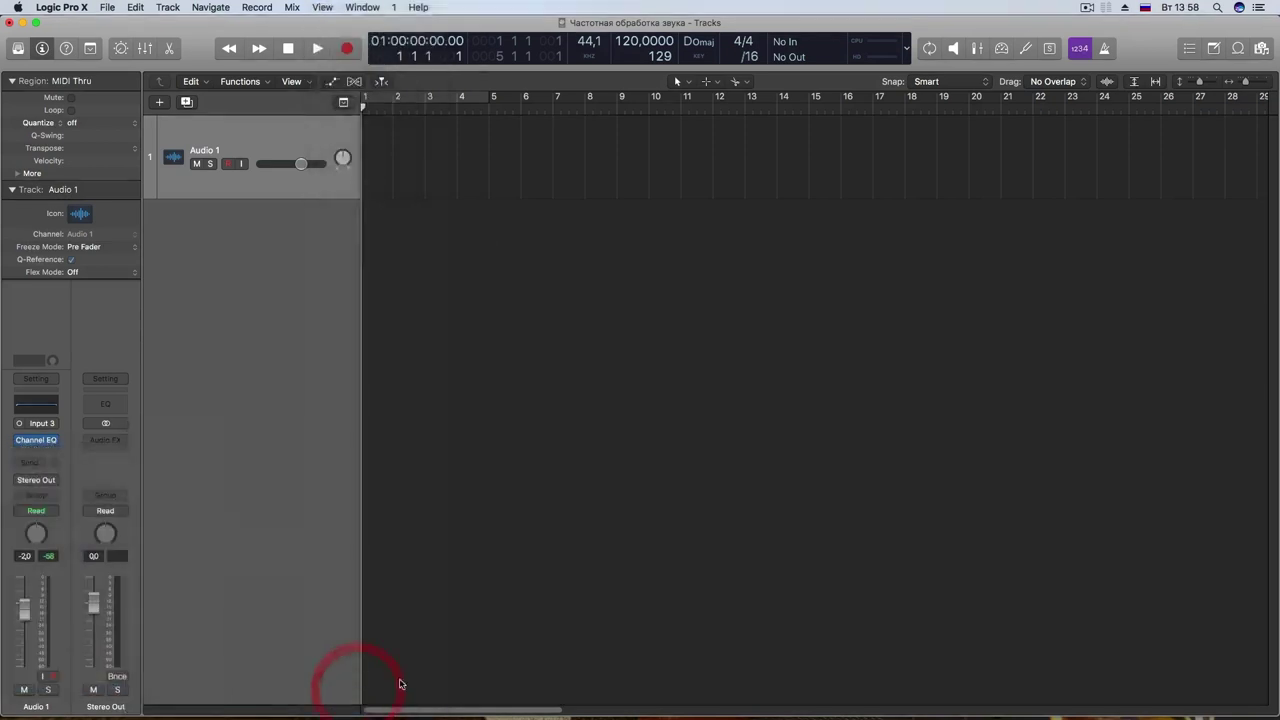
drag(447, 80, 788, 174)
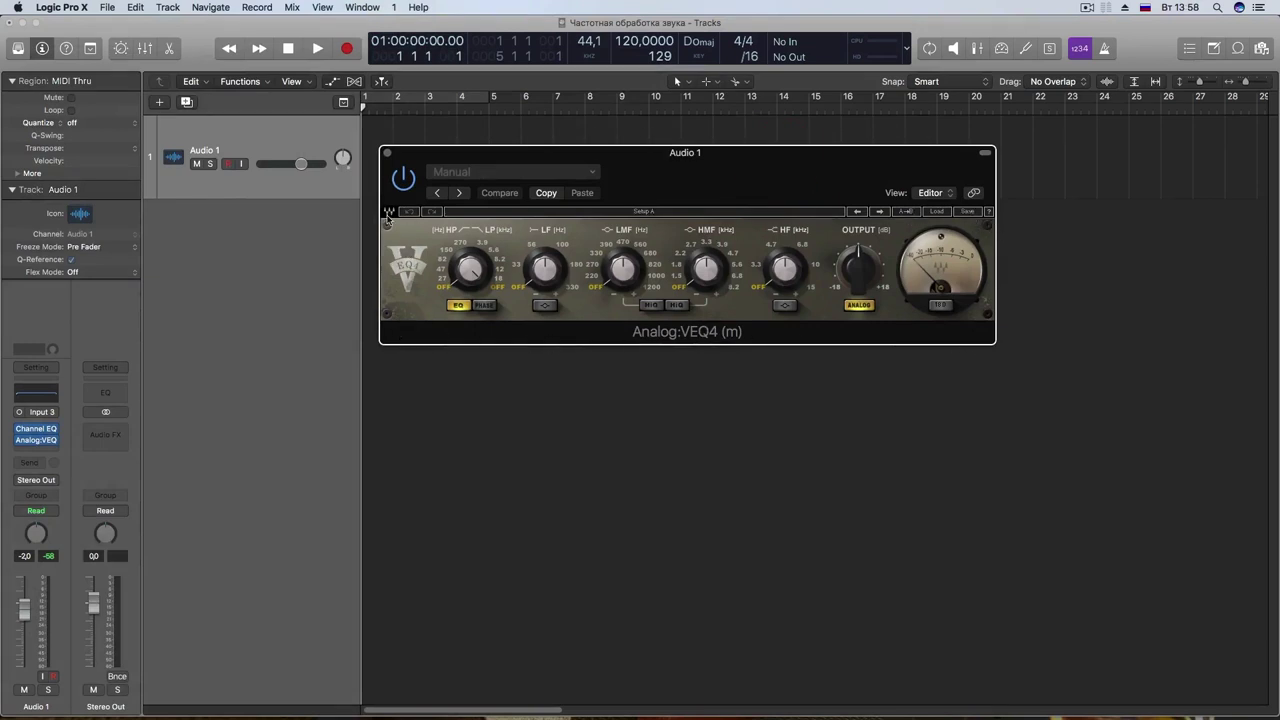
Step: Open Channel EQ, stack it below the VEQ4 window, and nudge VEQ4's high-mid band slightly
drag(720, 190, 710, 253)
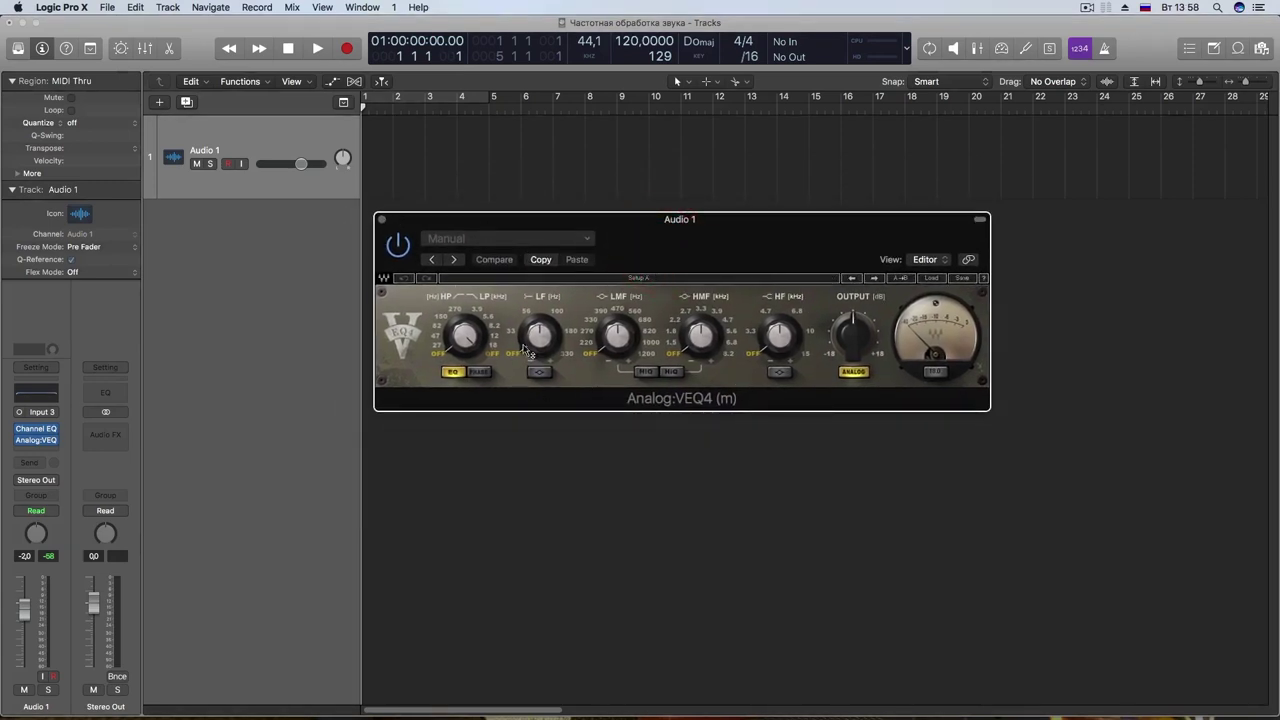
click(36, 428)
drag(708, 245, 710, 187)
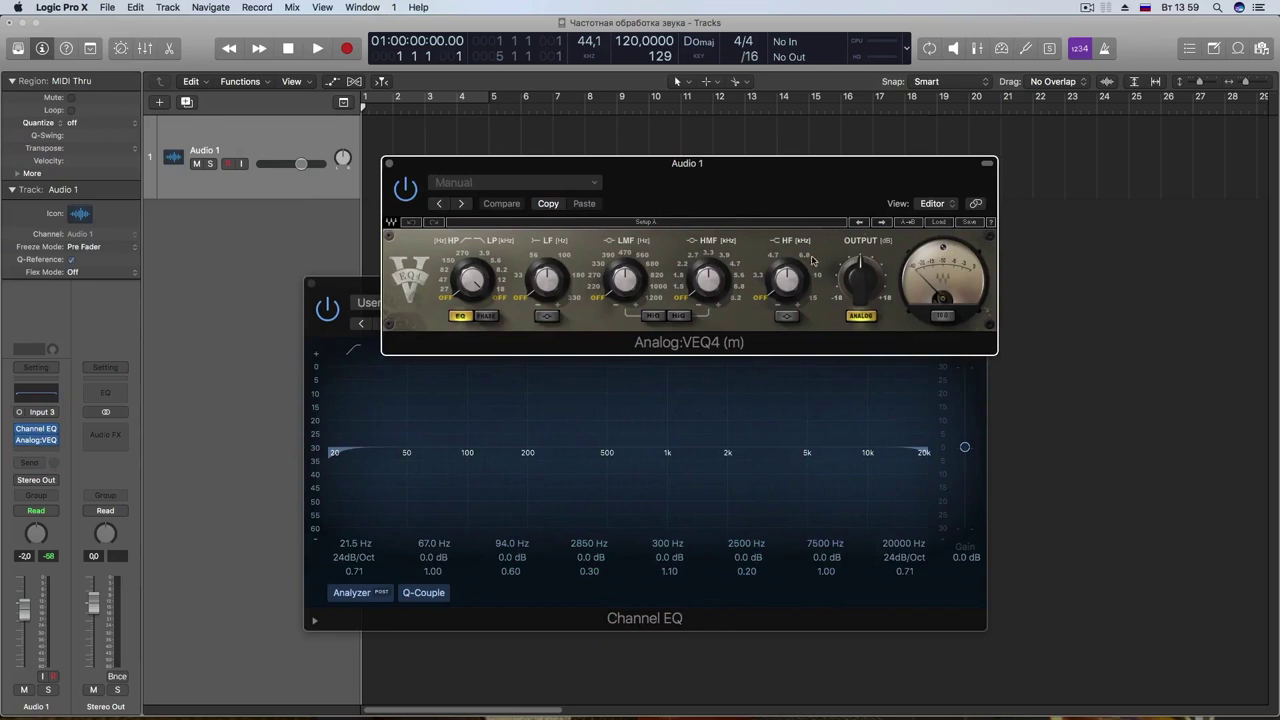
drag(705, 280, 705, 270)
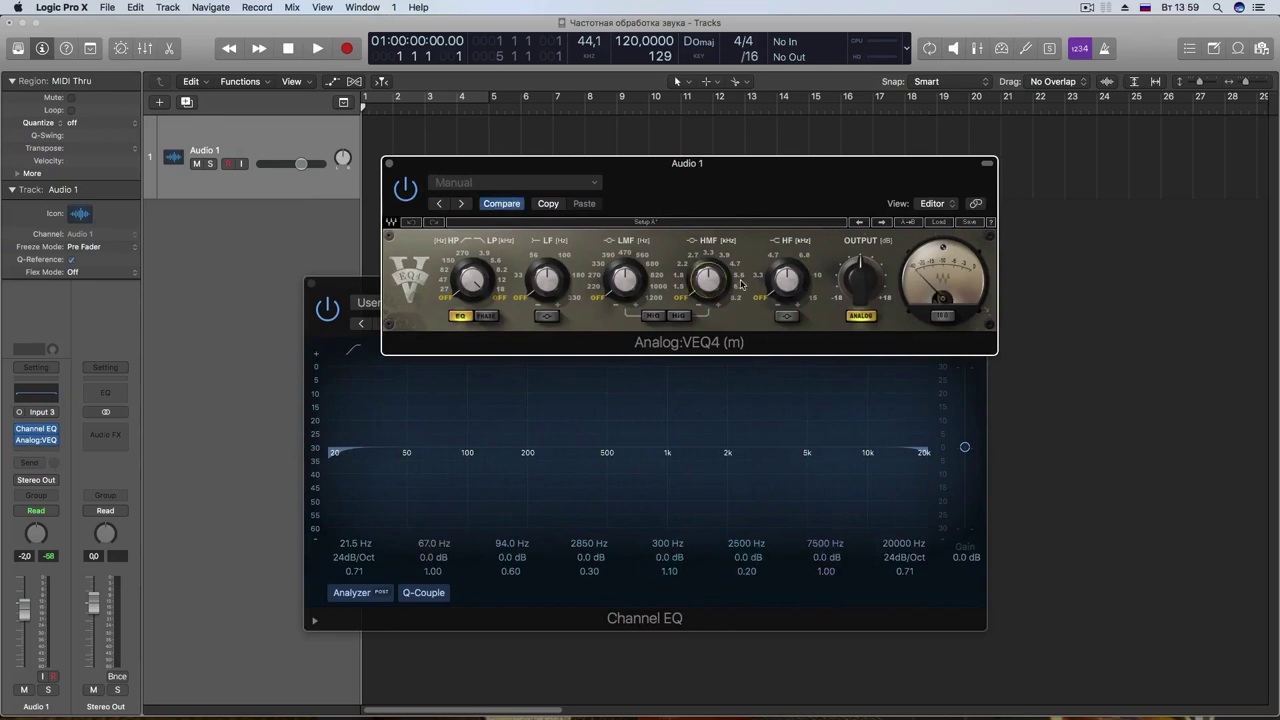
drag(716, 202, 659, 121)
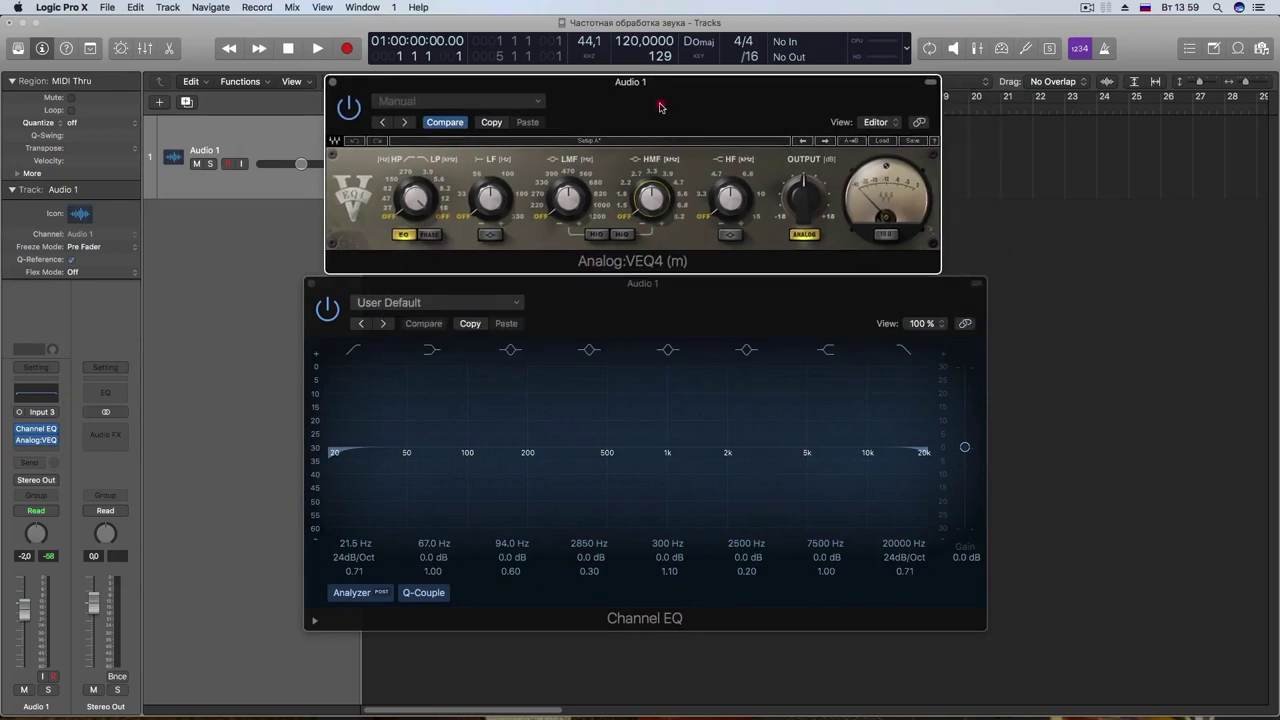
mouse_move(658, 299)
mouse_down()
mouse_move(663, 320)
mouse_move(648, 317)
mouse_up()
click(850, 505)
Step: Try a Channel EQ high-shelf boost up to +16 dB near 3650 Hz, then flatten it to 0 dB
drag(549, 321, 563, 318)
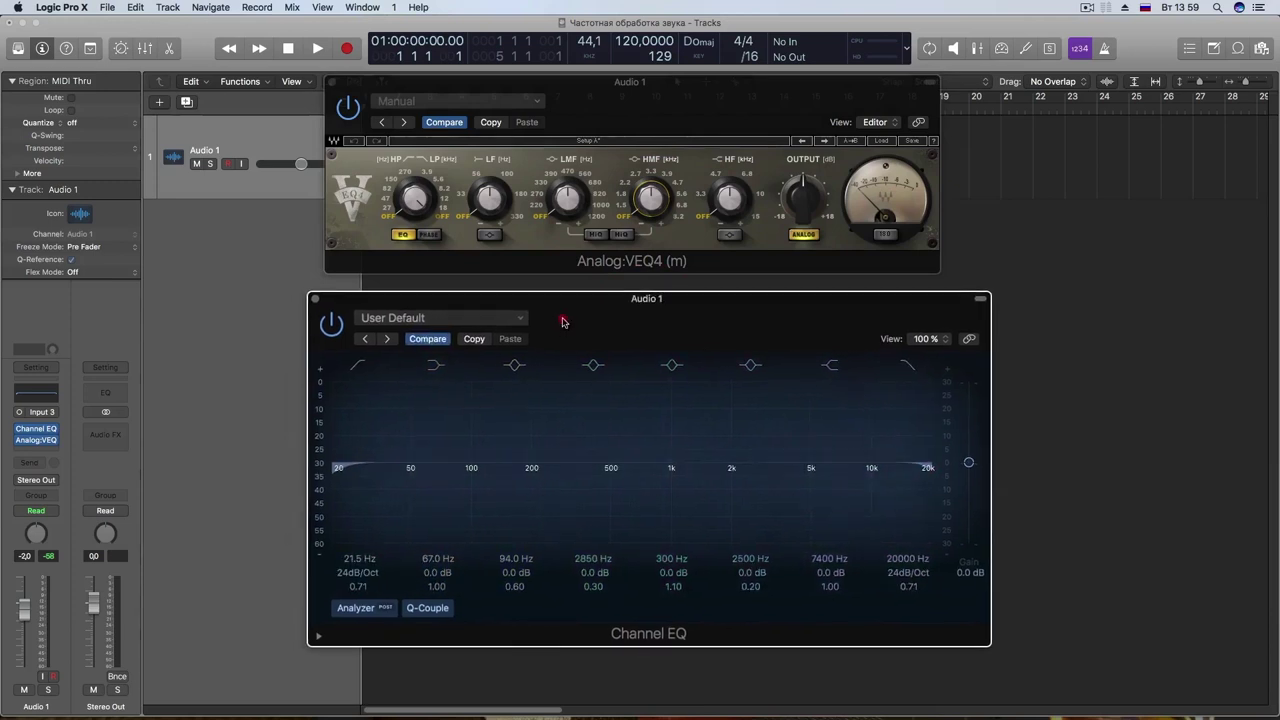
drag(845, 499, 777, 434)
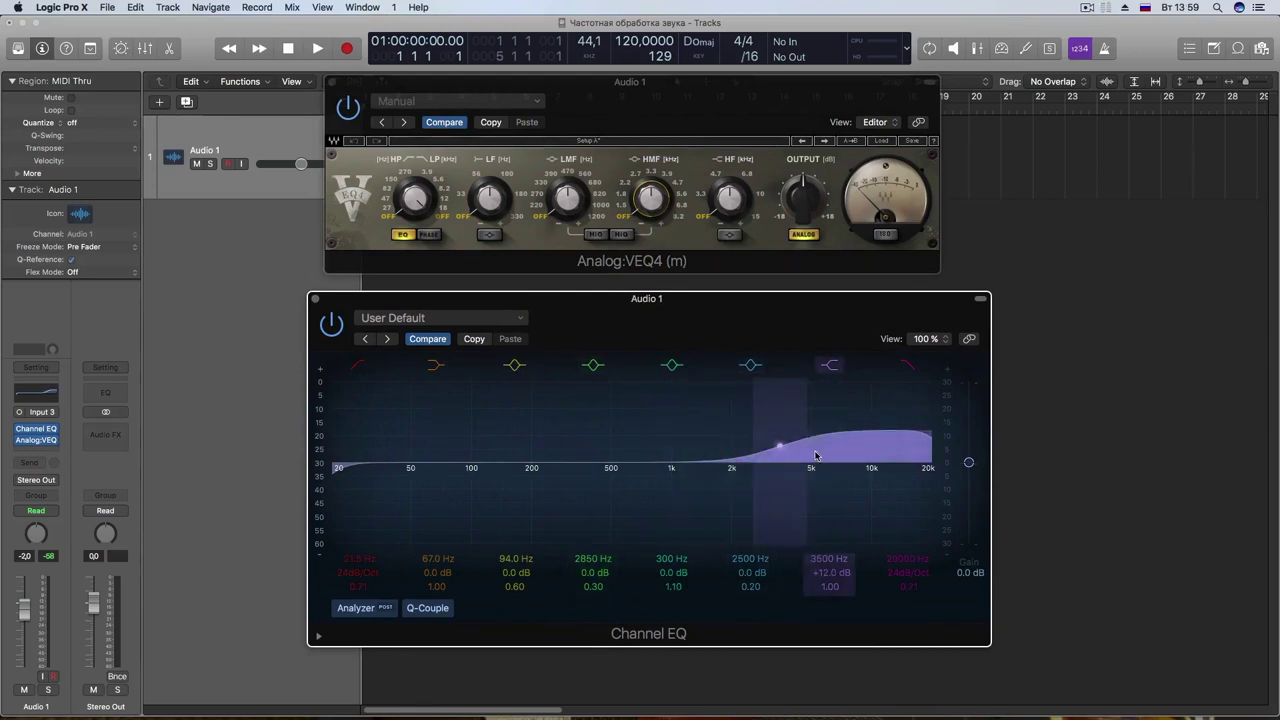
drag(731, 459, 768, 400)
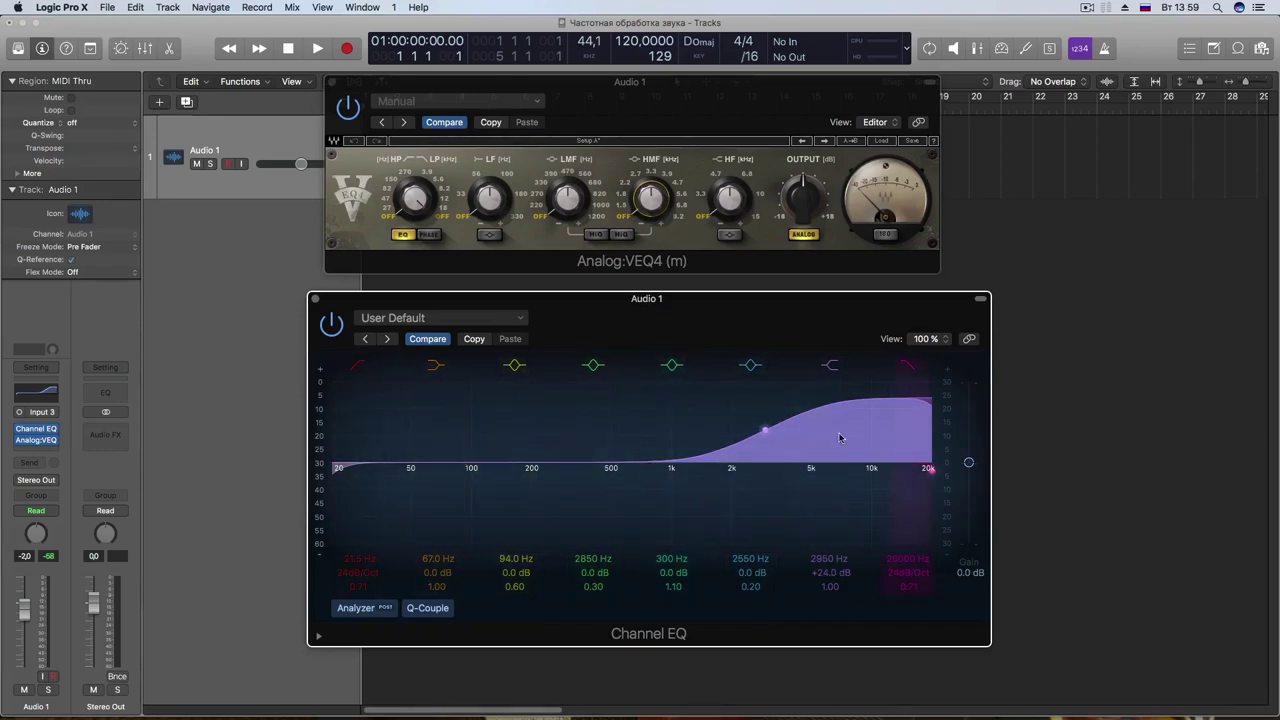
drag(765, 424, 773, 464)
Step: Cut the band around 100 Hz by 10.5 dB, then close Channel EQ
click(492, 462)
drag(492, 462, 420, 502)
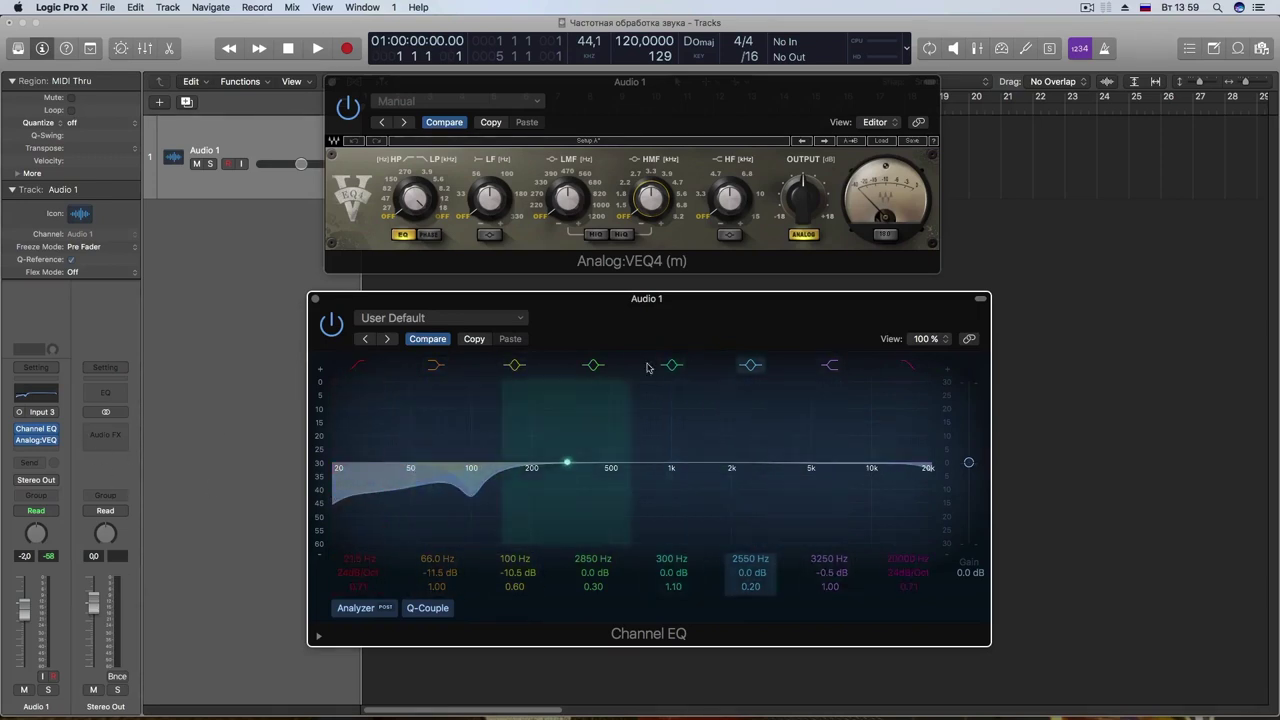
drag(598, 327, 594, 339)
click(310, 311)
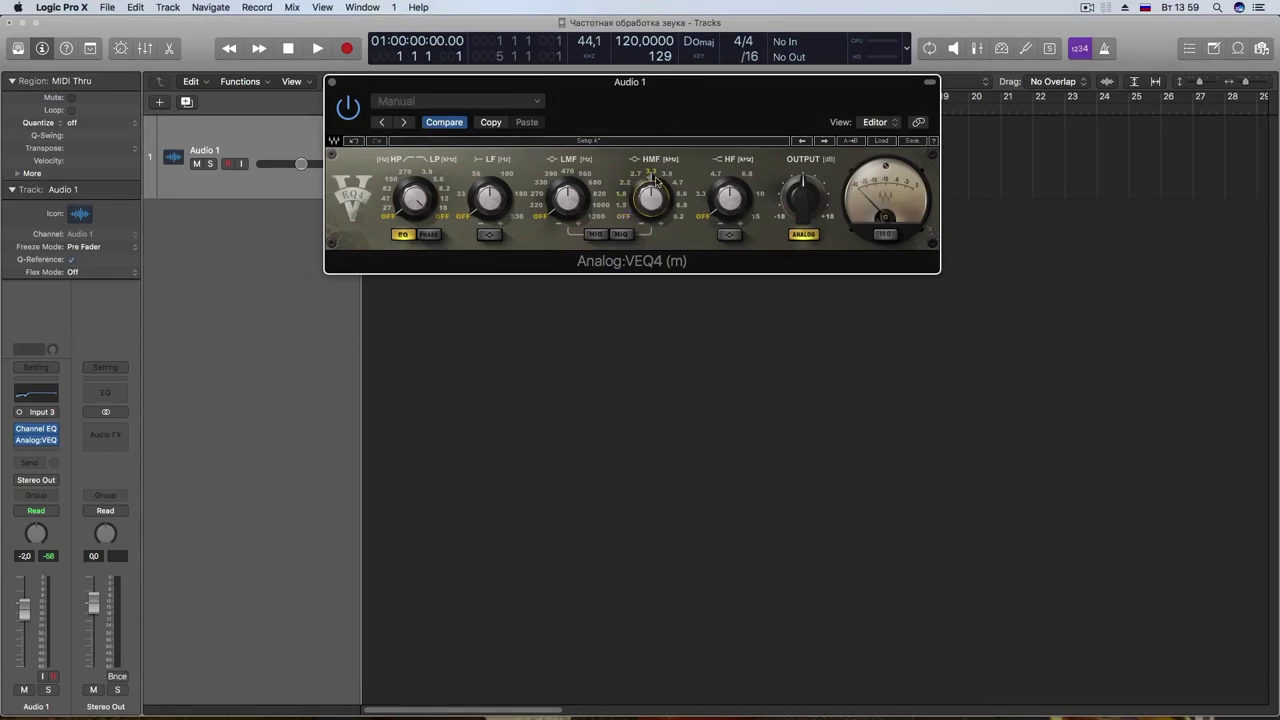
Step: Reopen Channel EQ and build a broad boost of about +10 dB at 3150 Hz
click(36, 428)
mouse_move(695, 513)
mouse_down()
mouse_move(666, 491)
mouse_move(686, 491)
mouse_move(705, 530)
mouse_up()
drag(746, 463, 764, 443)
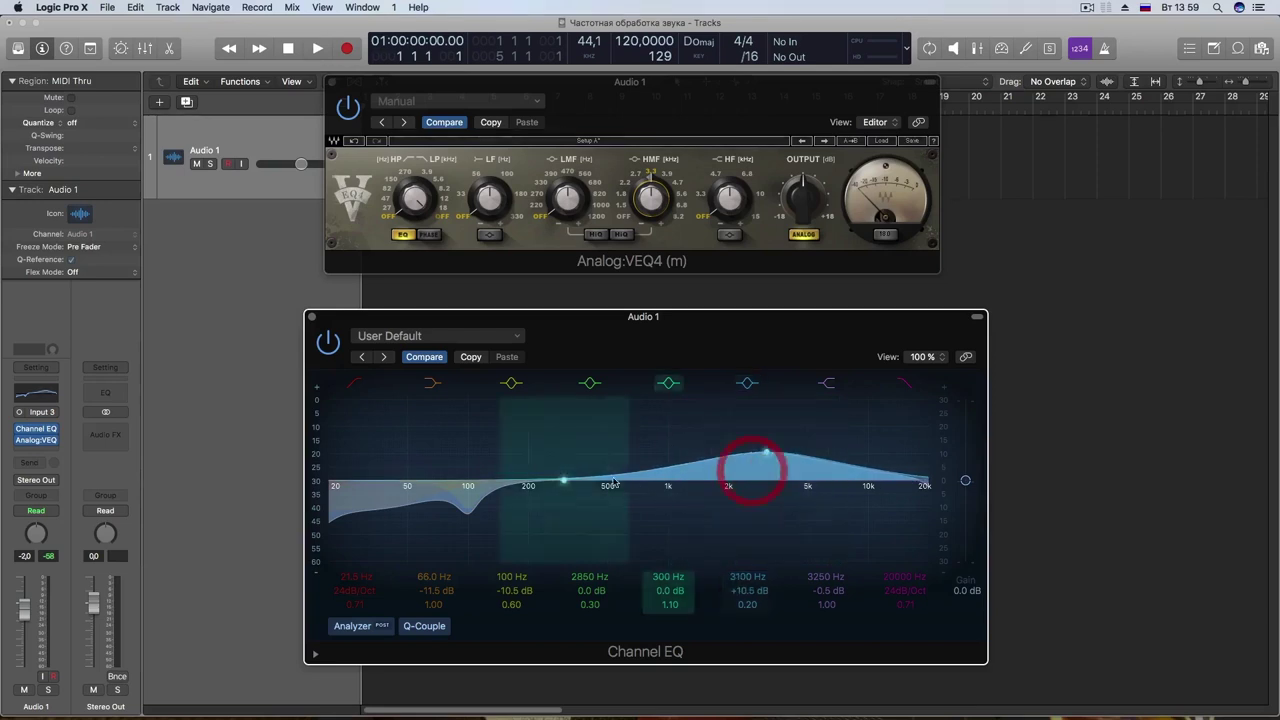
click(648, 206)
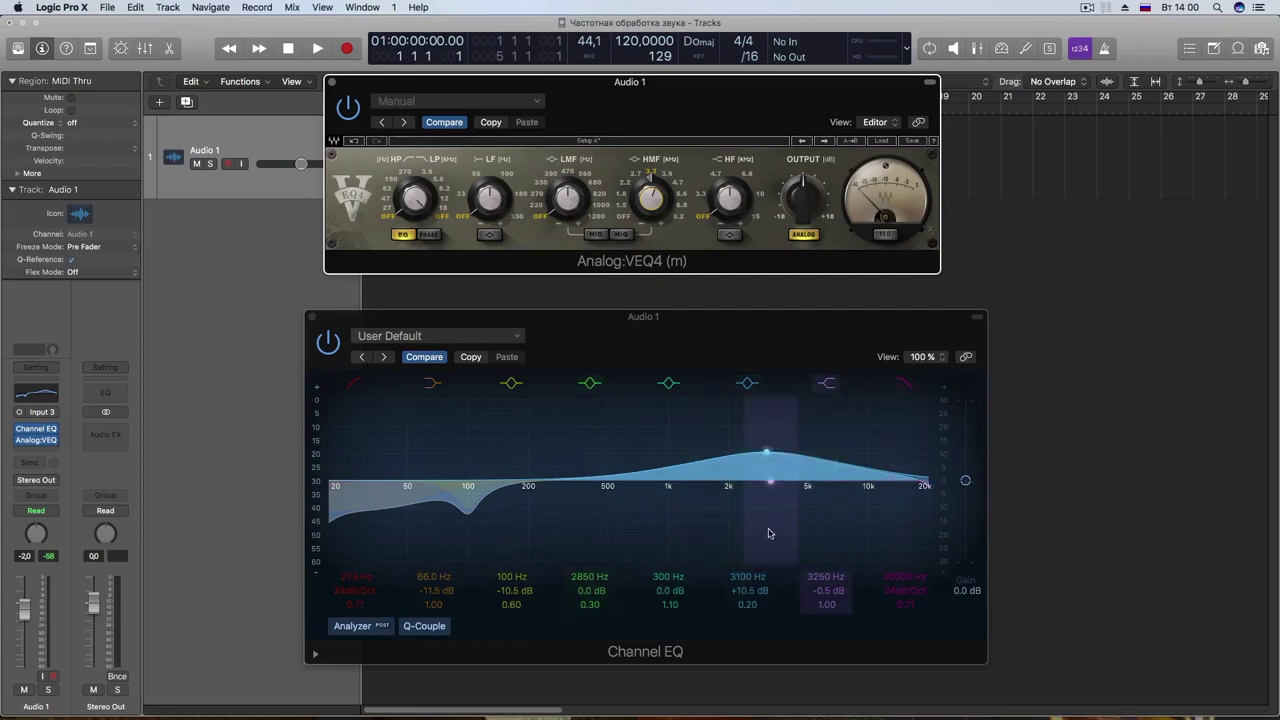
click(691, 159)
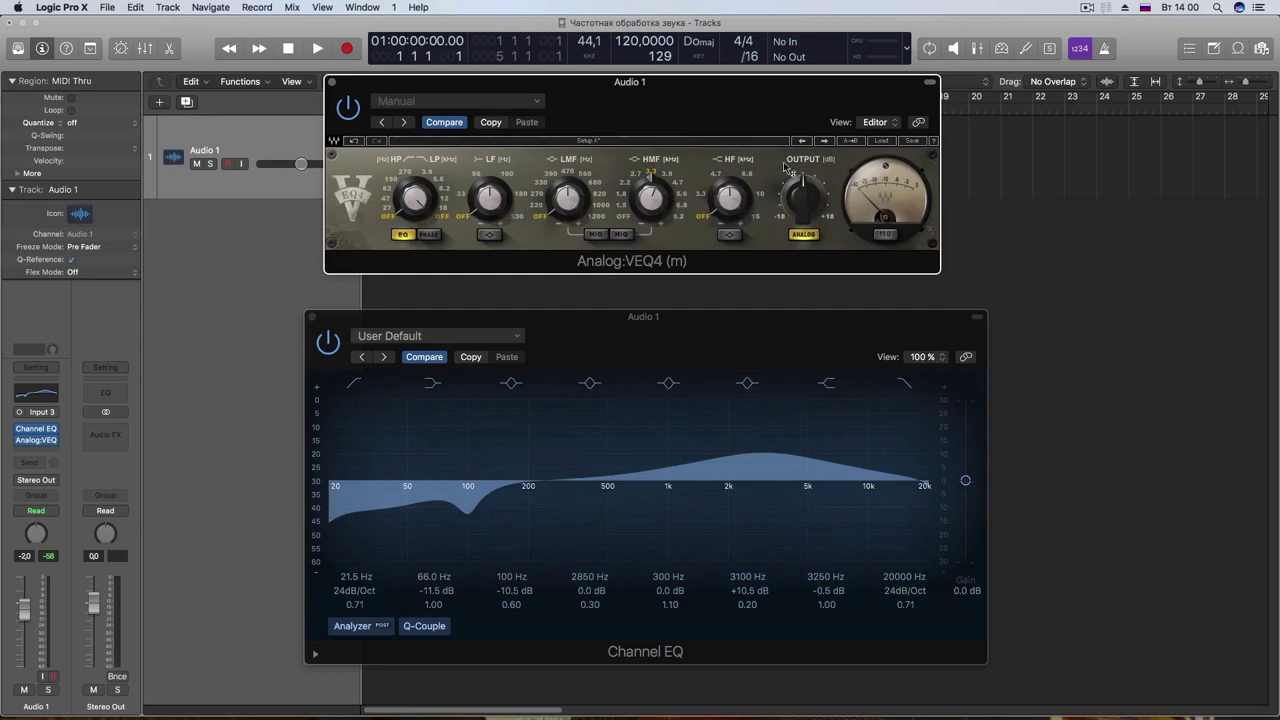
Step: Nudge the Analog:VEQ4 and Channel EQ windows until VEQ4 sits neatly above Channel EQ
drag(669, 106, 680, 133)
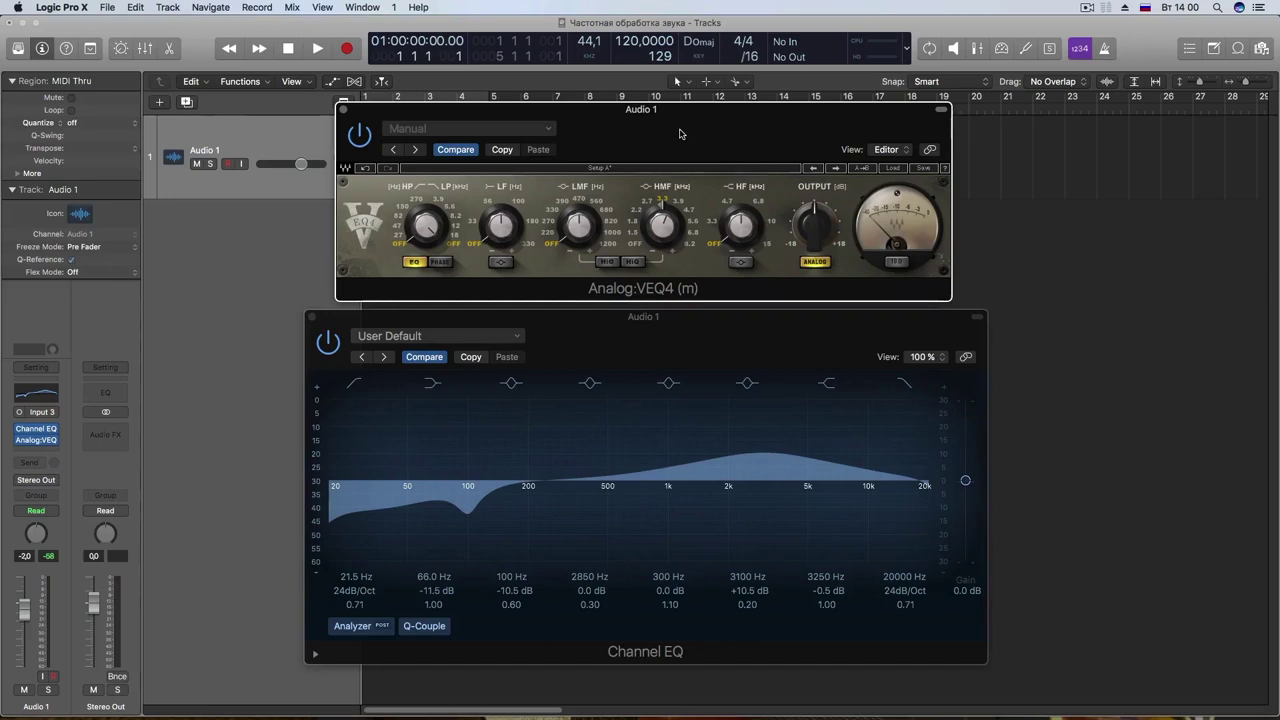
mouse_move(679, 133)
mouse_down()
mouse_move(683, 146)
mouse_move(681, 114)
mouse_move(684, 141)
mouse_up()
drag(688, 341, 689, 347)
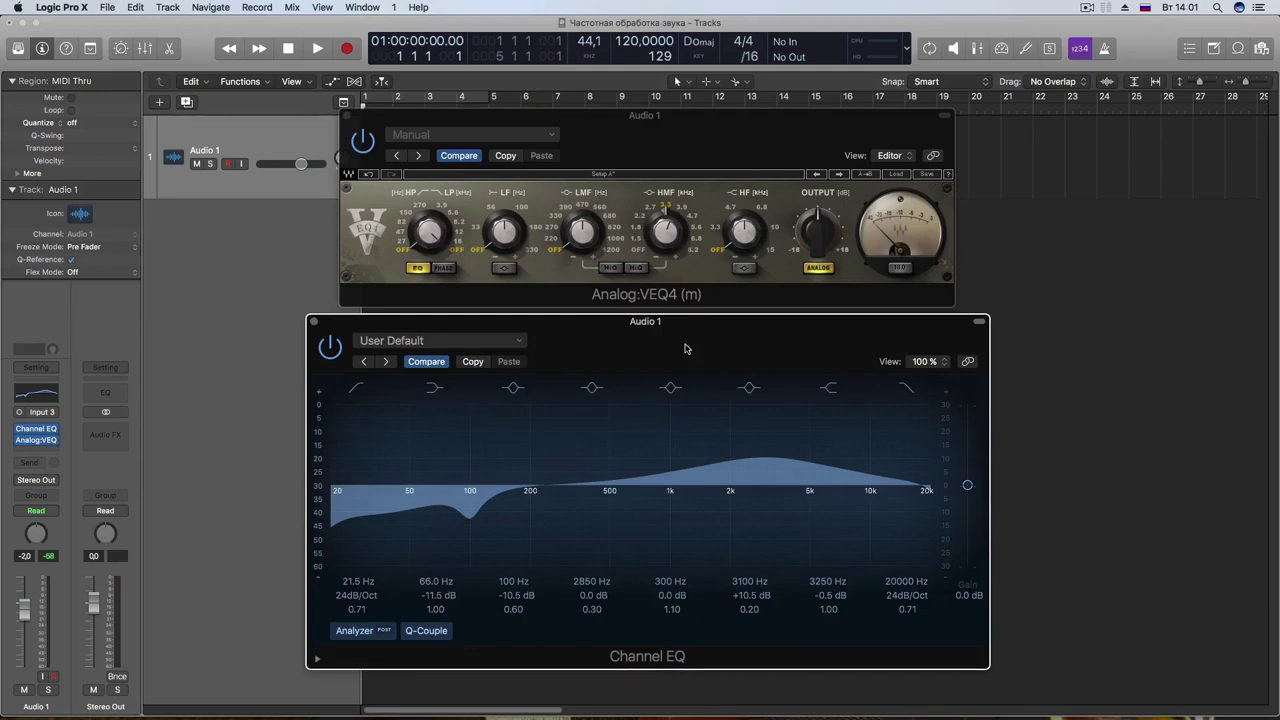
mouse_move(696, 142)
mouse_down()
mouse_move(714, 146)
mouse_move(684, 130)
mouse_up()
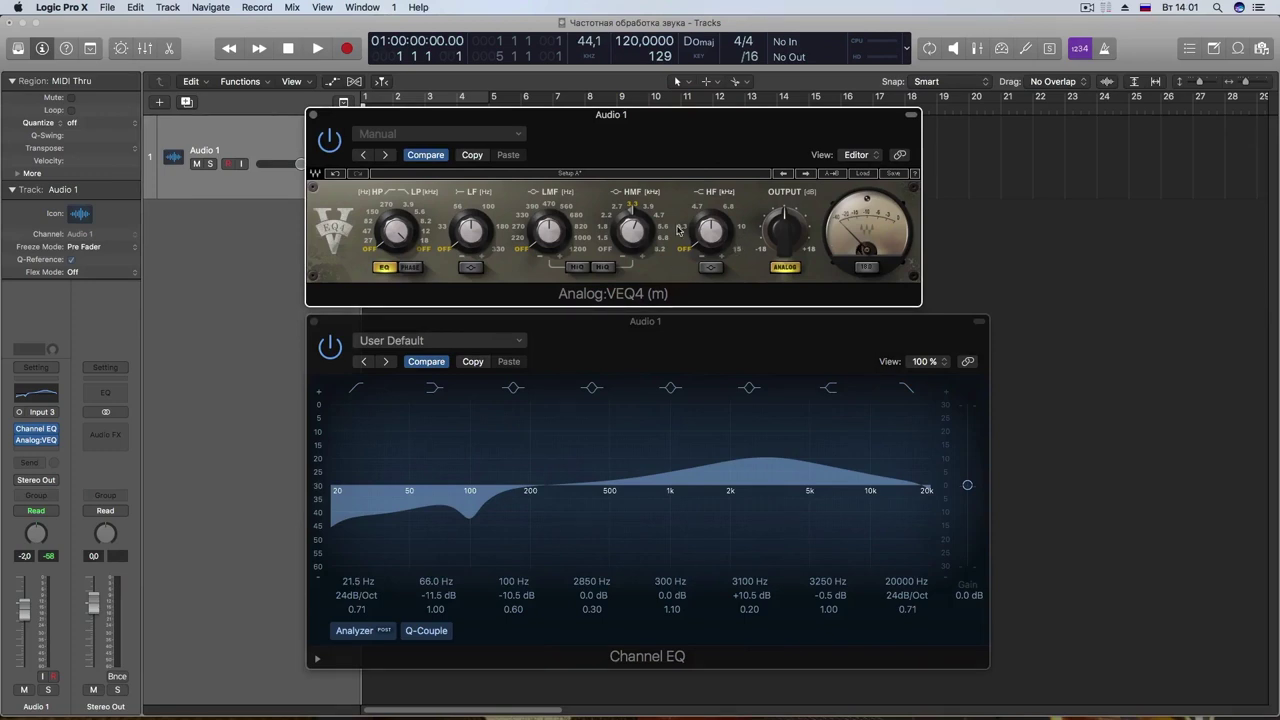
drag(676, 150, 704, 156)
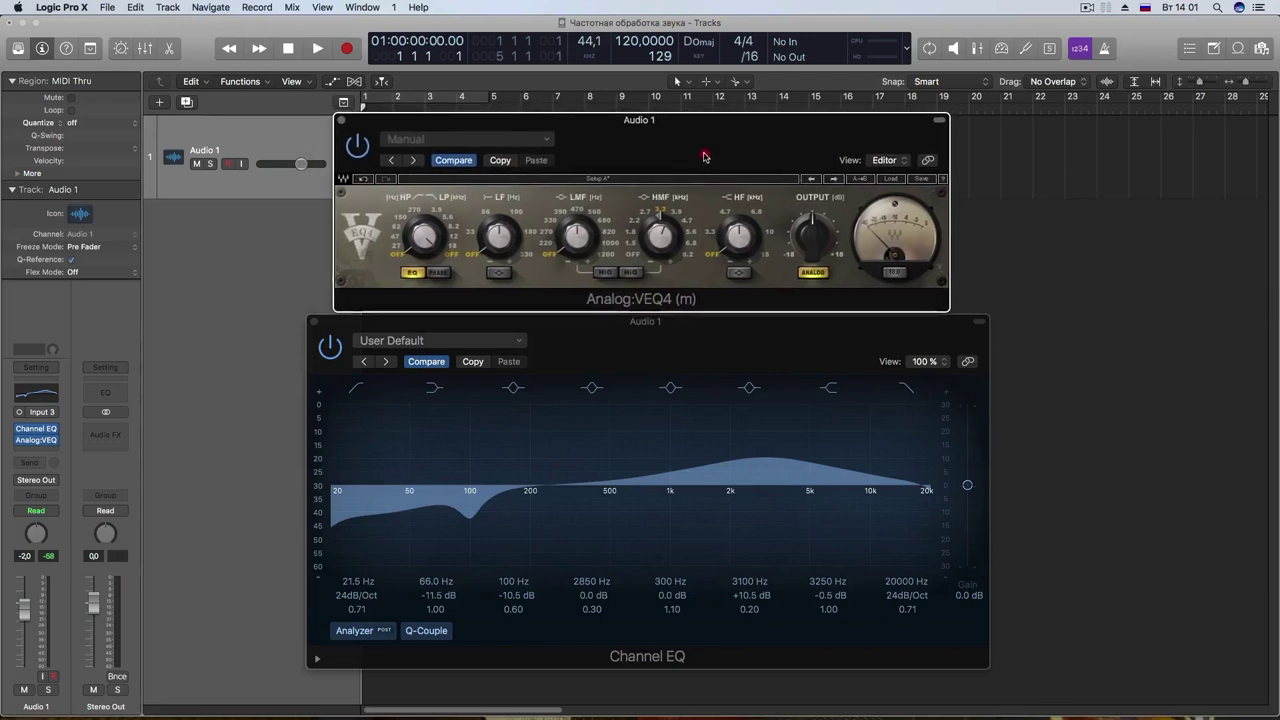
click(723, 338)
click(723, 338)
drag(723, 338, 722, 339)
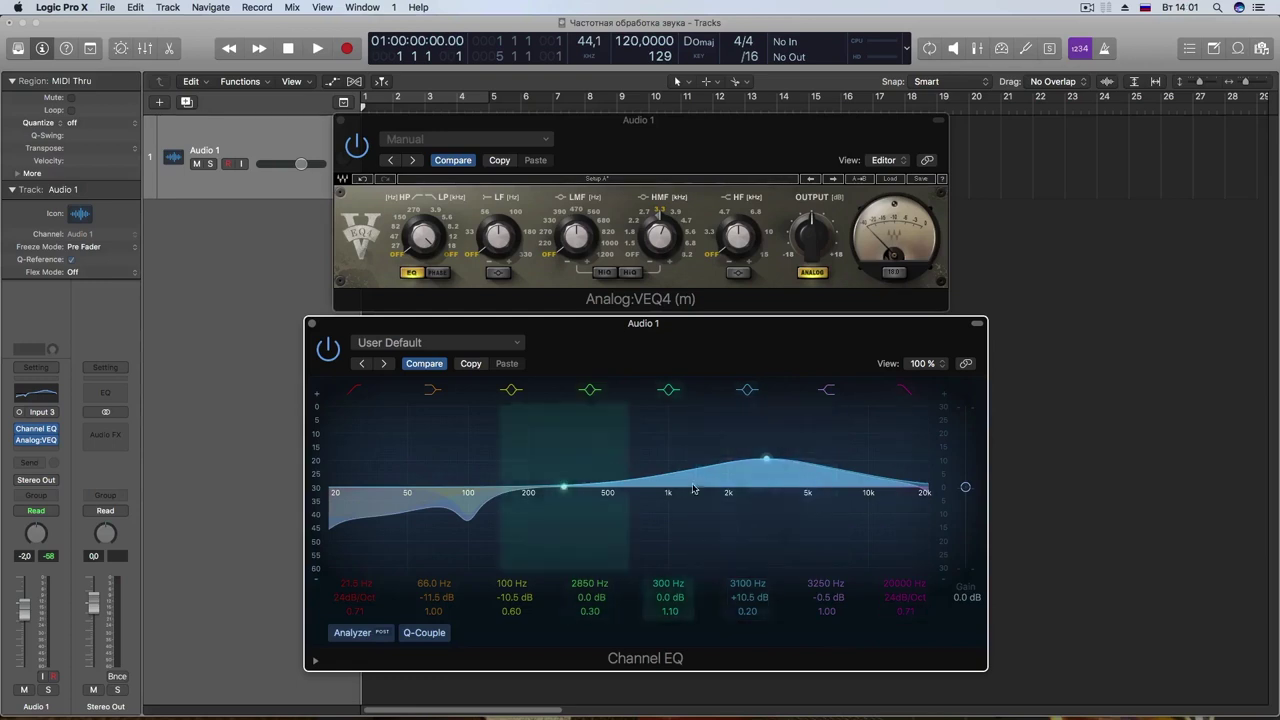
drag(679, 352, 671, 360)
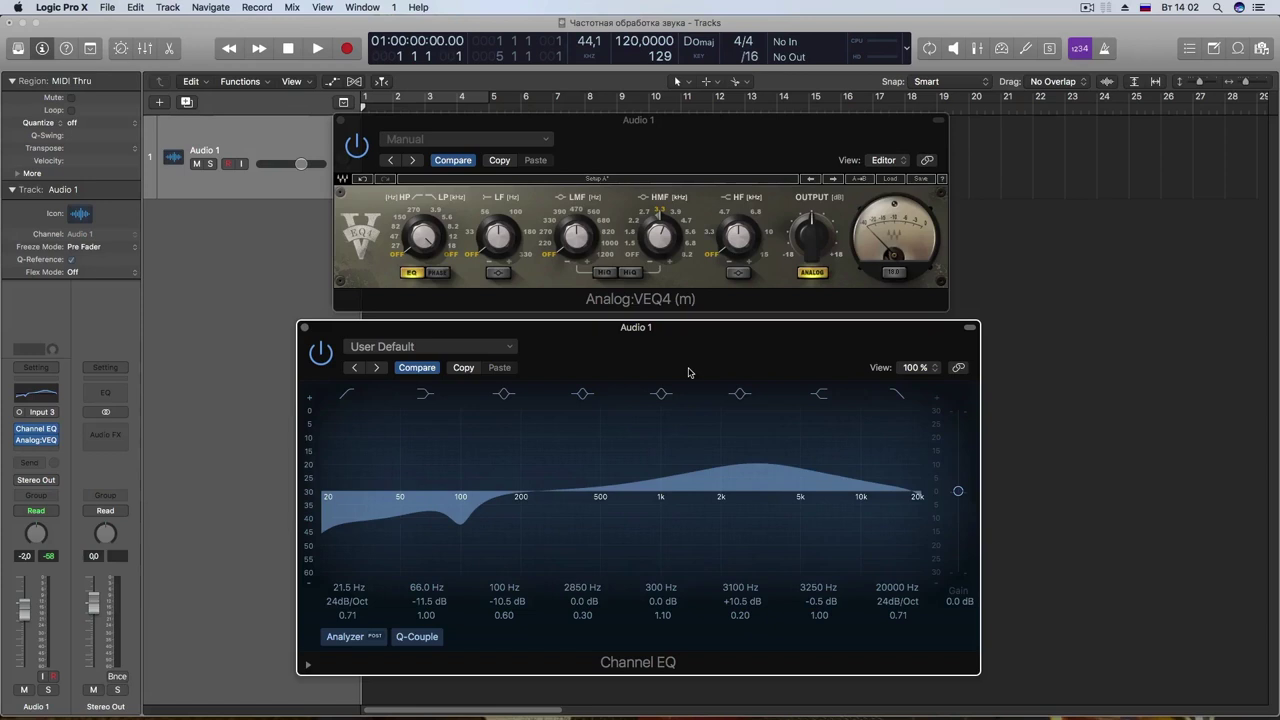
Step: Bring up the Span_ton_oberton.png spectrum in Preview and position it beside the EQ windows
key(super+Tab)
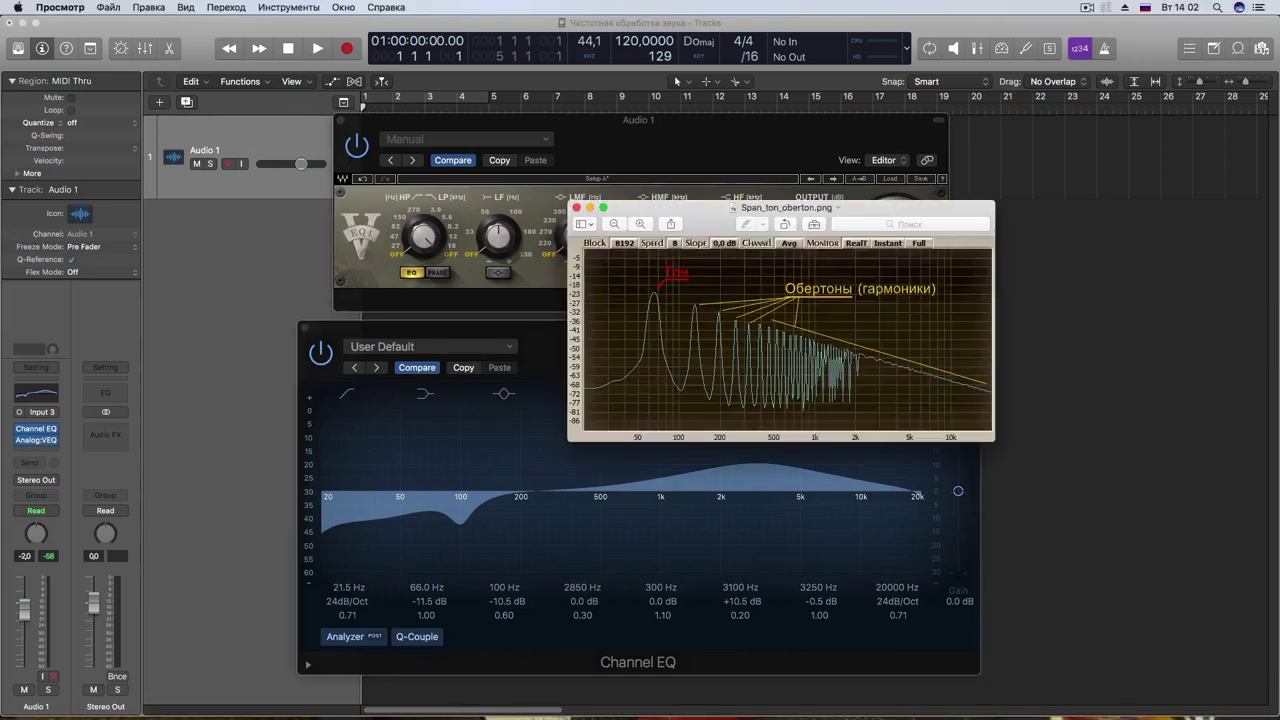
drag(733, 221, 614, 236)
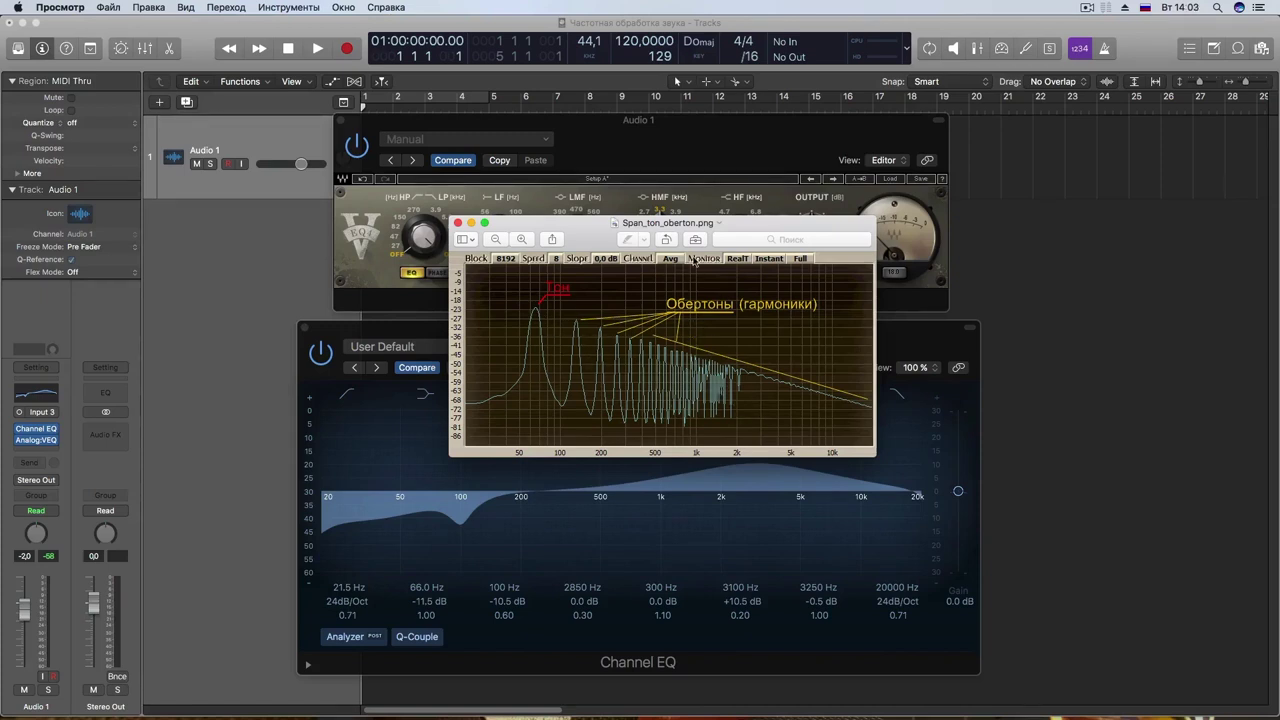
drag(704, 227, 700, 226)
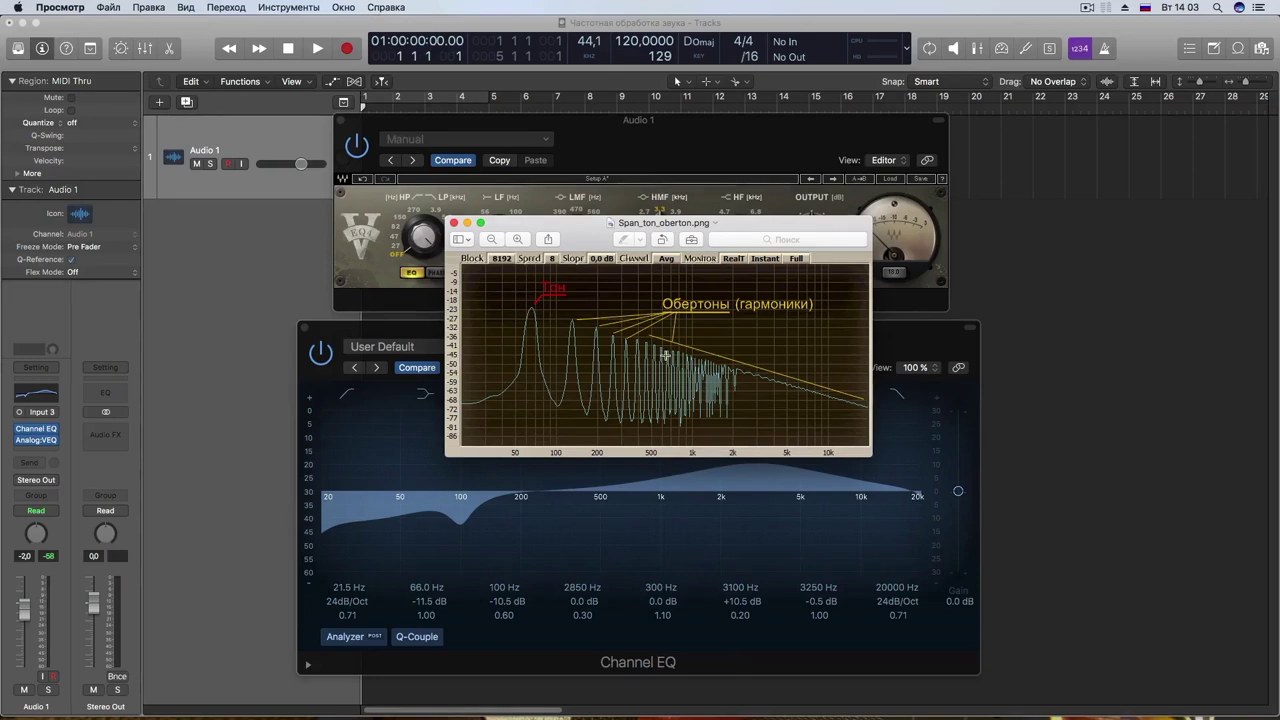
drag(591, 239, 571, 345)
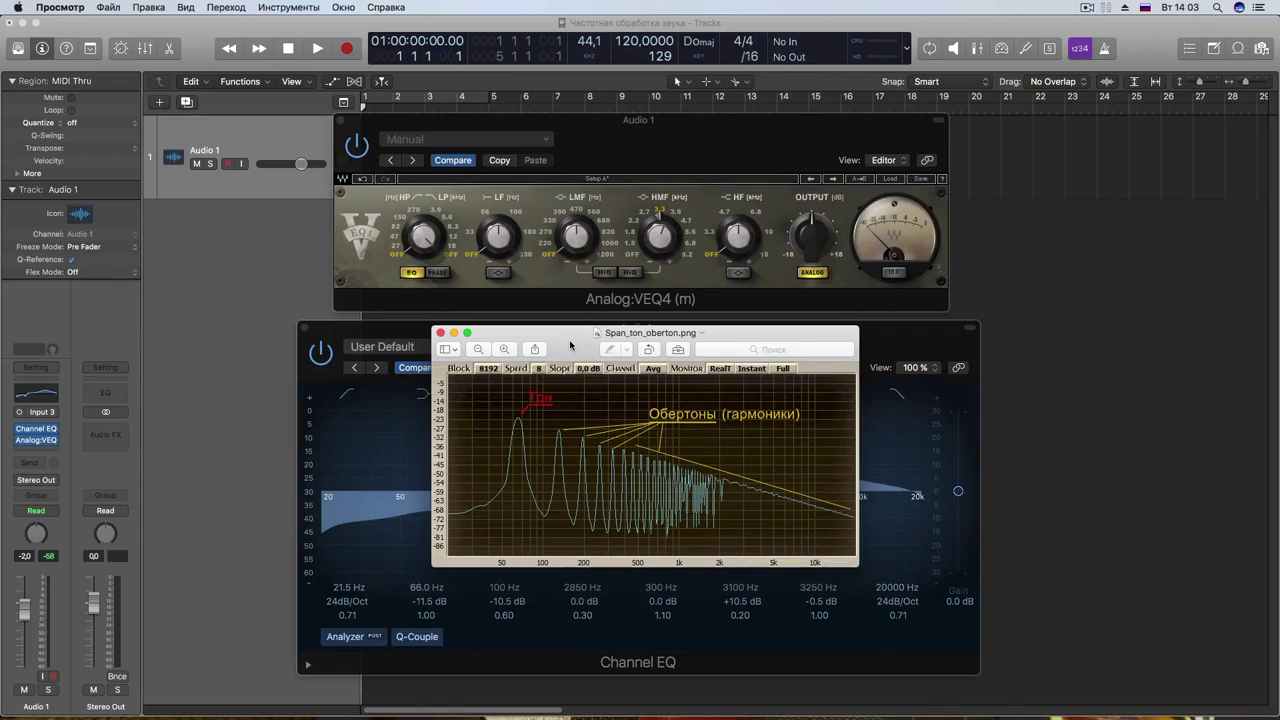
Step: Back in Logic, insert Audio Units > Console > NLS Channel (m) as Audio 1's third plug-in
drag(534, 130, 652, 136)
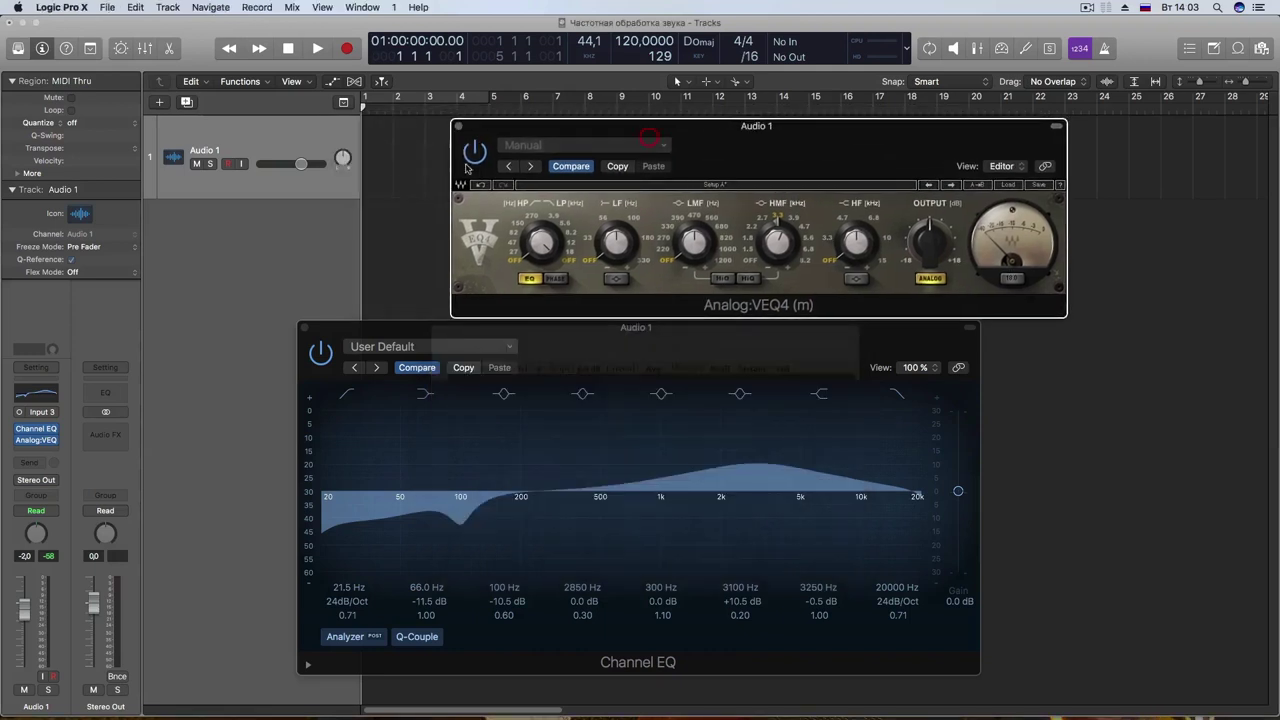
click(44, 451)
mouse_move(73, 688)
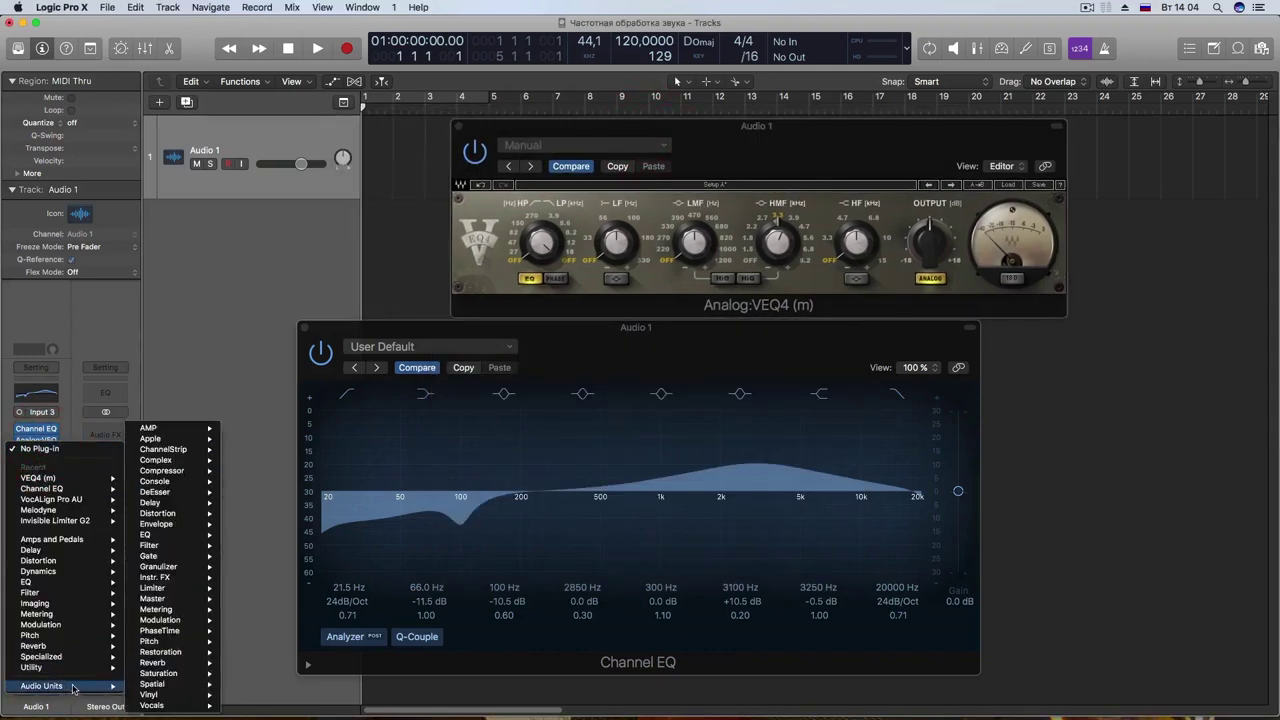
mouse_move(160, 481)
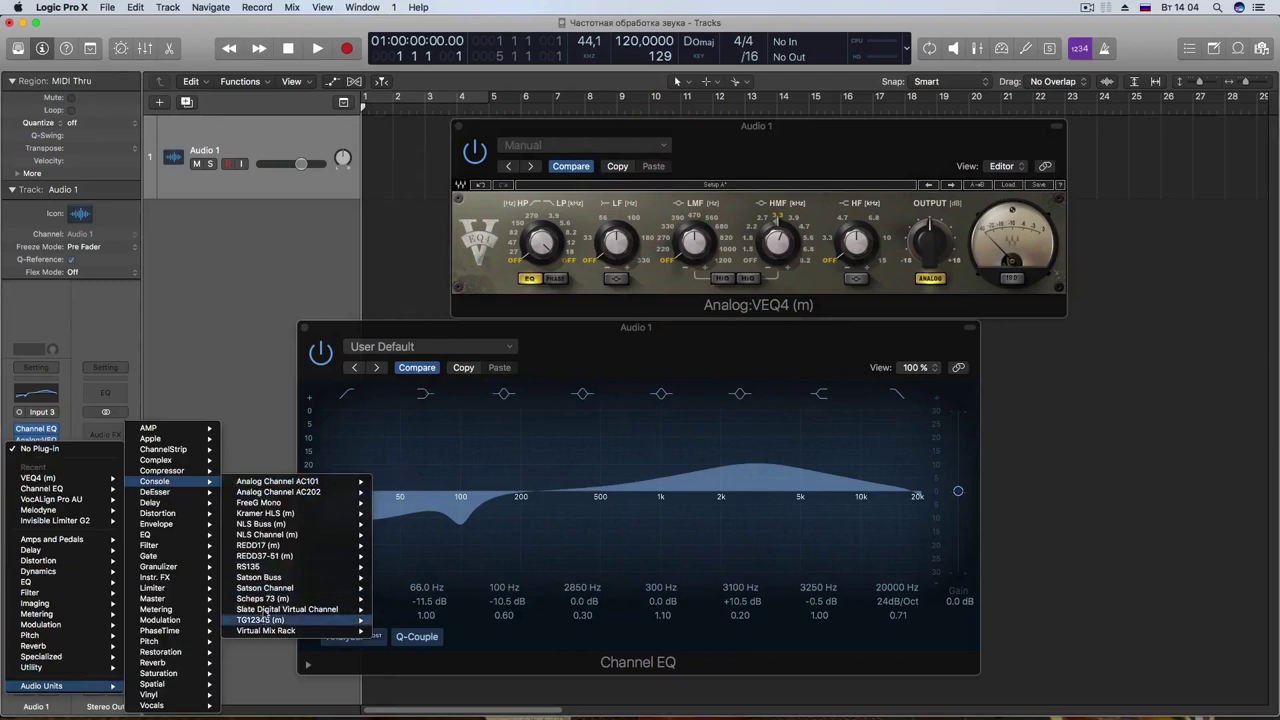
click(266, 535)
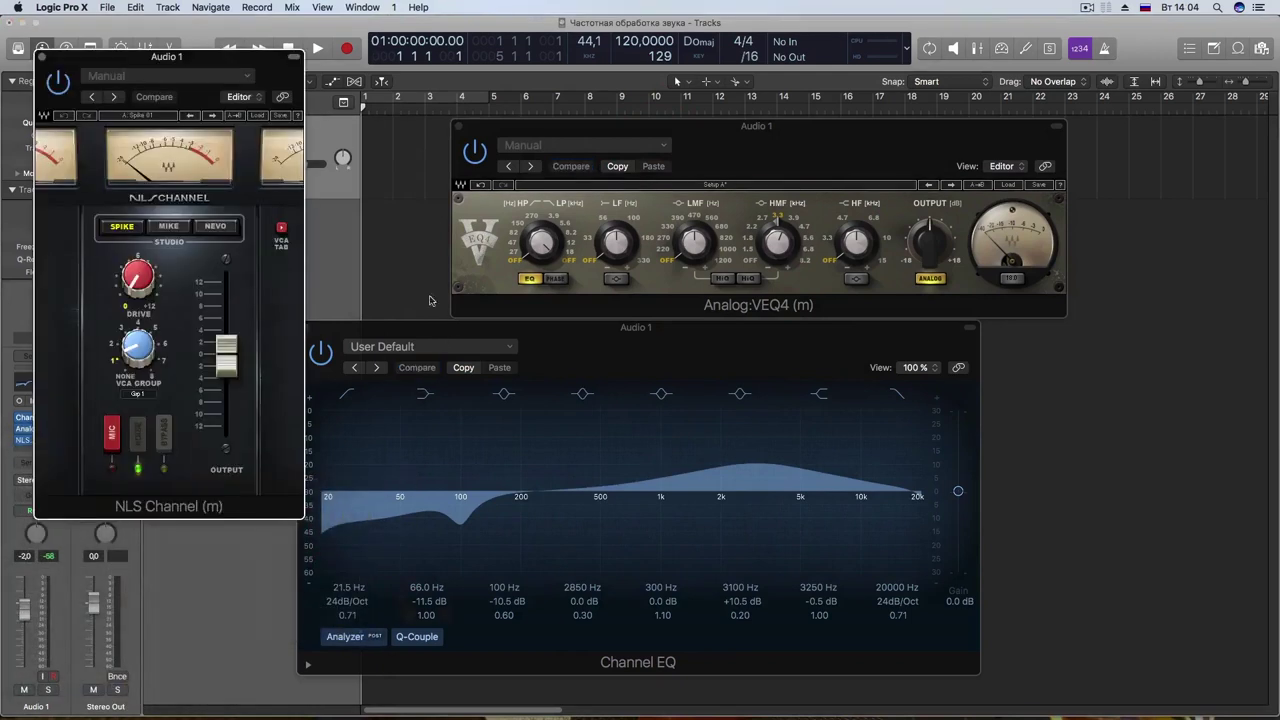
Step: Centre the NLS Channel window, raise Drive, compare Spike, Mike and Nevo, and settle on Nevo
drag(218, 61, 700, 188)
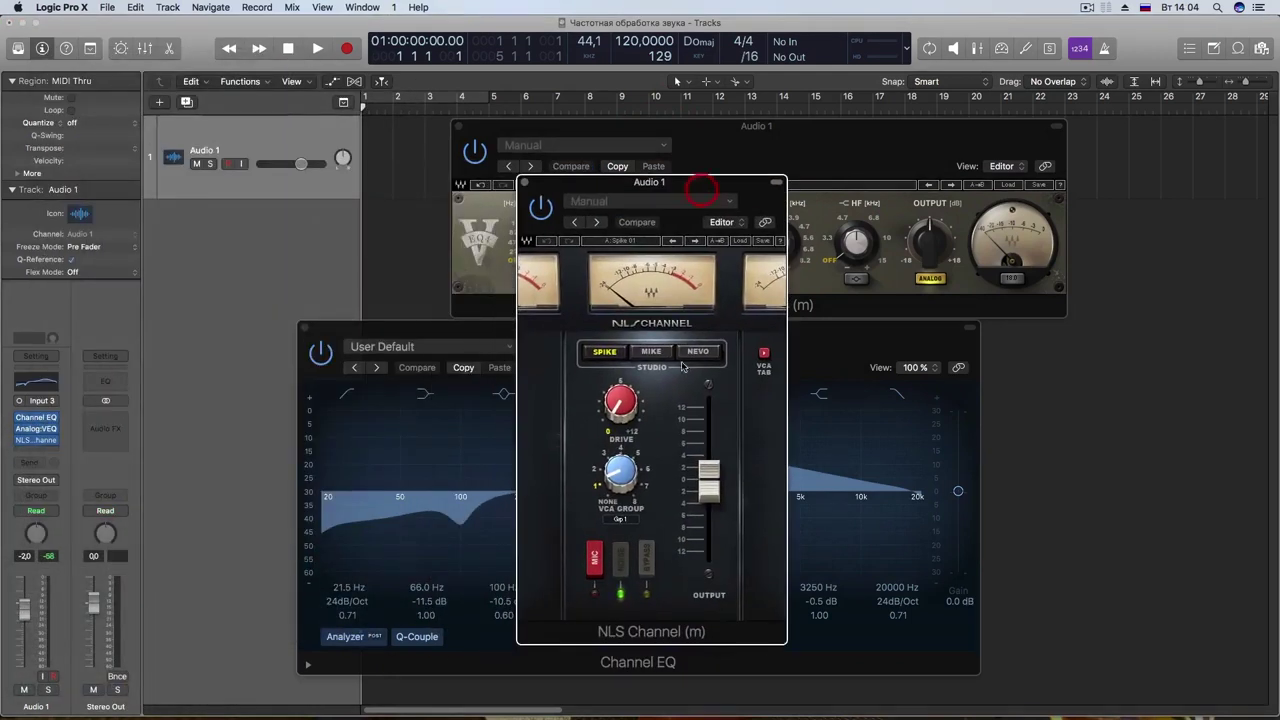
mouse_move(628, 420)
mouse_down()
mouse_move(628, 432)
mouse_move(628, 405)
mouse_up()
click(651, 352)
click(698, 352)
click(604, 351)
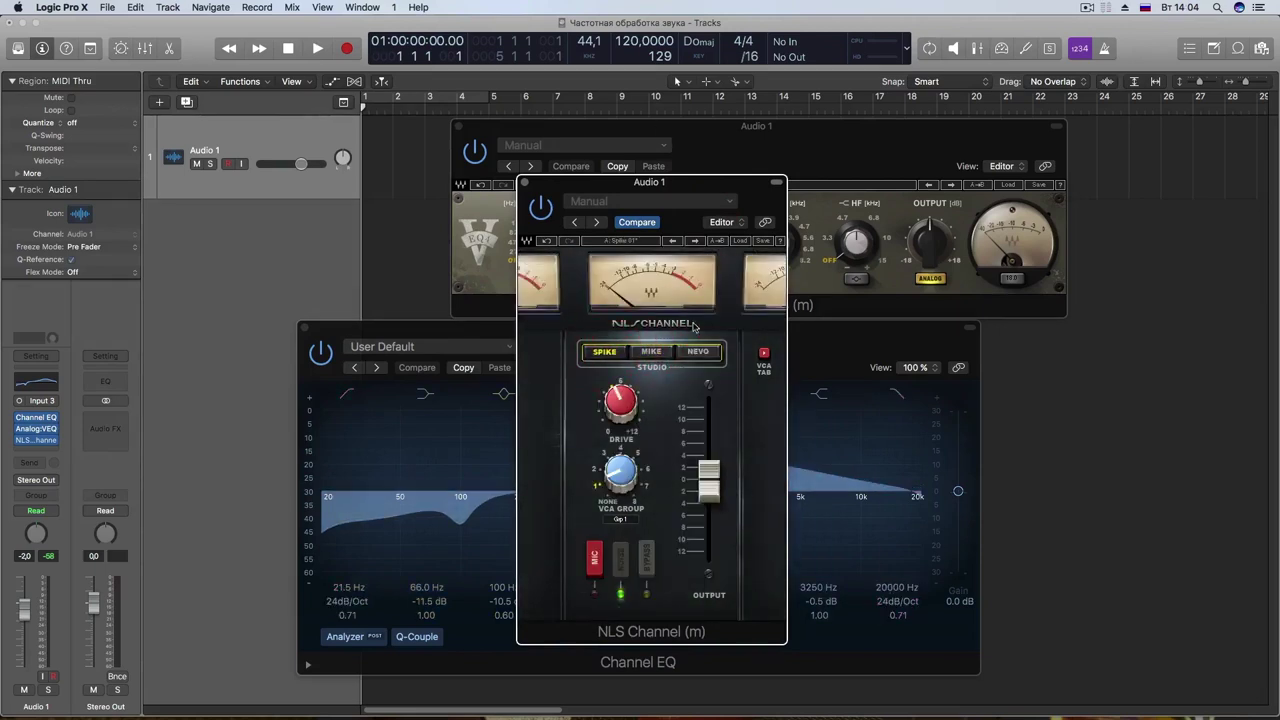
click(656, 354)
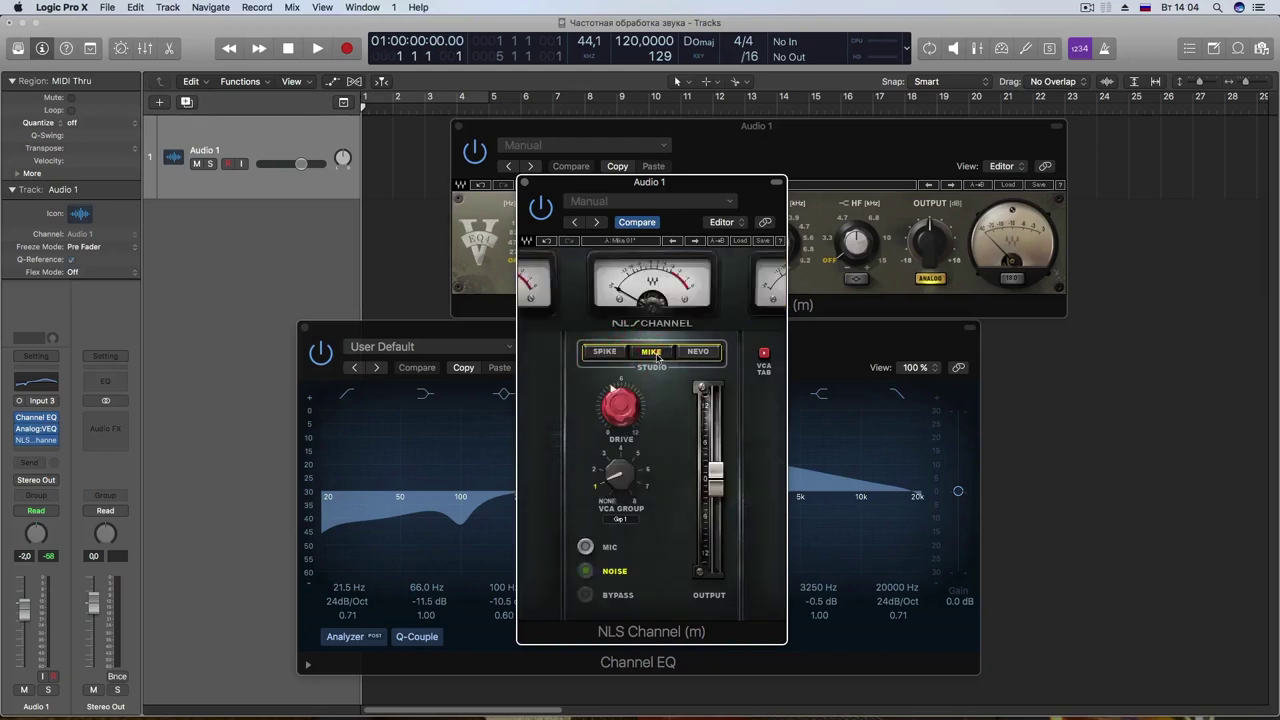
click(697, 354)
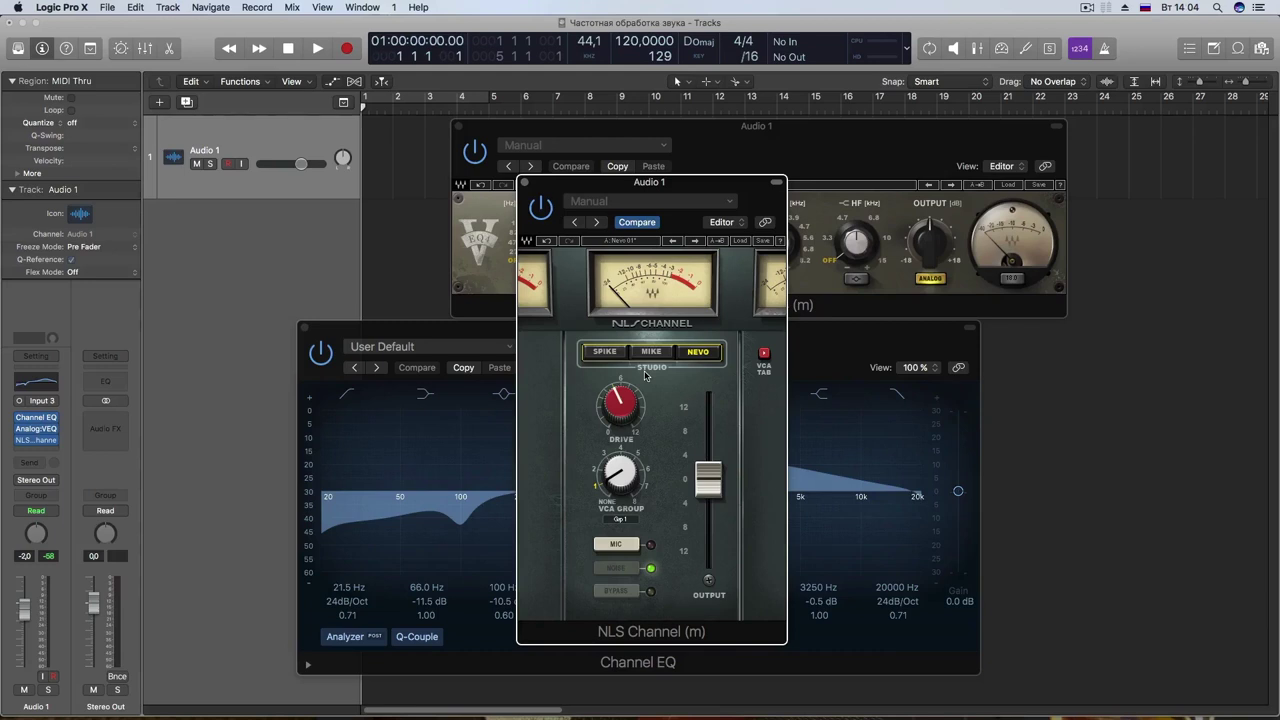
Step: Bring the NLS Channel Drive down to about 3.2 and reposition its window over the EQs
mouse_move(620, 399)
mouse_down()
mouse_move(620, 424)
mouse_move(617, 397)
mouse_move(626, 414)
mouse_up()
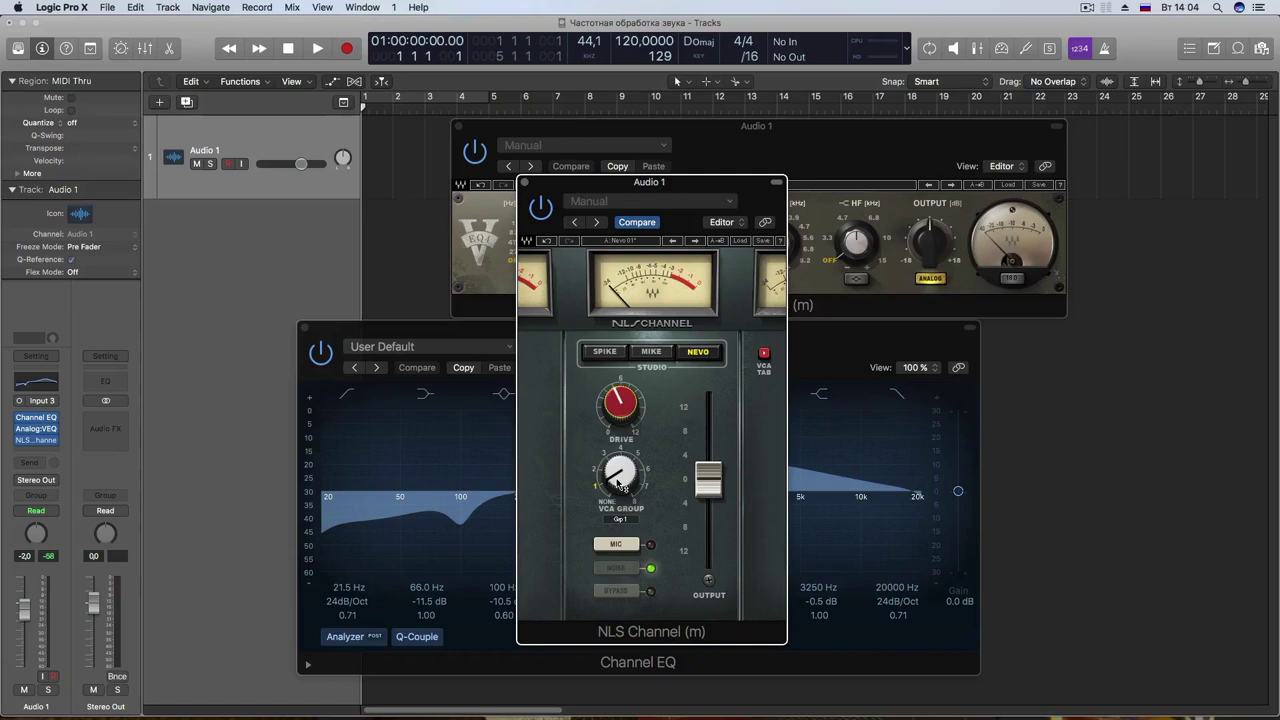
drag(639, 404, 620, 402)
drag(584, 185, 651, 178)
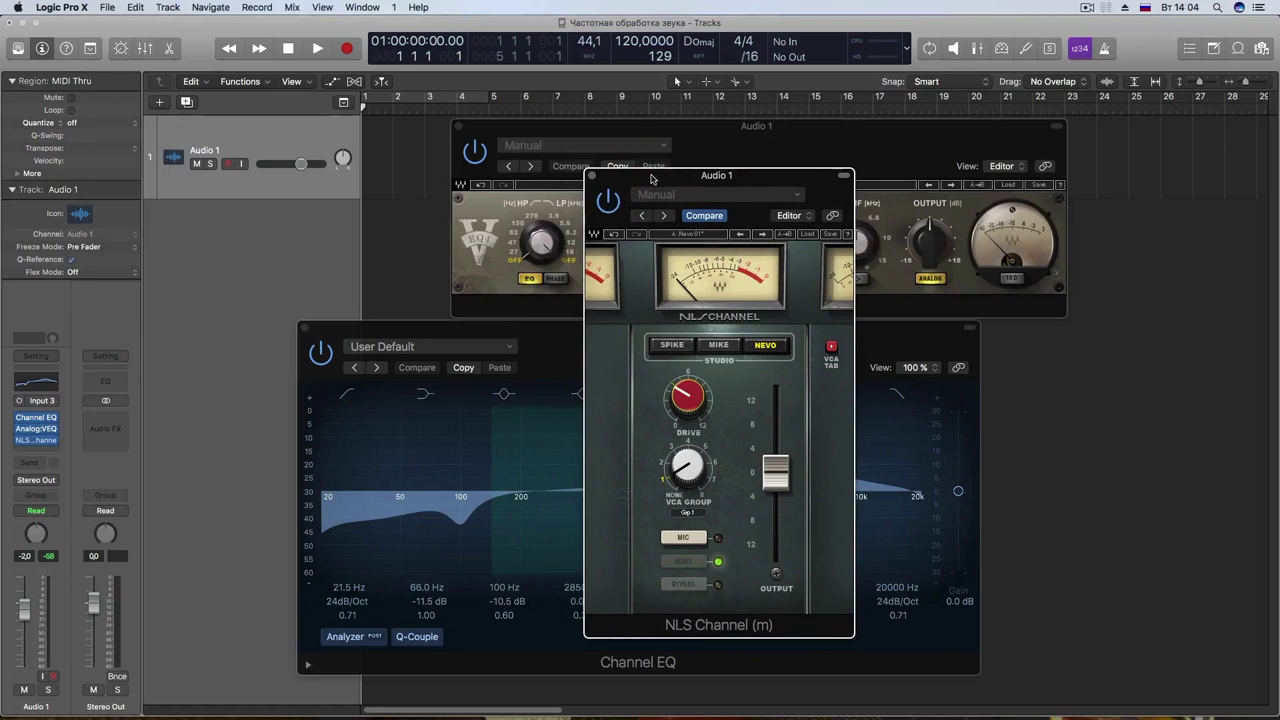
drag(609, 185, 567, 187)
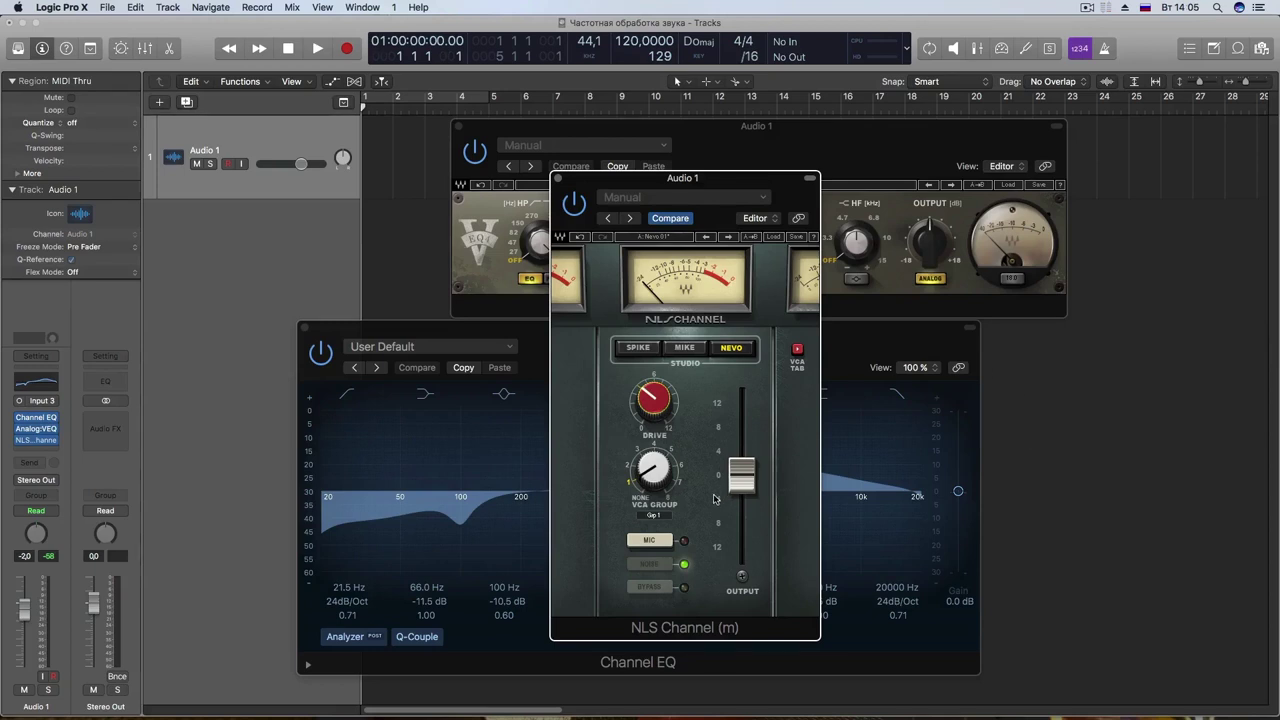
mouse_move(660, 414)
drag(660, 414, 660, 427)
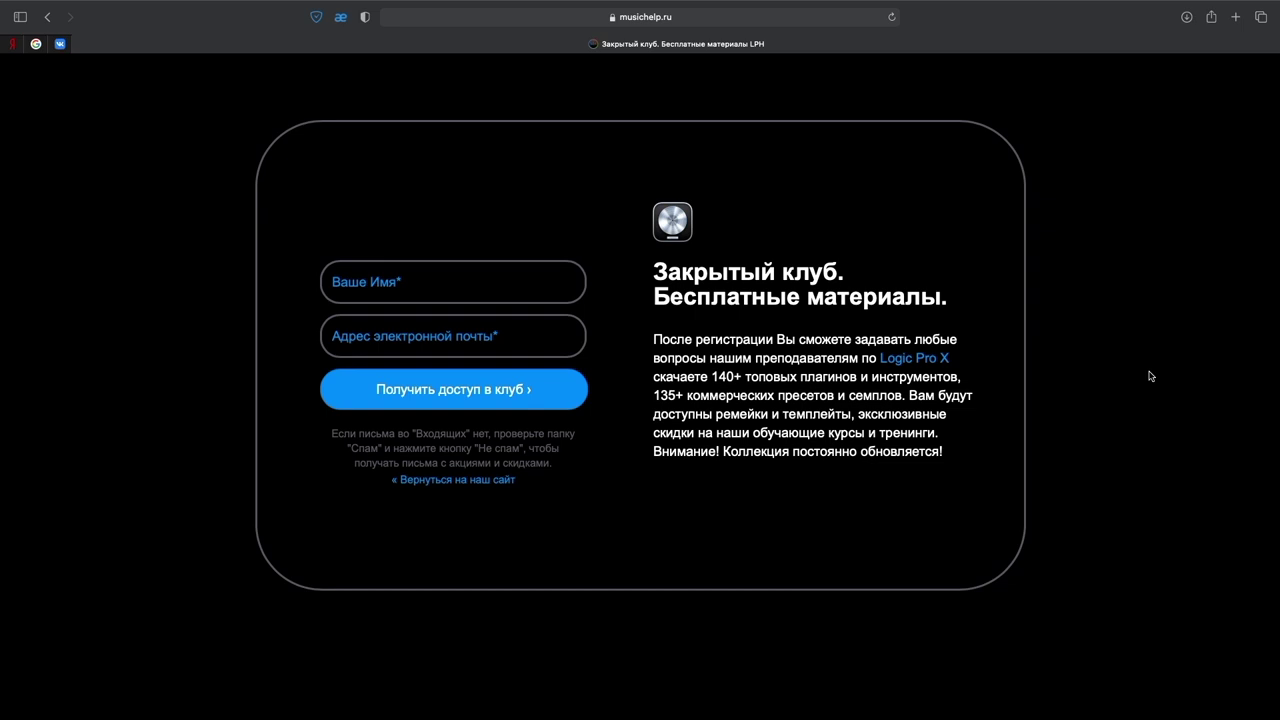
Step: Scroll to the musichelp.ru sign-up form, enter a first name and type an e-mail address
scroll(1150, 376, down, 10)
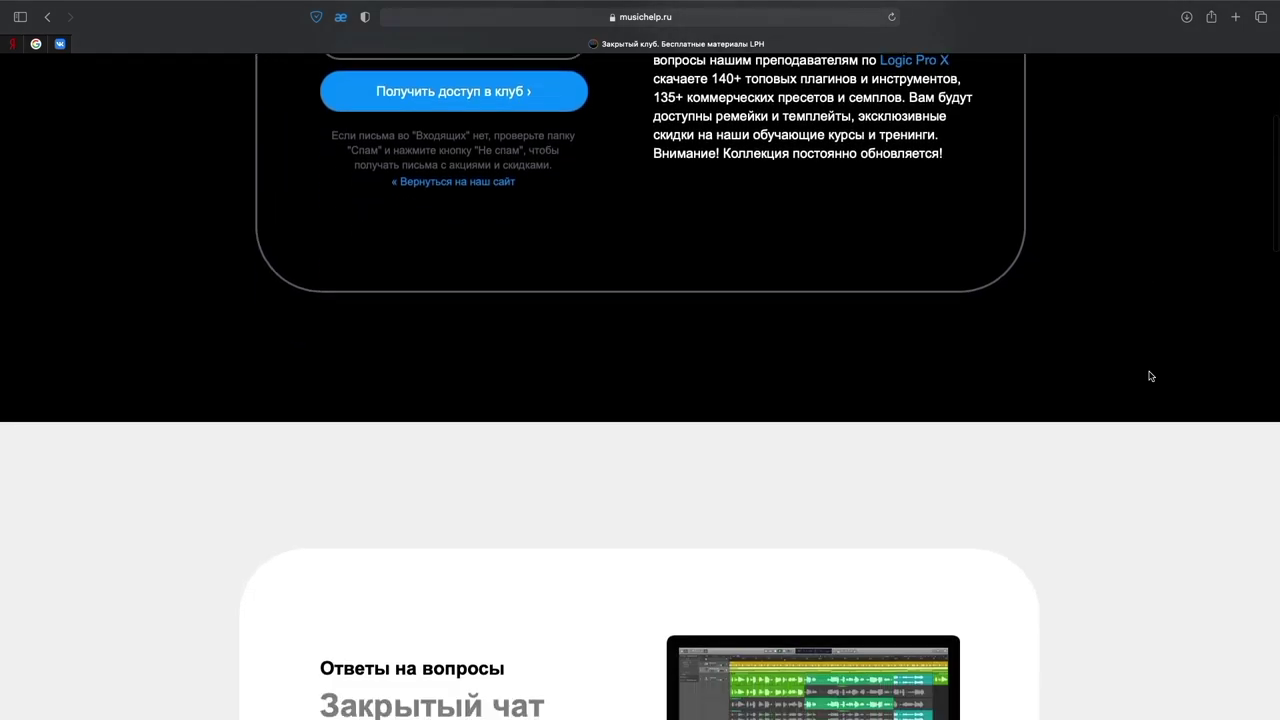
scroll(1150, 376, down, 10)
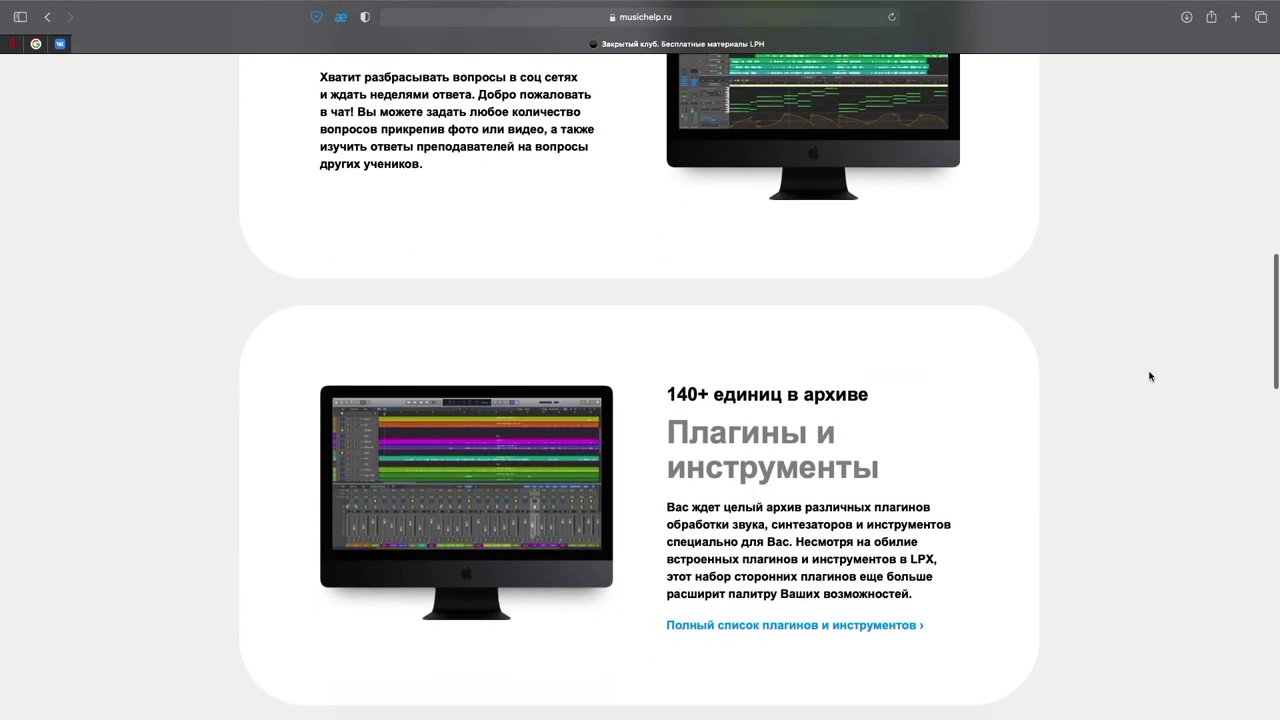
scroll(1150, 376, down, 10)
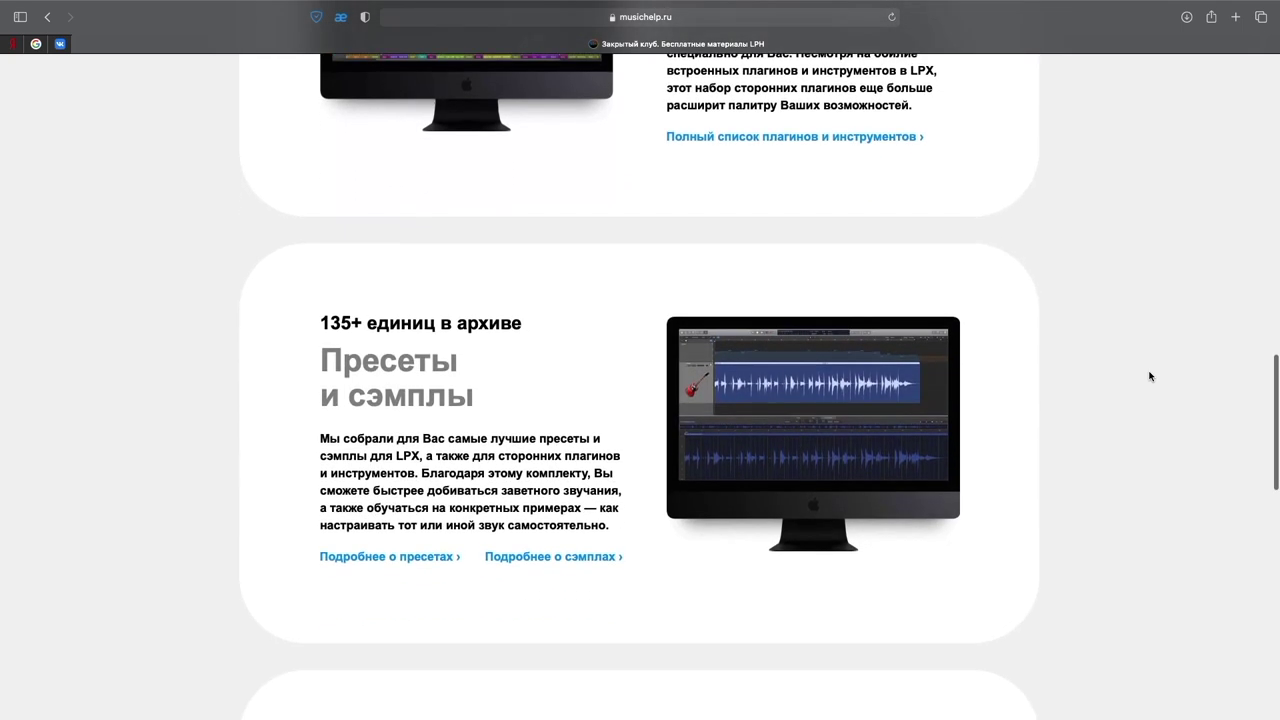
scroll(1150, 376, down, 12)
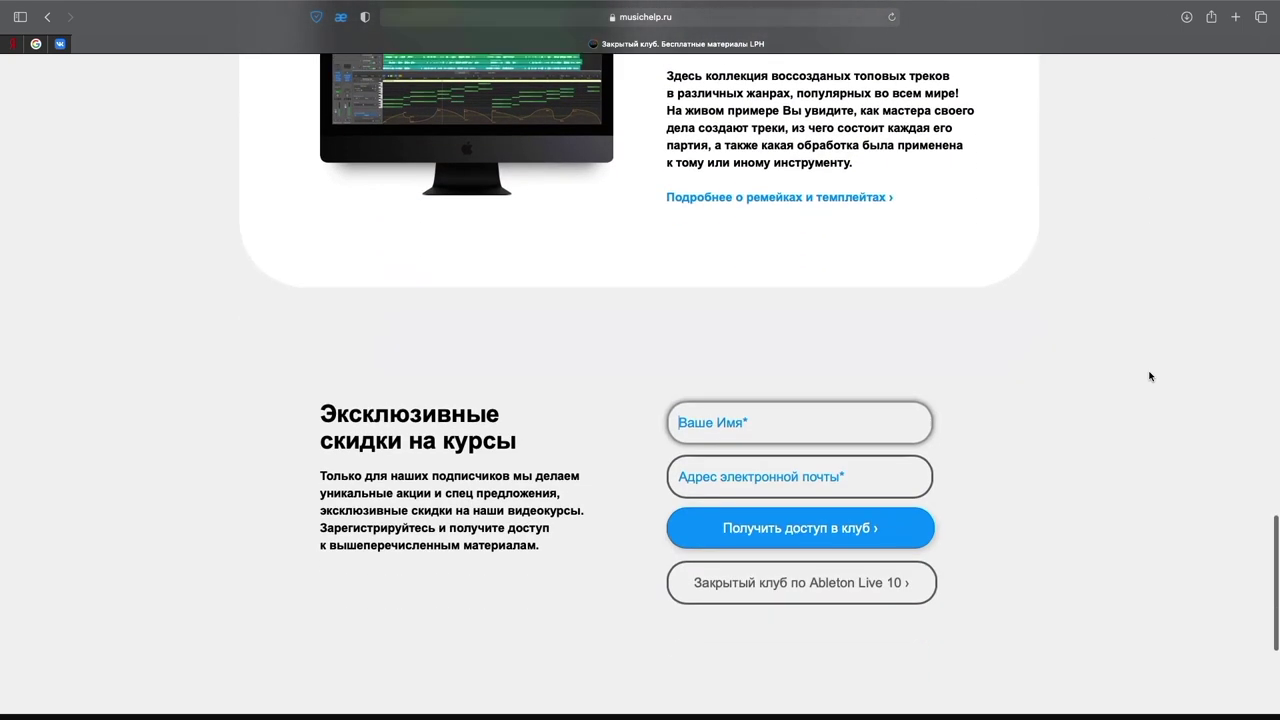
scroll(1150, 376, down, 2)
text(Dmitry)
click(716, 377)
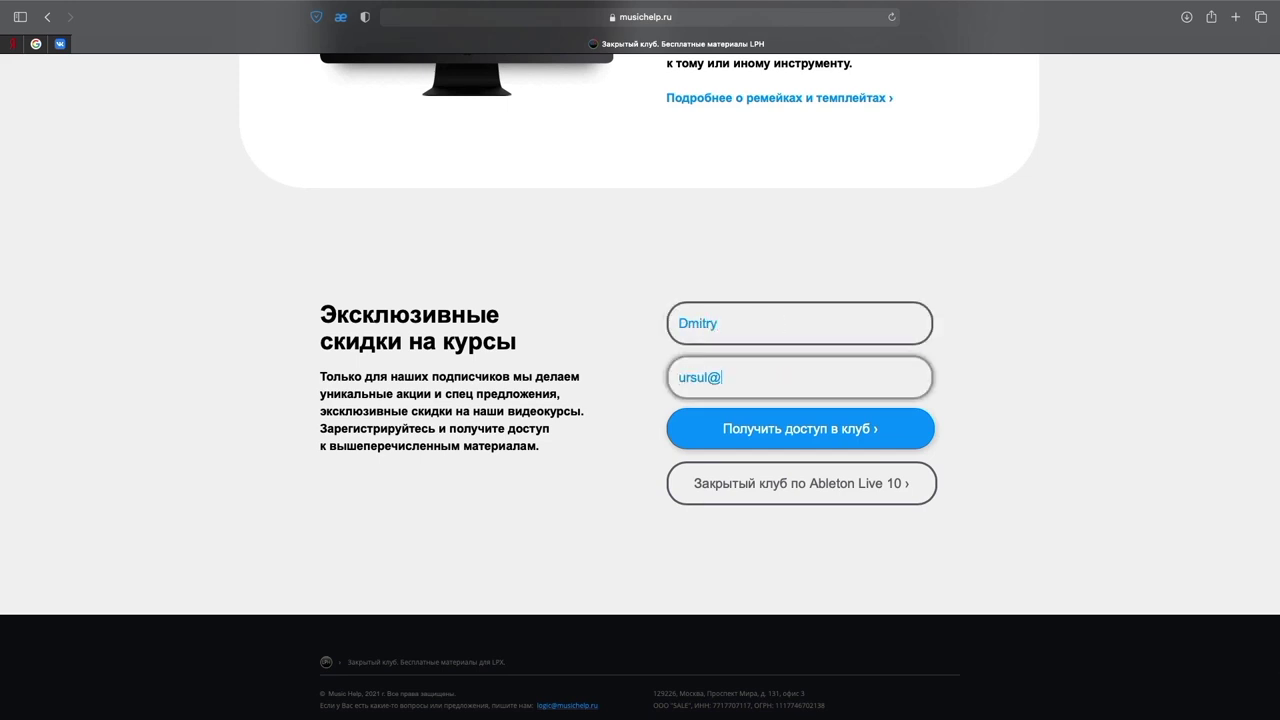
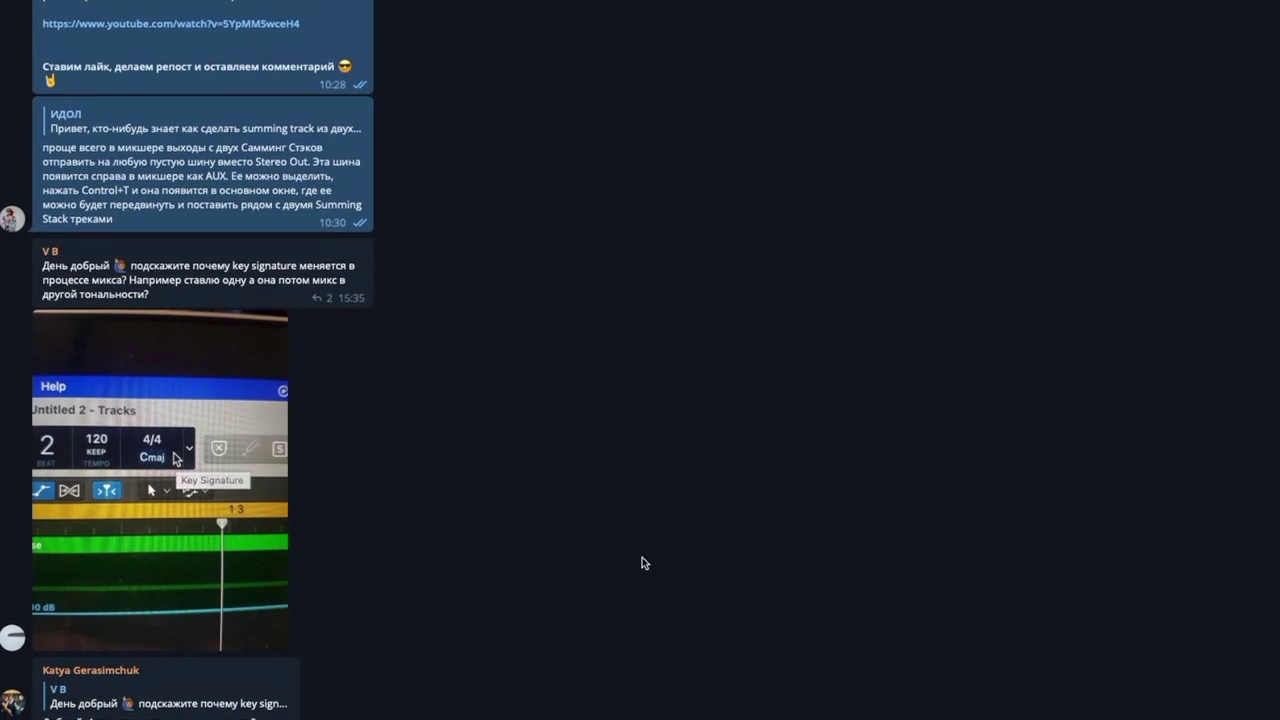
Step: Scroll down the Telegram group chat to the Music Help post about time signatures
scroll(642, 560, down, 10)
scroll(642, 557, down, 10)
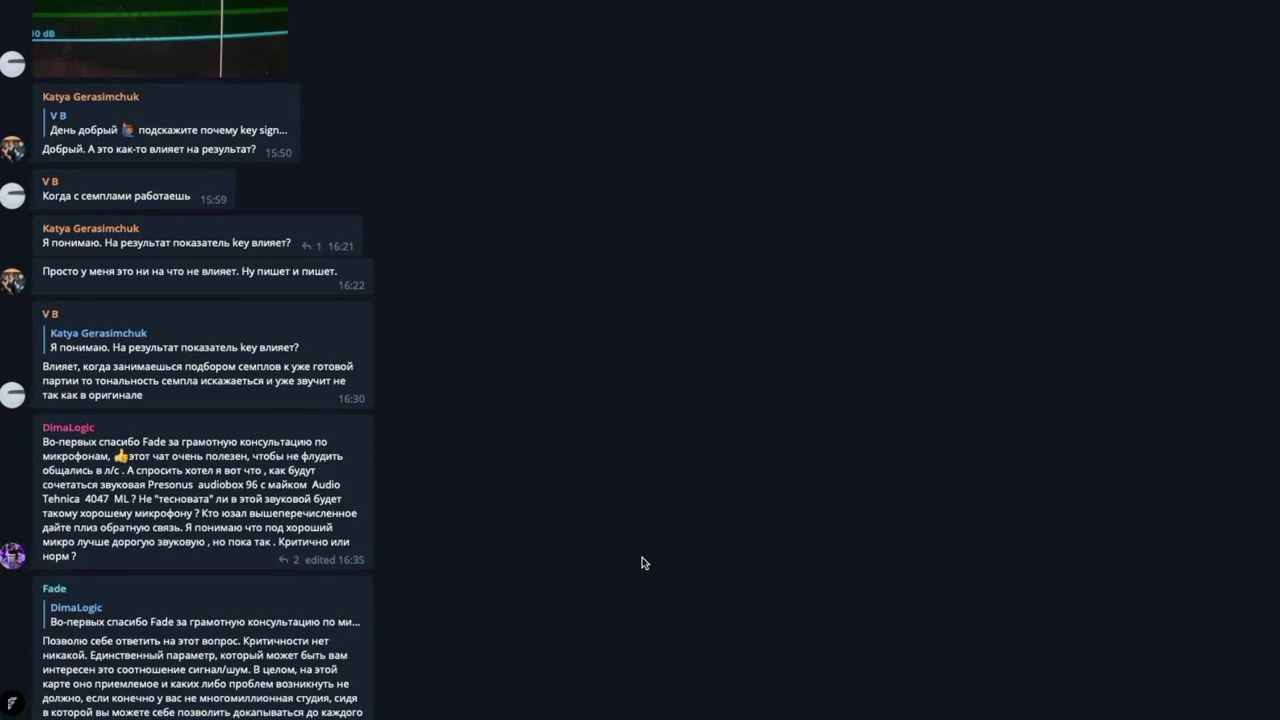
scroll(642, 557, down, 12)
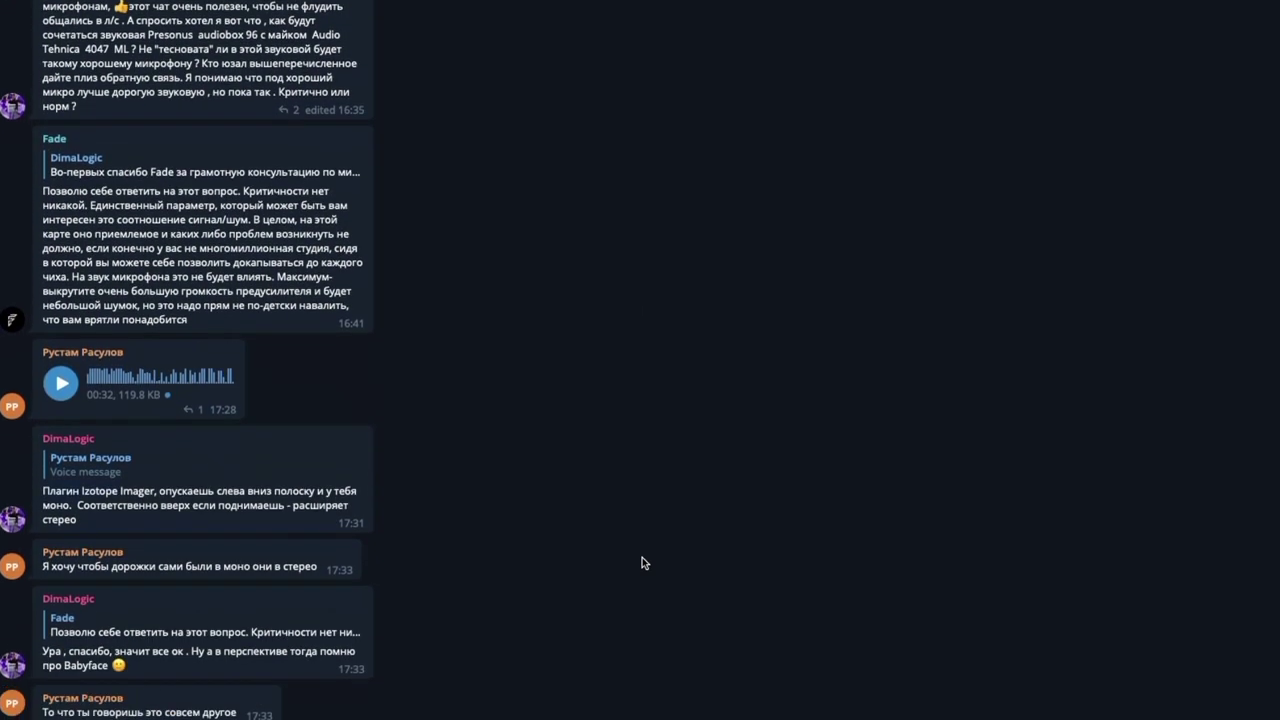
scroll(642, 557, down, 15)
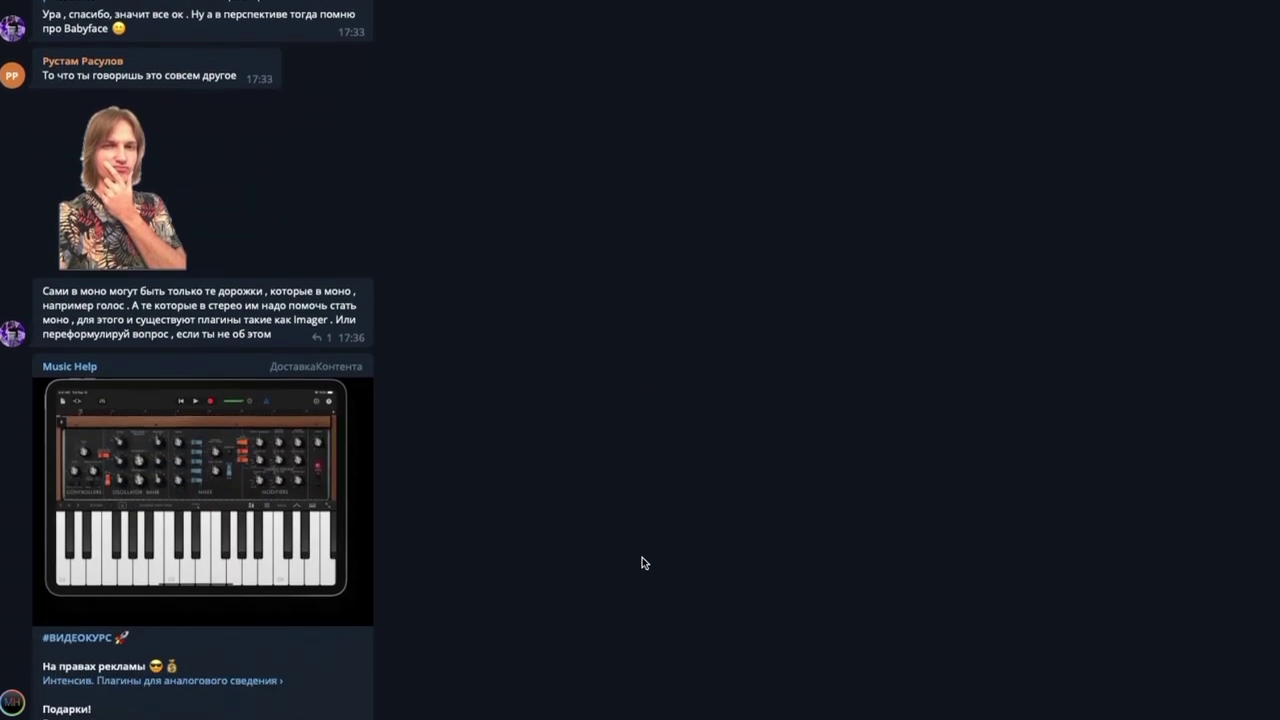
scroll(642, 562, down, 17)
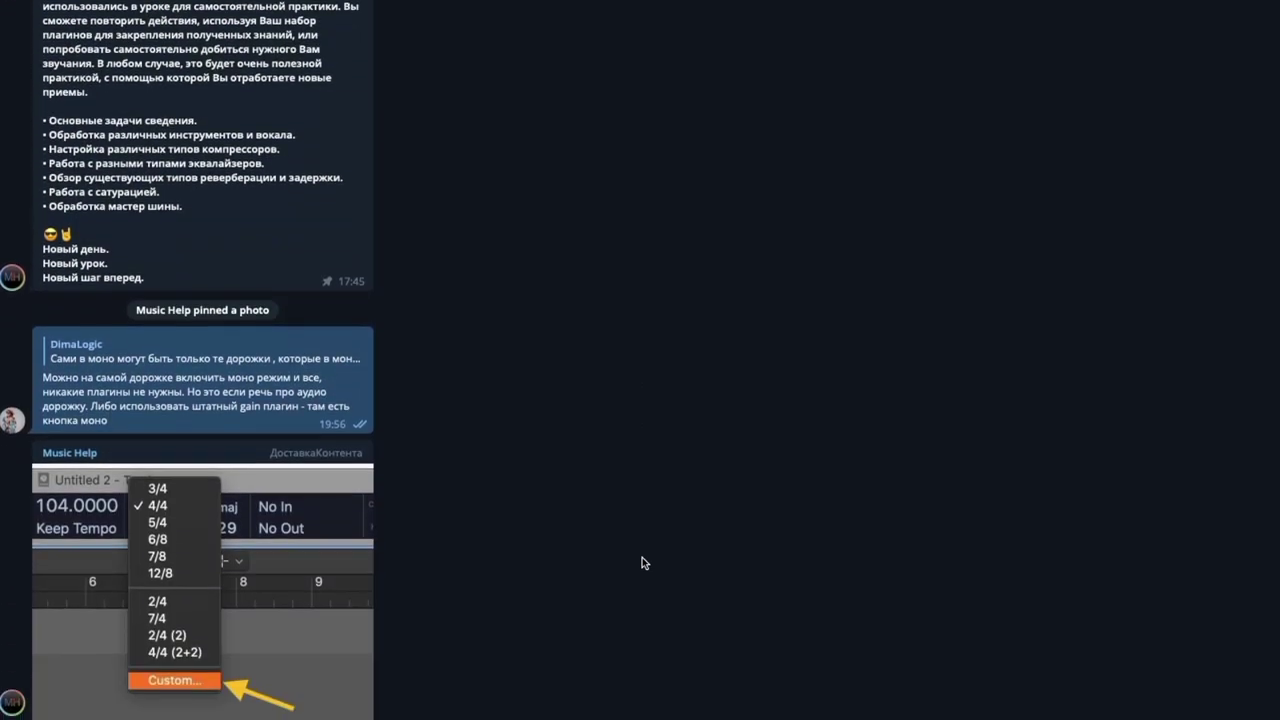
scroll(642, 562, down, 8)
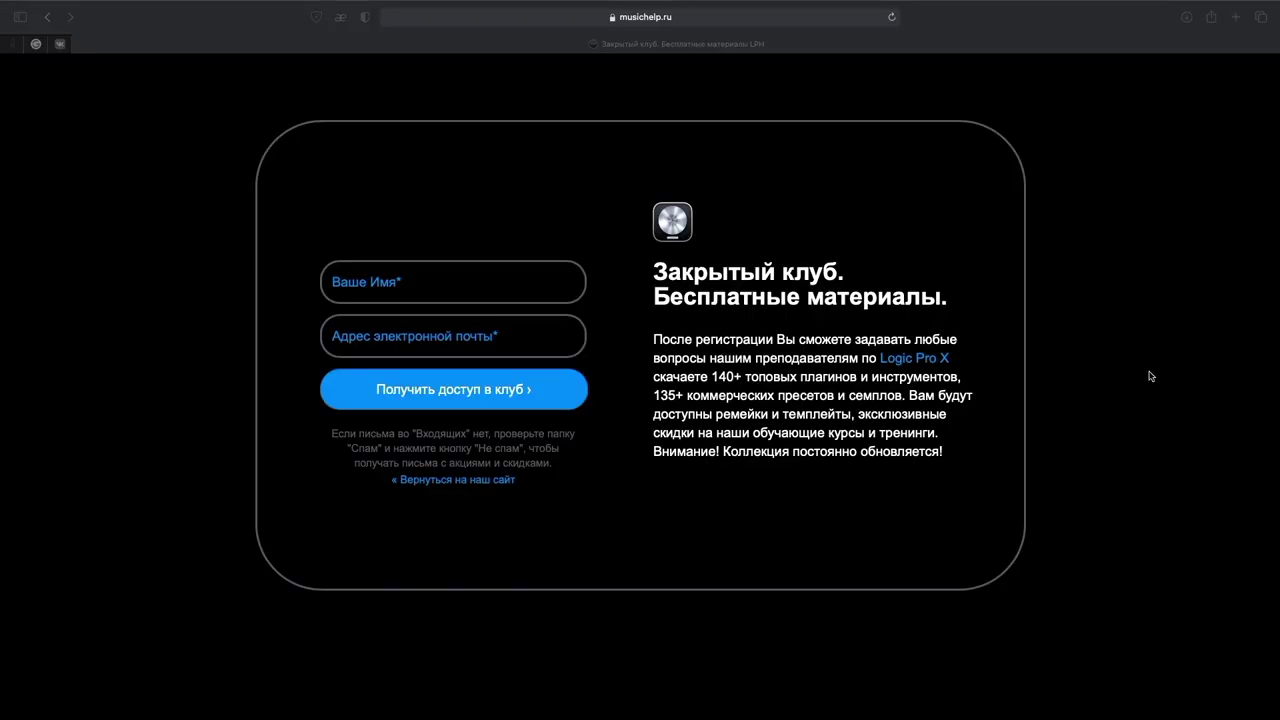
Step: Activate the Safari club signup page, then nudge the NLS Channel drive slightly higher in Logic
click(1150, 377)
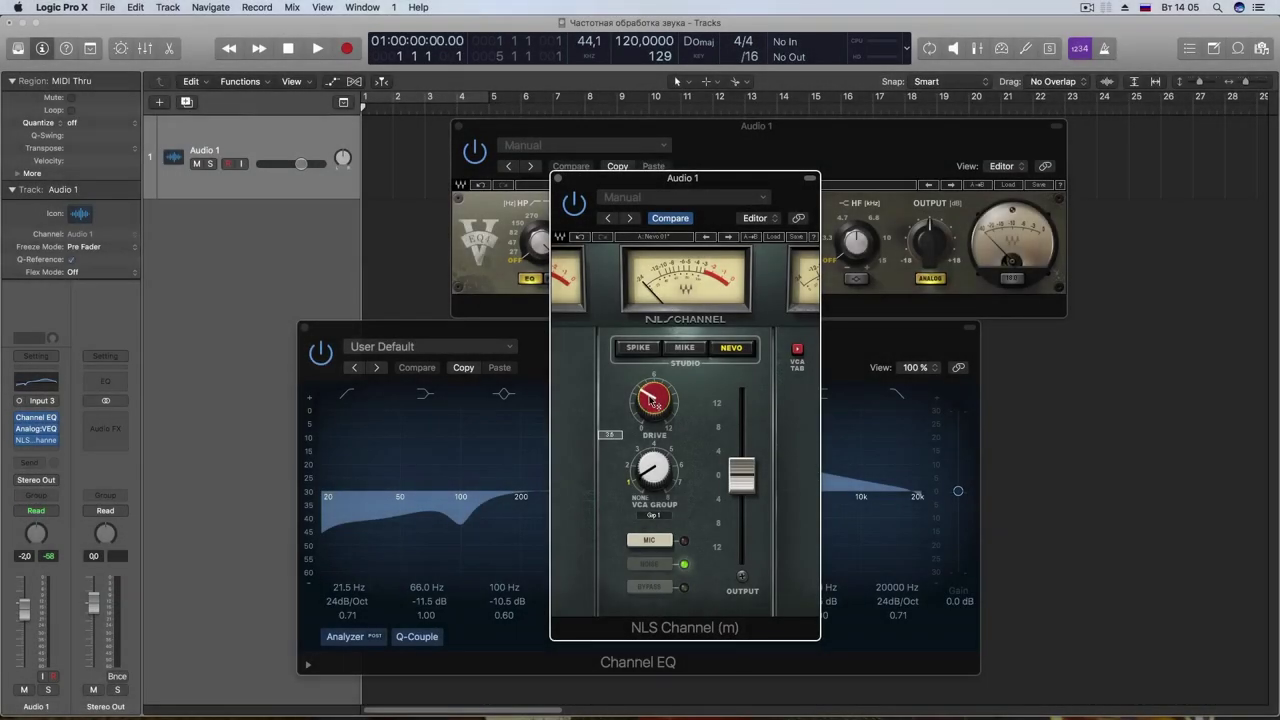
drag(652, 401, 646, 396)
Step: Flatten the Channel EQ's upper-mid boost to 0 dB and enable a high cut at 13600 Hz
drag(708, 205, 660, 190)
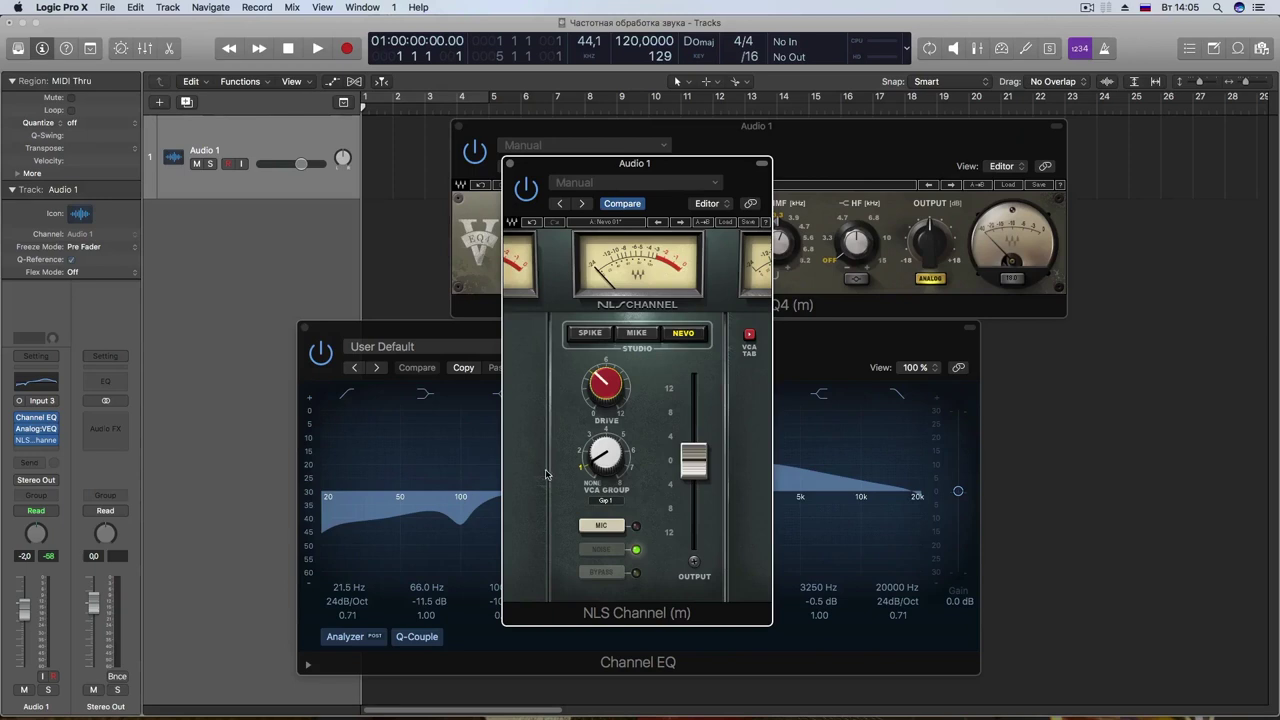
click(864, 335)
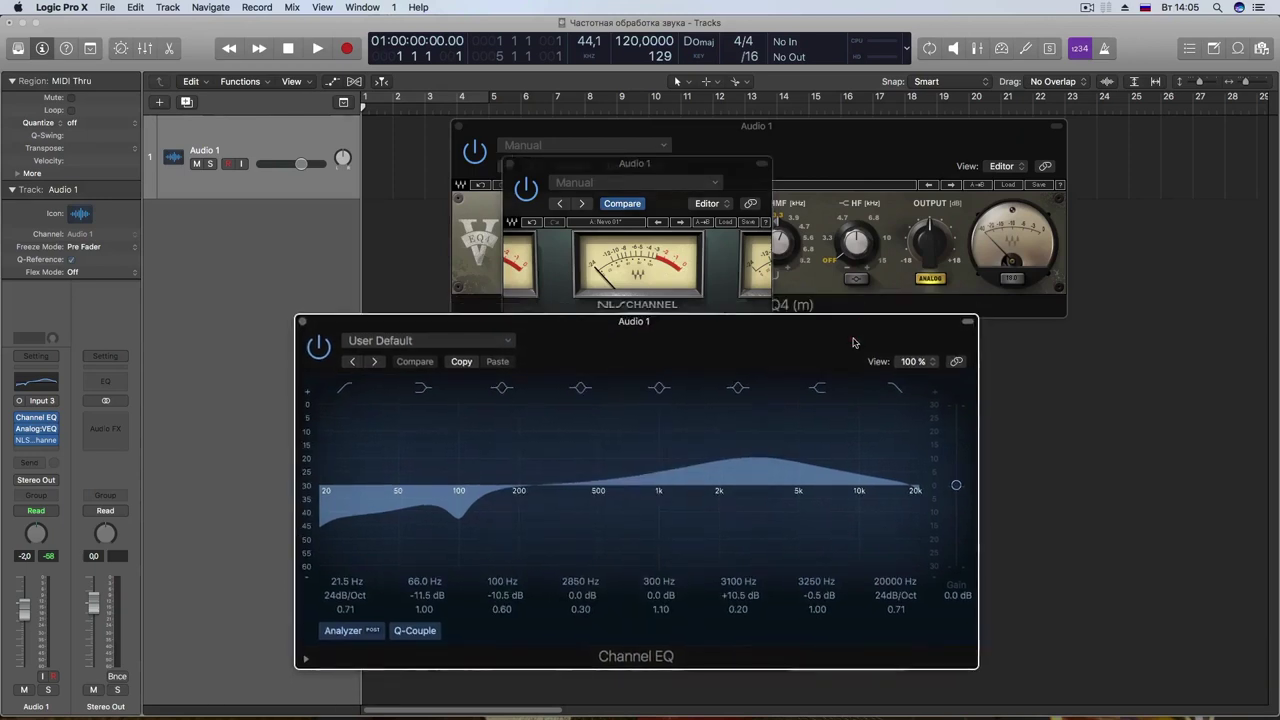
drag(766, 449, 783, 449)
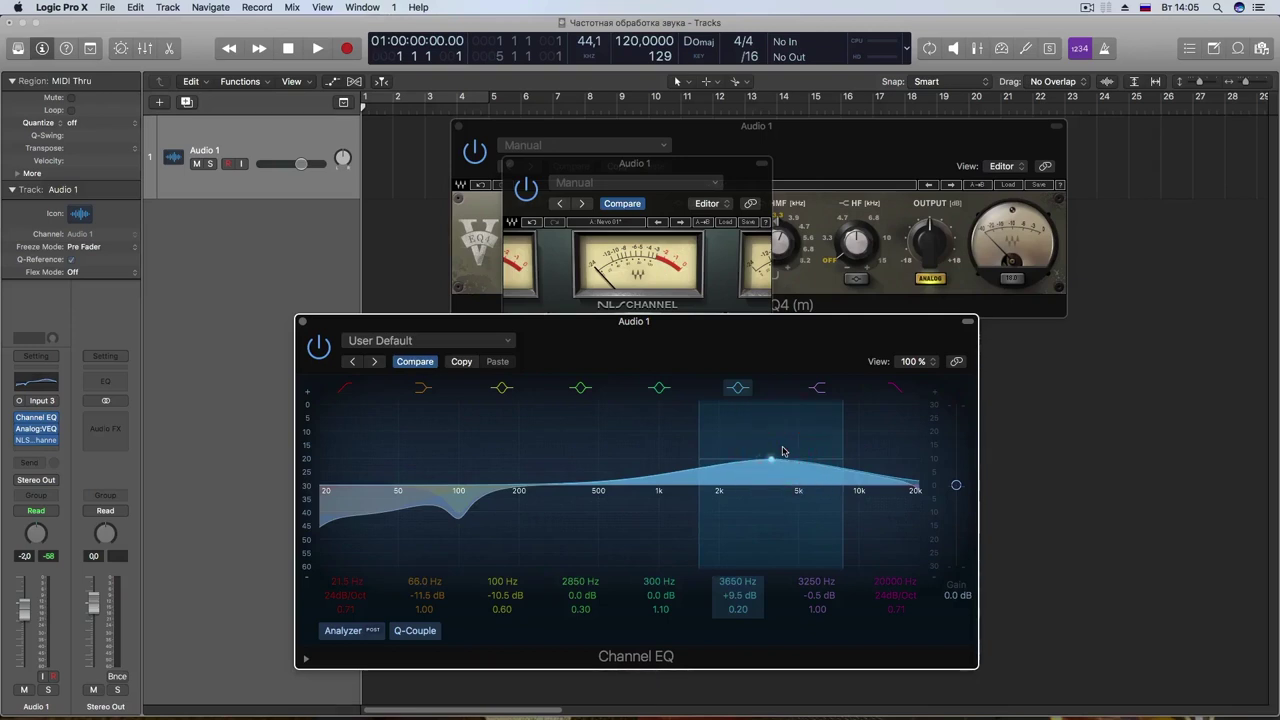
drag(700, 321, 681, 310)
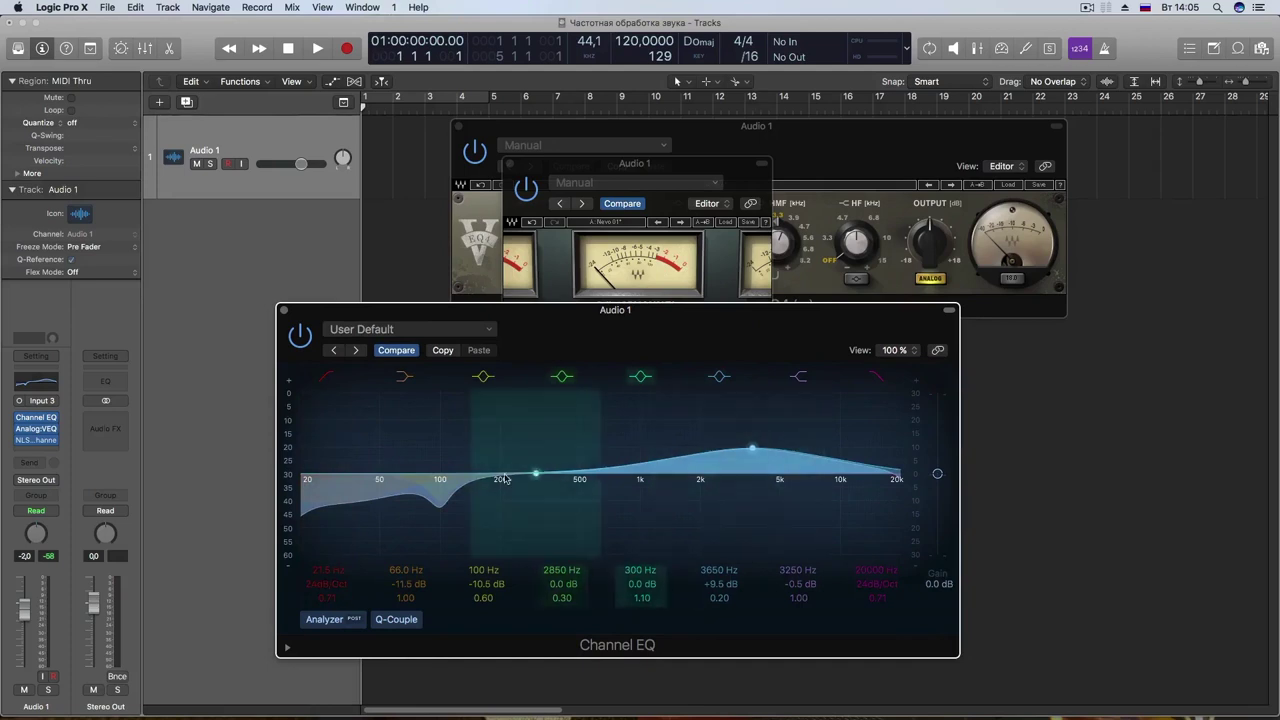
drag(752, 450, 746, 494)
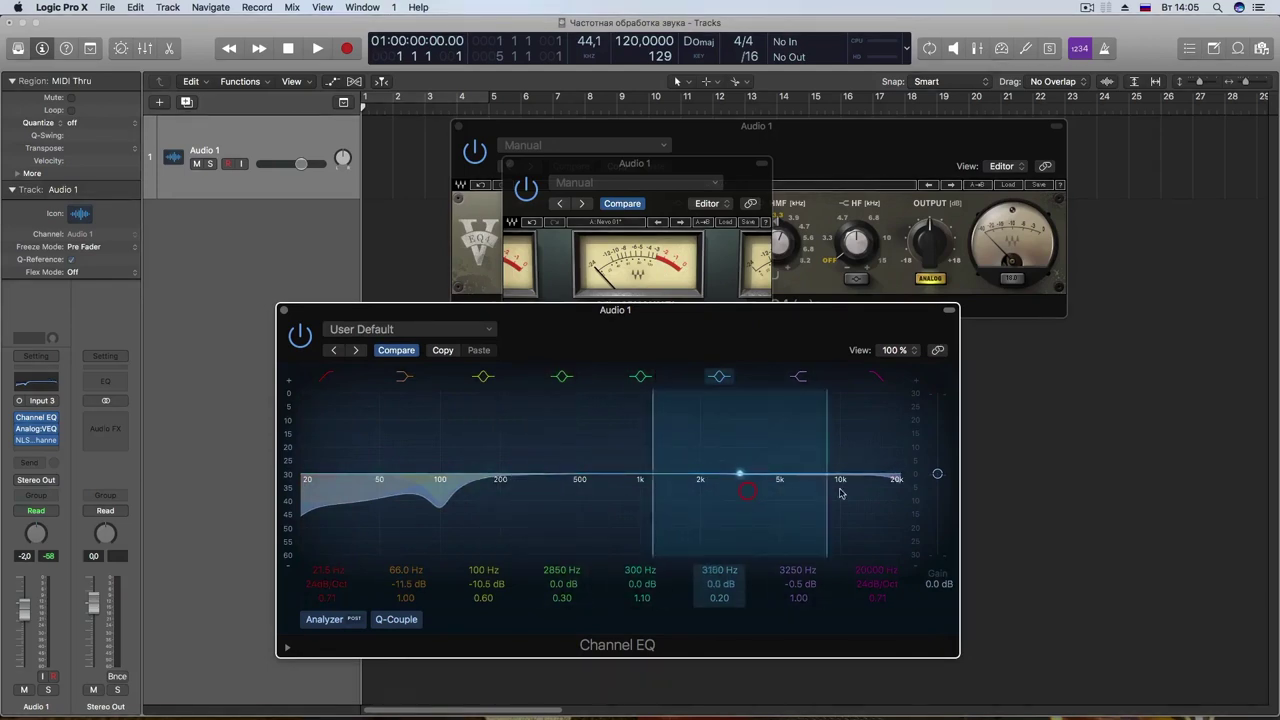
drag(871, 486, 851, 491)
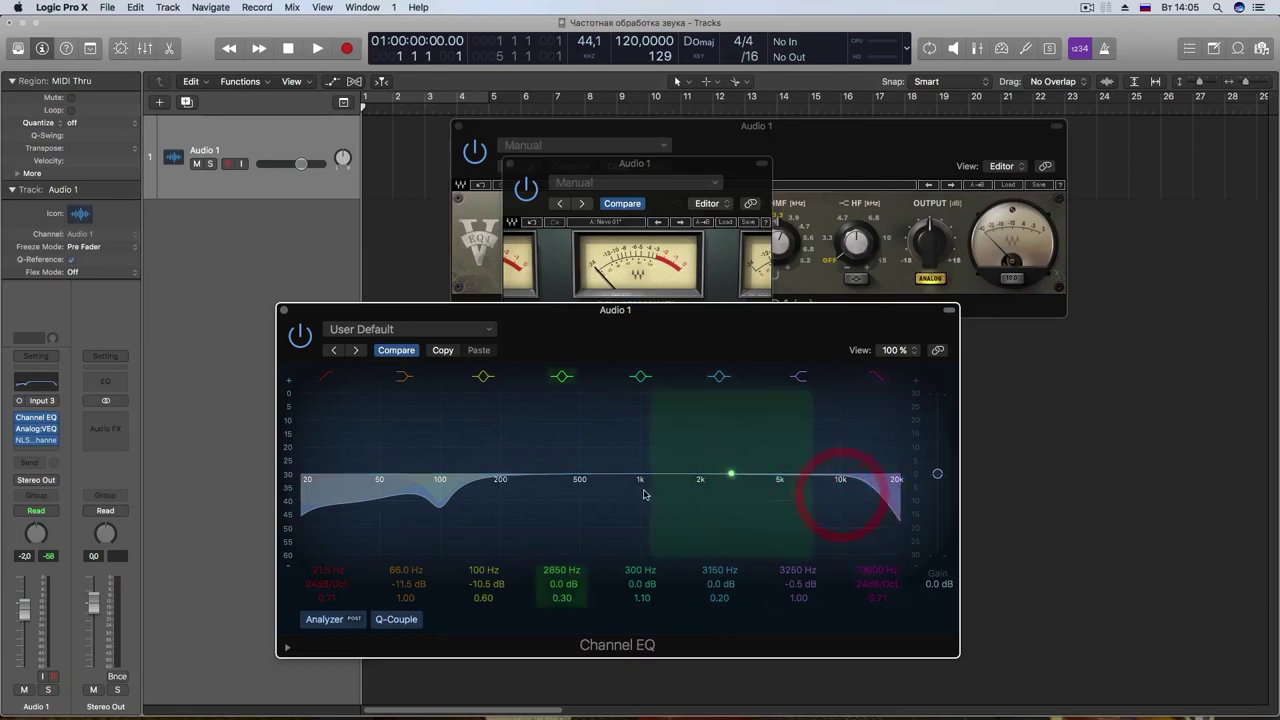
click(672, 158)
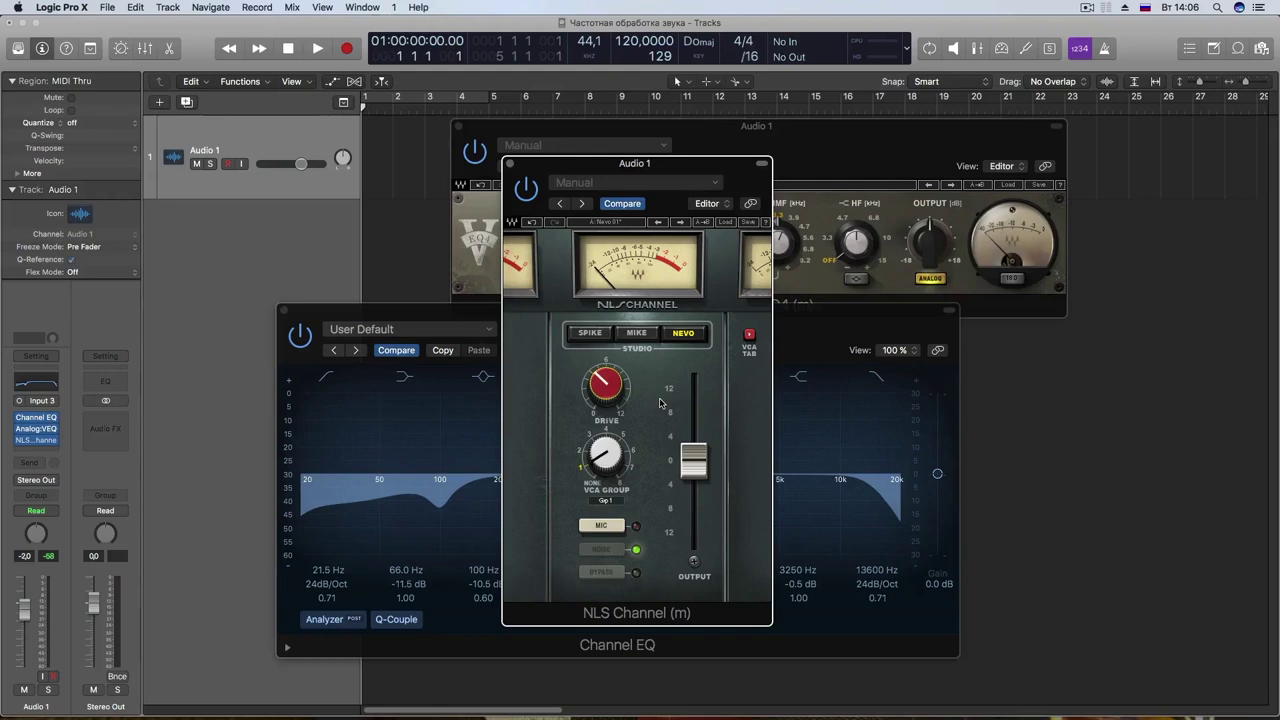
Step: Close the Analog:VEQ4 and NLS Channel windows, then move the Channel EQ window up and right
mouse_move(800, 155)
mouse_down()
mouse_move(653, 179)
mouse_move(632, 220)
mouse_up()
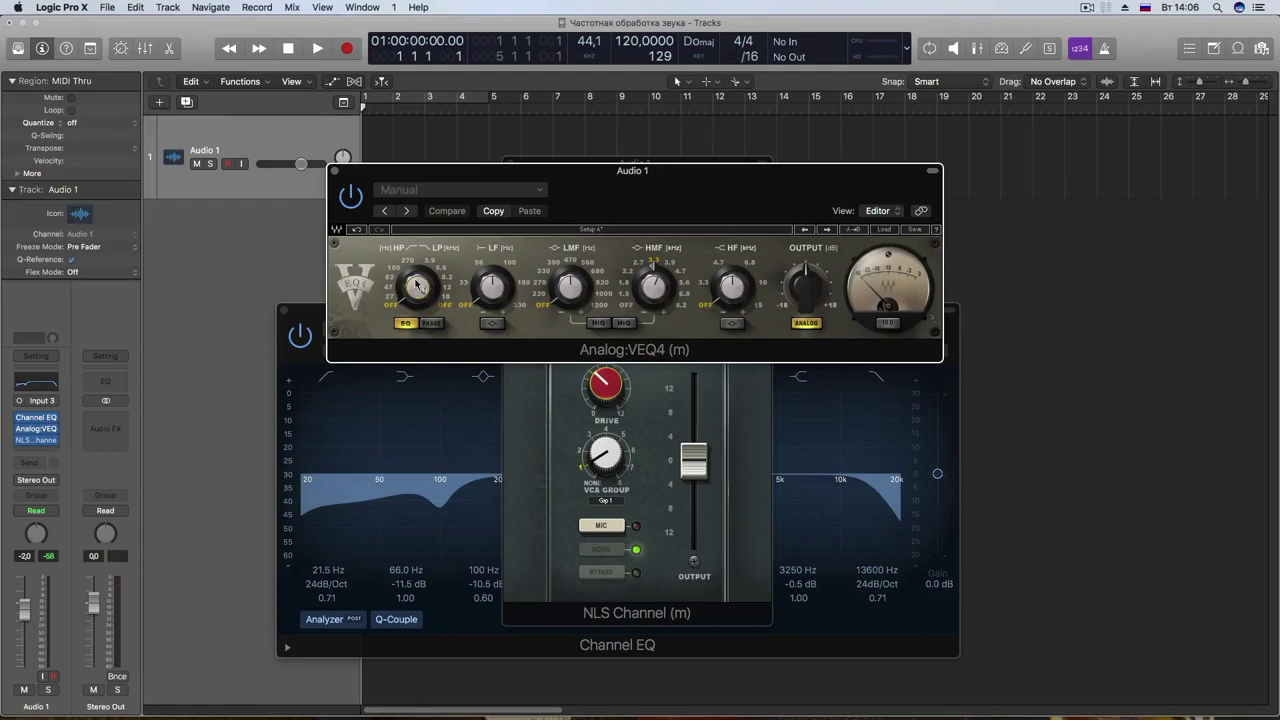
drag(588, 187, 747, 185)
click(493, 169)
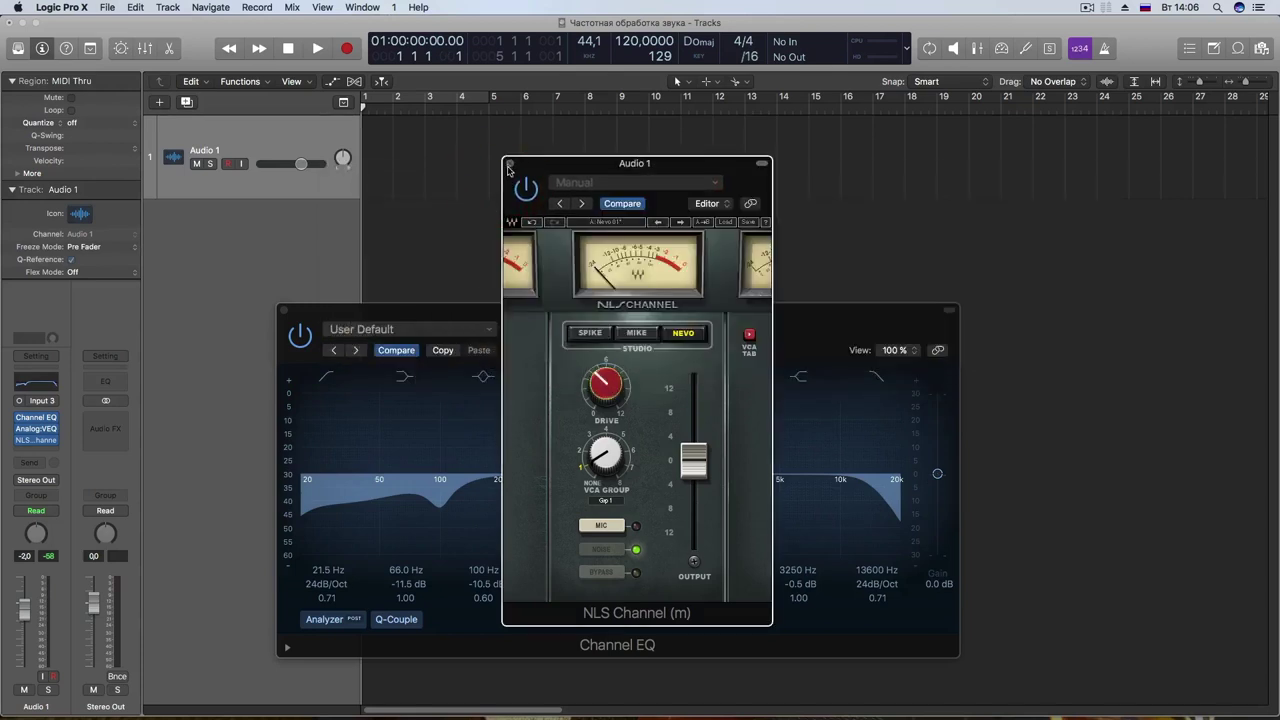
click(509, 166)
drag(472, 309, 619, 243)
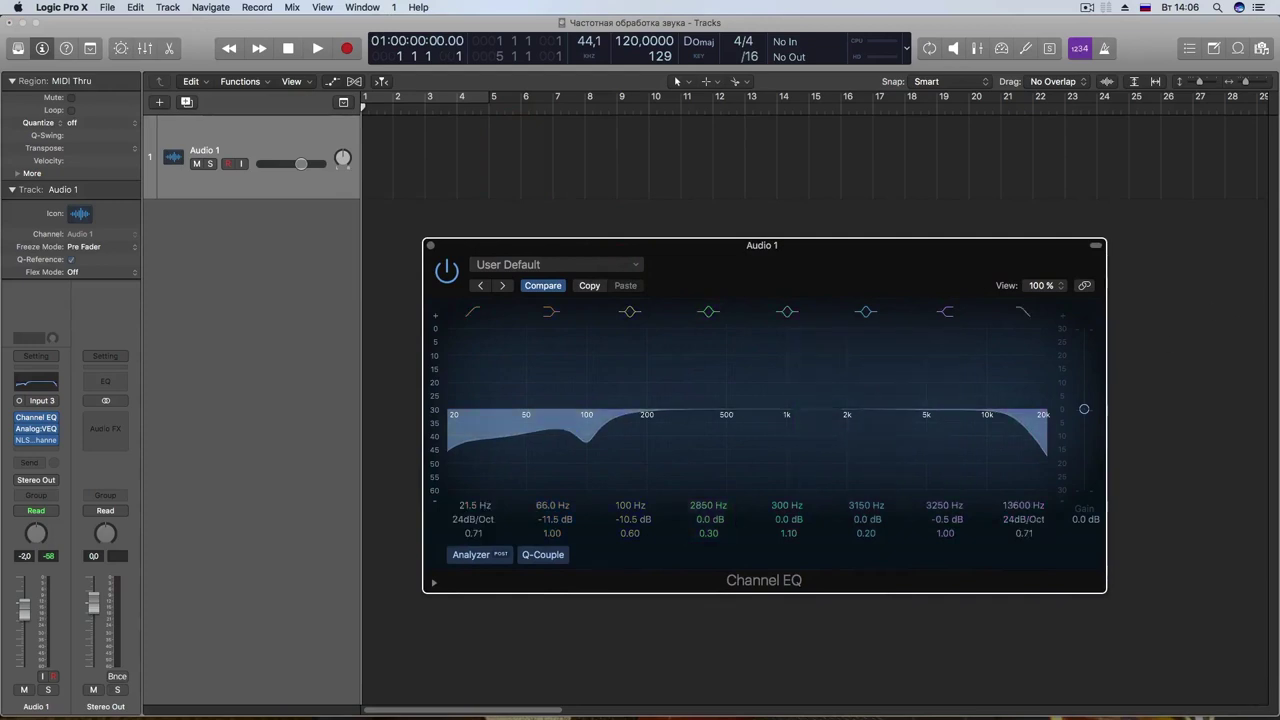
Step: Position the Span_ton_oberton.png spectrum image window above the Channel EQ
drag(647, 331, 562, 155)
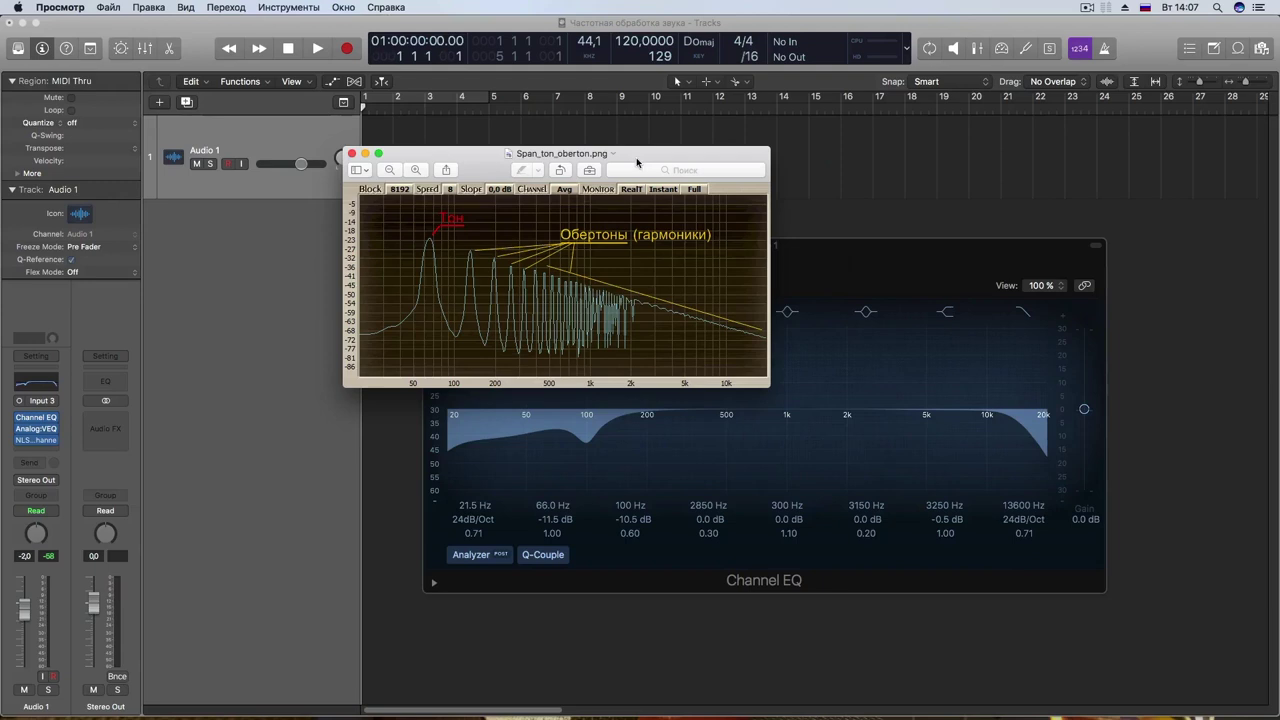
Step: Arrange the spectrum image beside the Channel EQ and raise the 66 Hz dip to 0 dB
drag(636, 160, 651, 155)
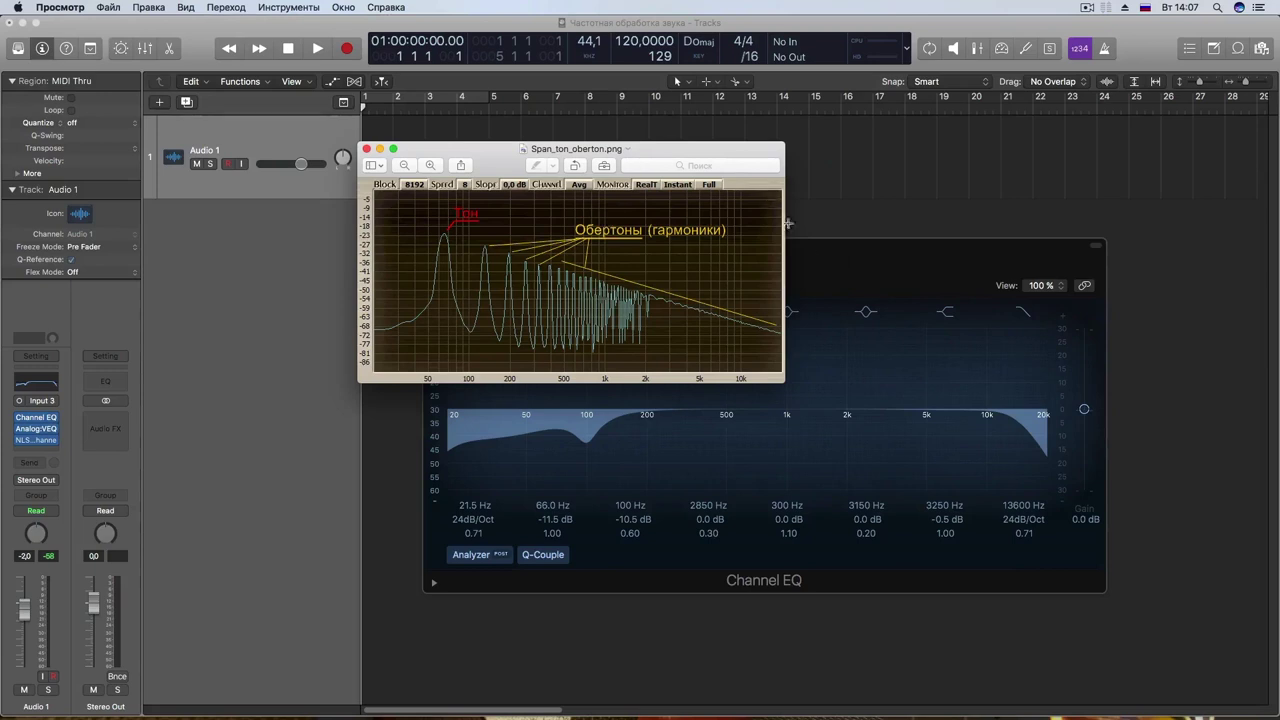
click(812, 250)
drag(816, 257, 768, 316)
drag(668, 150, 840, 75)
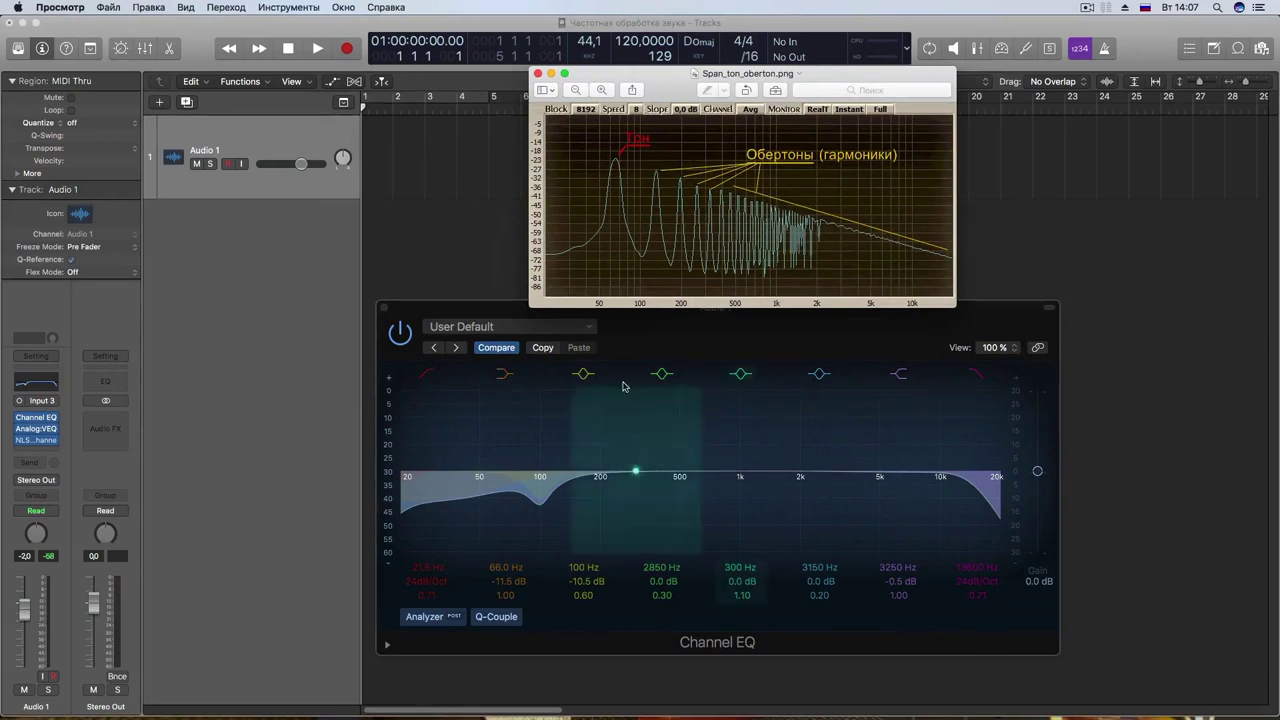
click(622, 318)
drag(491, 512, 547, 476)
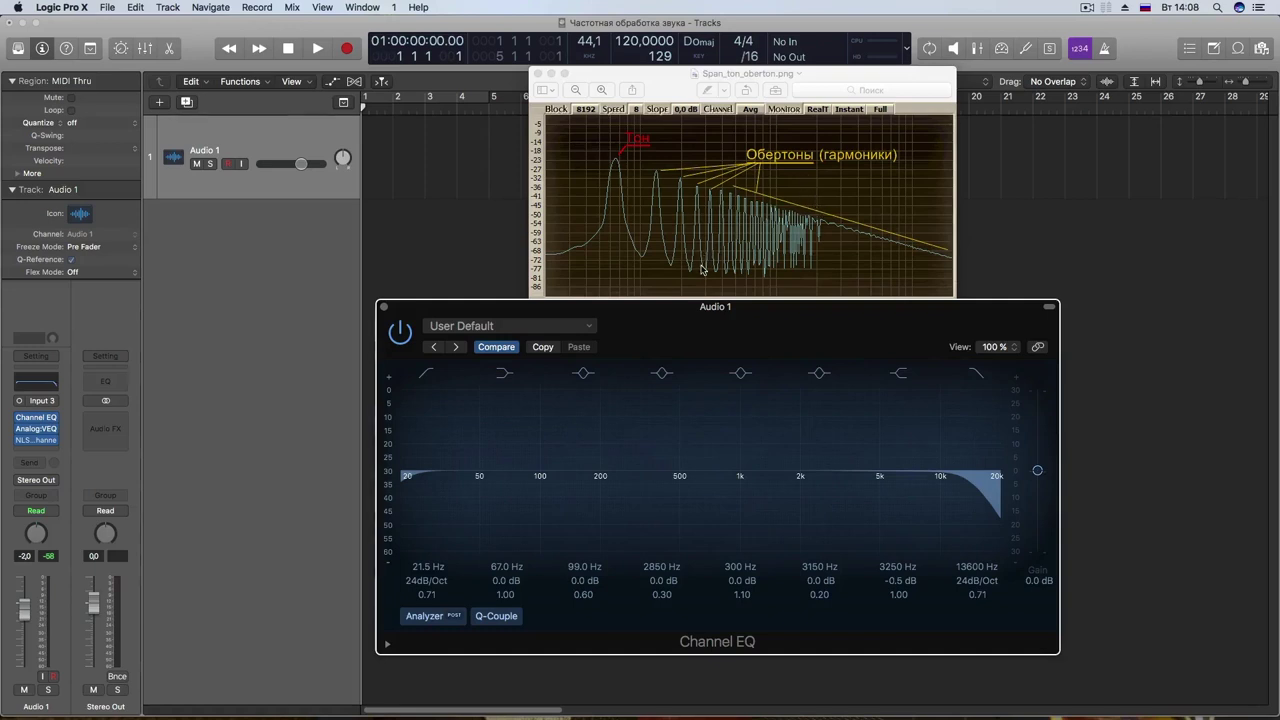
Step: Move the 300 Hz band to 490 Hz at 0 dB and uncover the spectrum image
drag(672, 306, 668, 274)
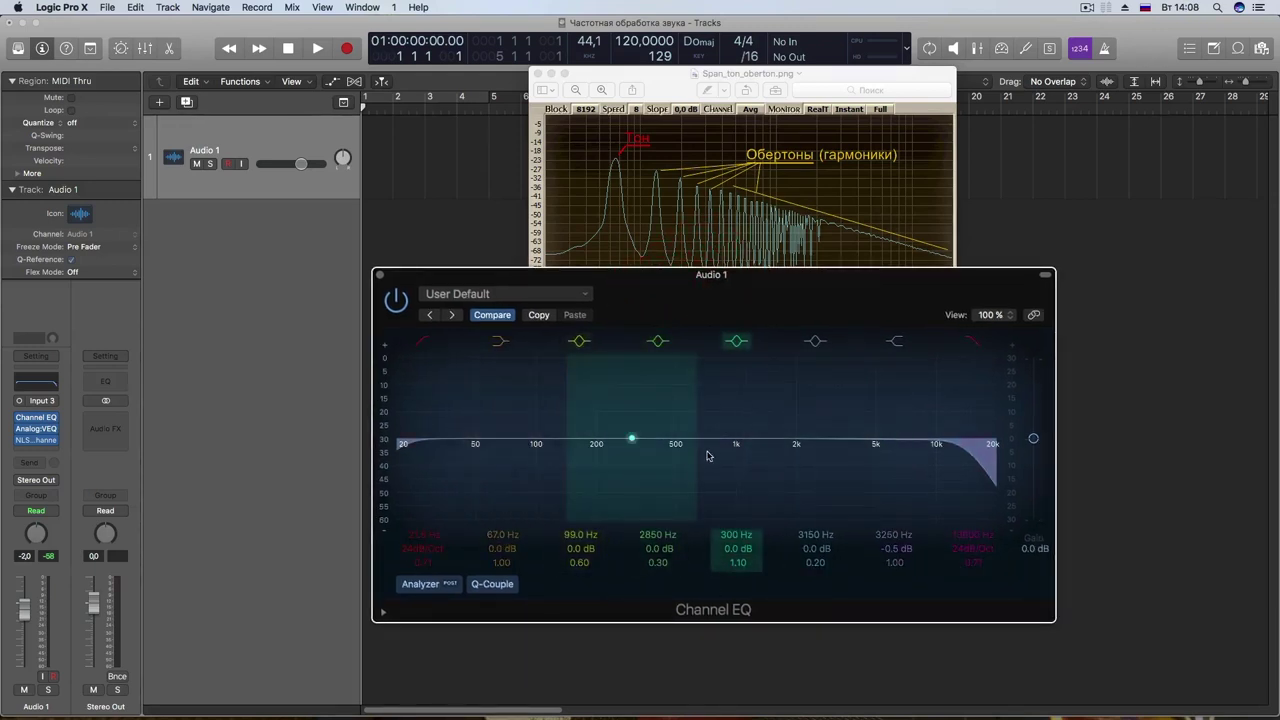
drag(685, 458, 734, 457)
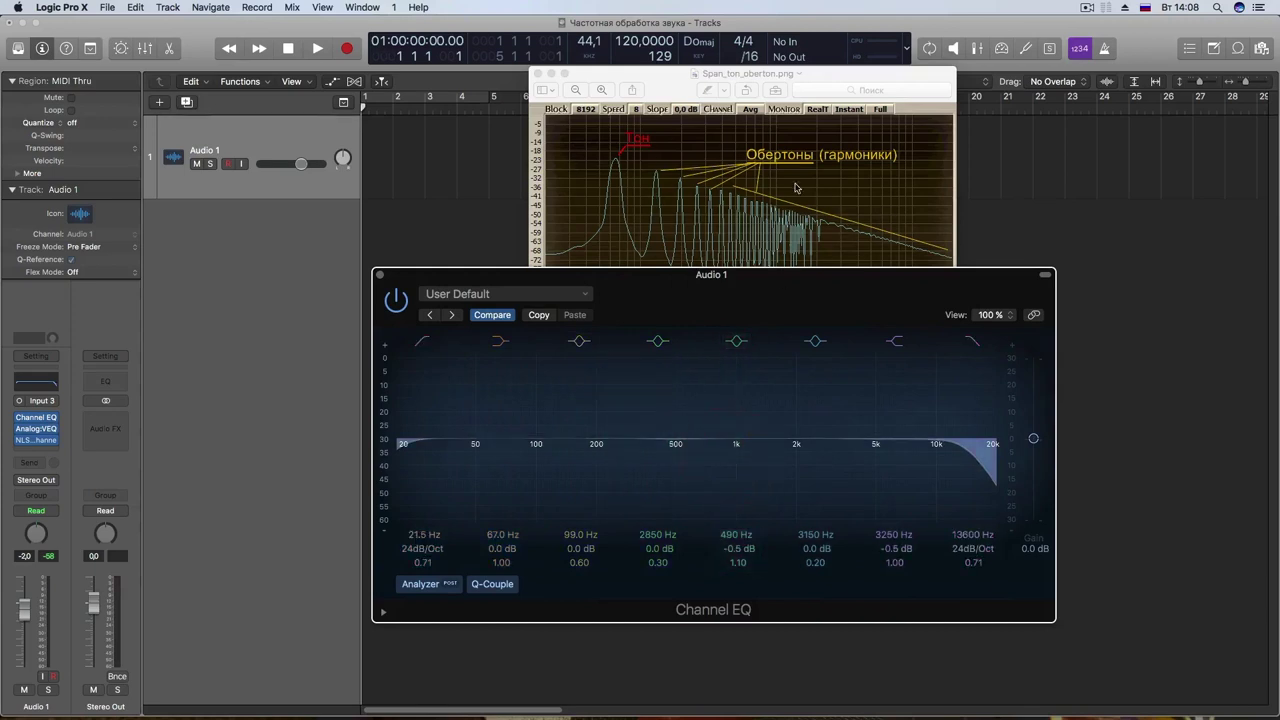
drag(685, 316, 691, 322)
drag(674, 459, 674, 456)
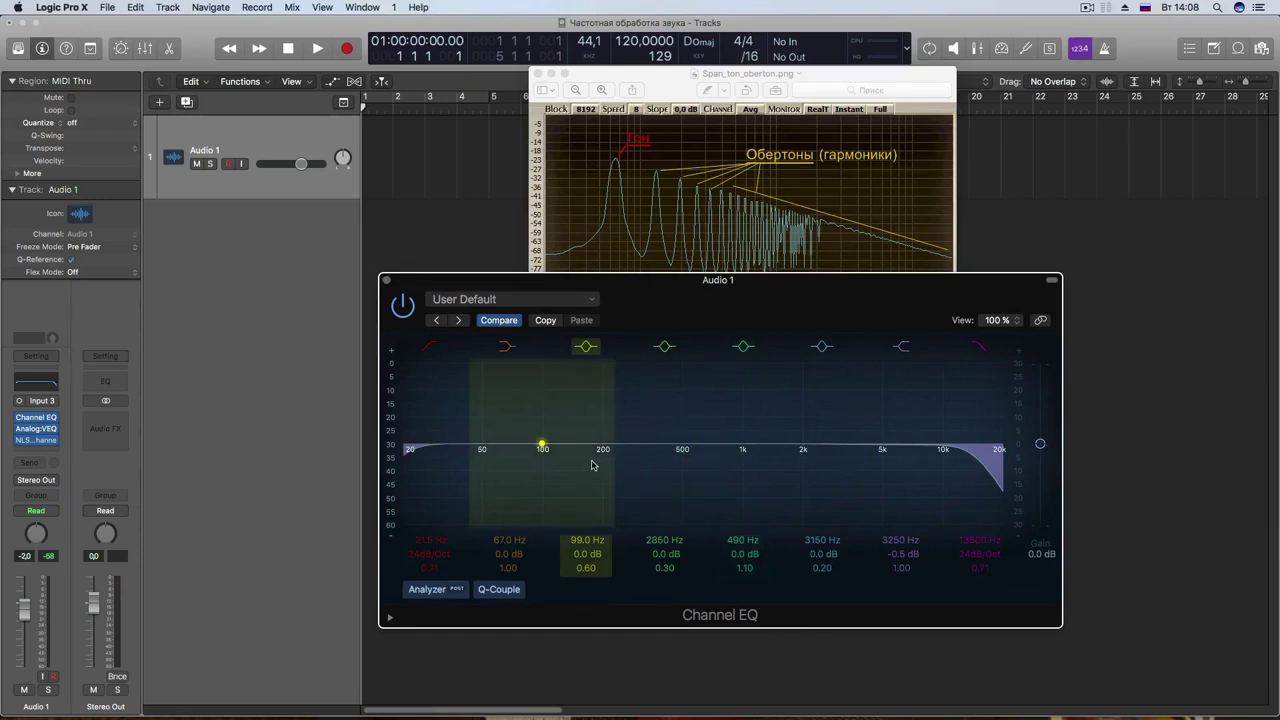
drag(720, 292, 711, 416)
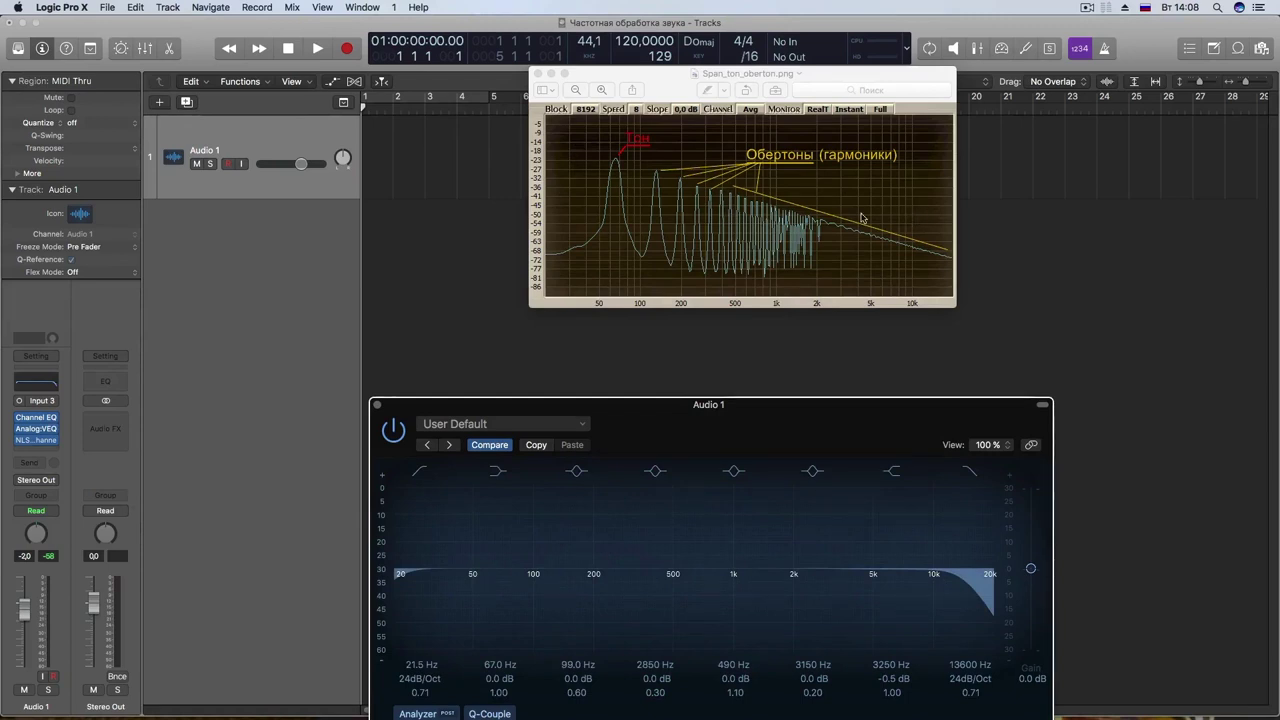
Step: Insert Ozone 7 Exciter from Audio Units > Saturation into Audio 1's next insert slot
click(42, 453)
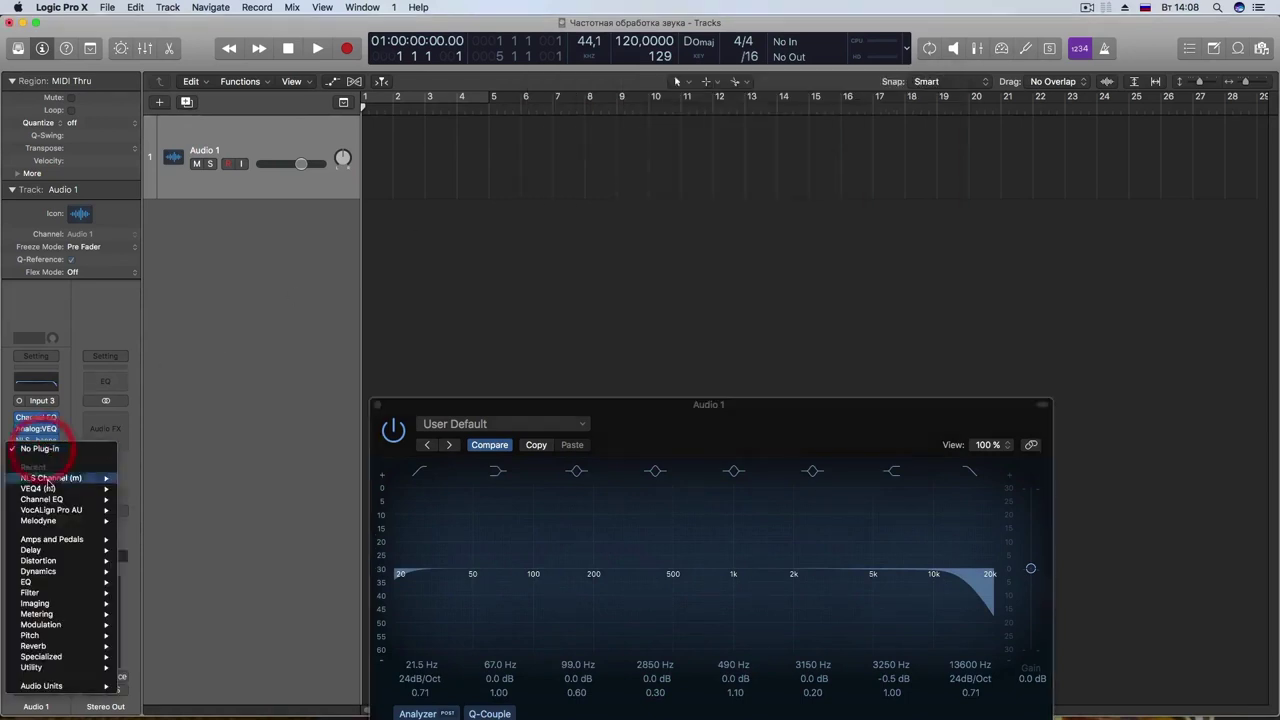
mouse_move(50, 686)
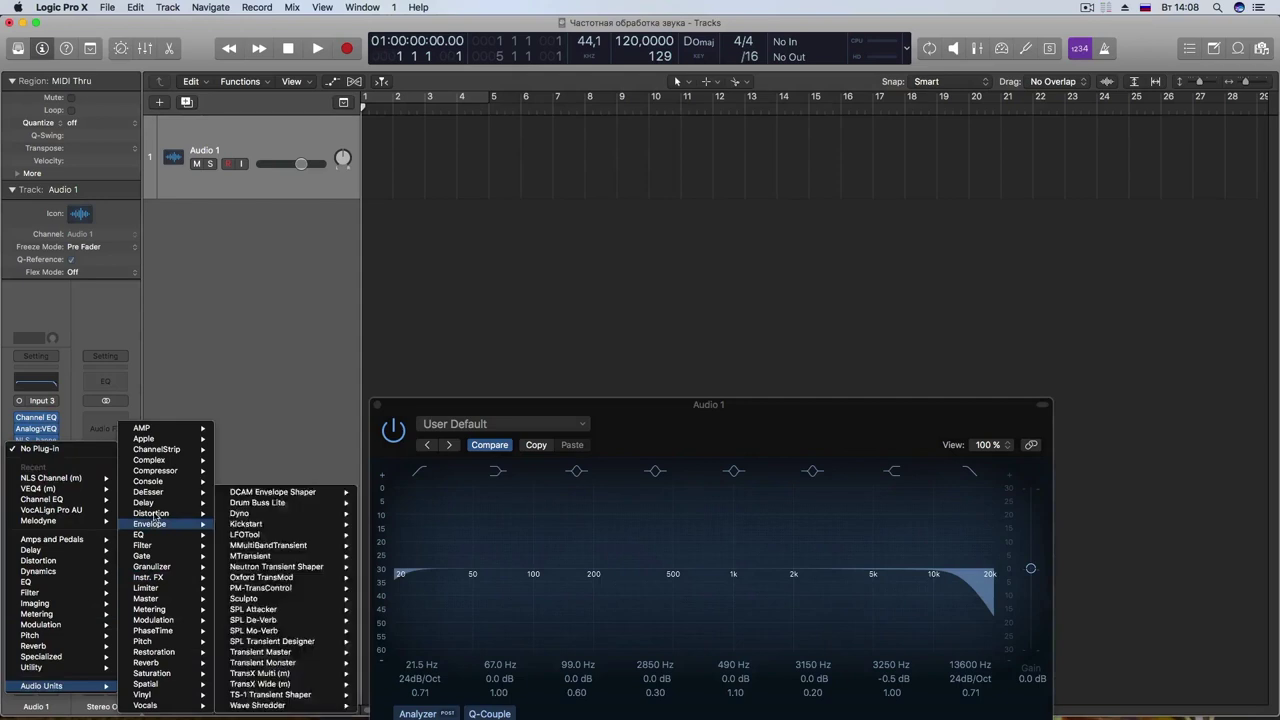
mouse_move(163, 674)
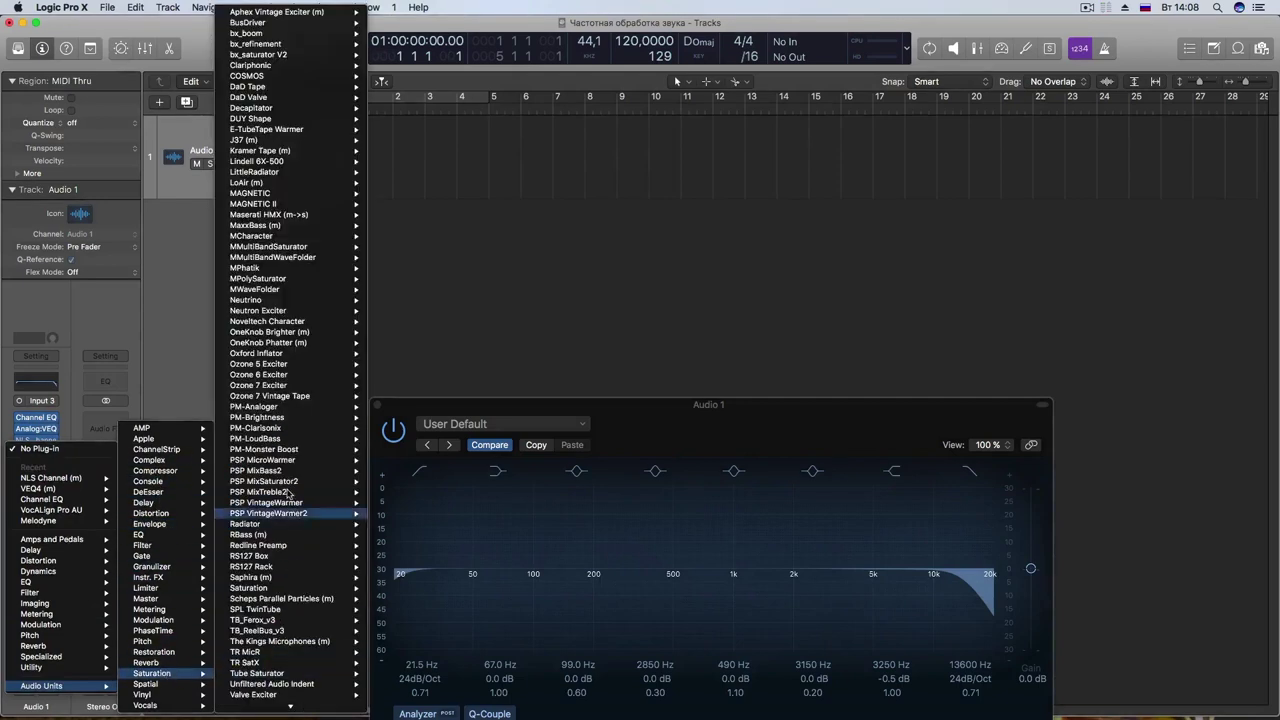
mouse_move(283, 396)
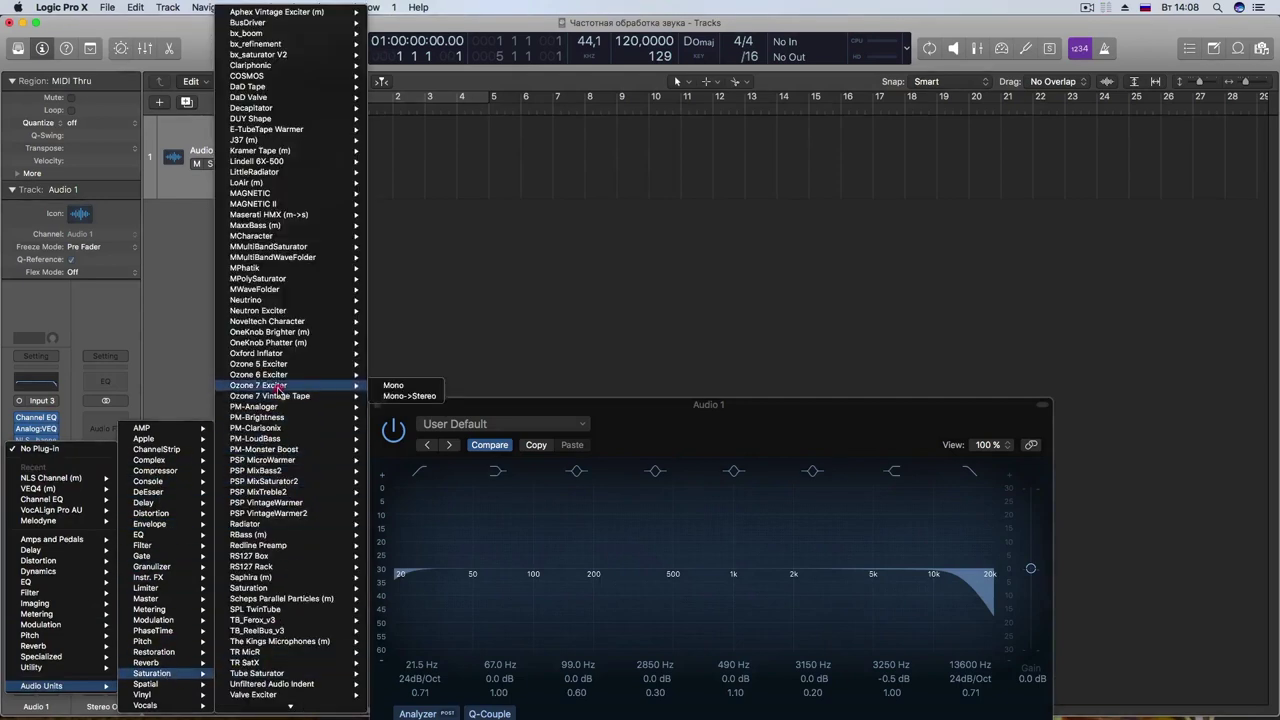
click(283, 396)
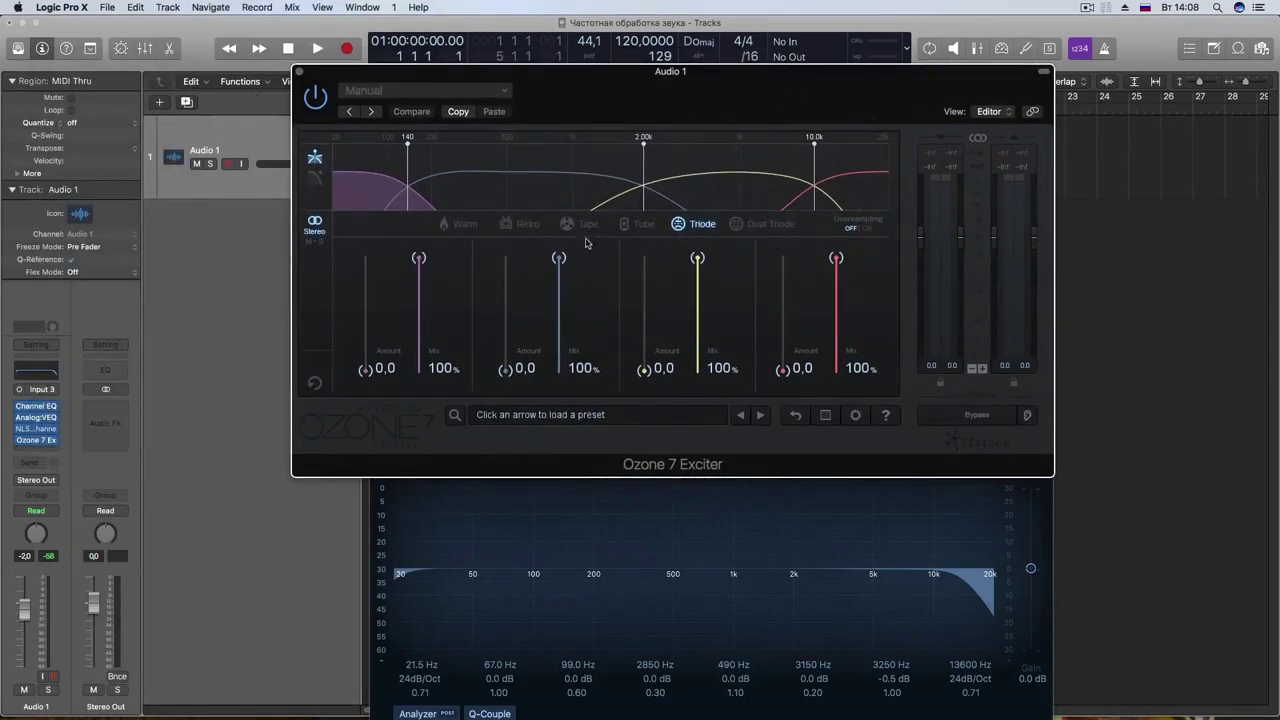
Step: Pull all four Exciter band mixes to 0% and roughly adjust the three crossovers
drag(408, 148, 422, 149)
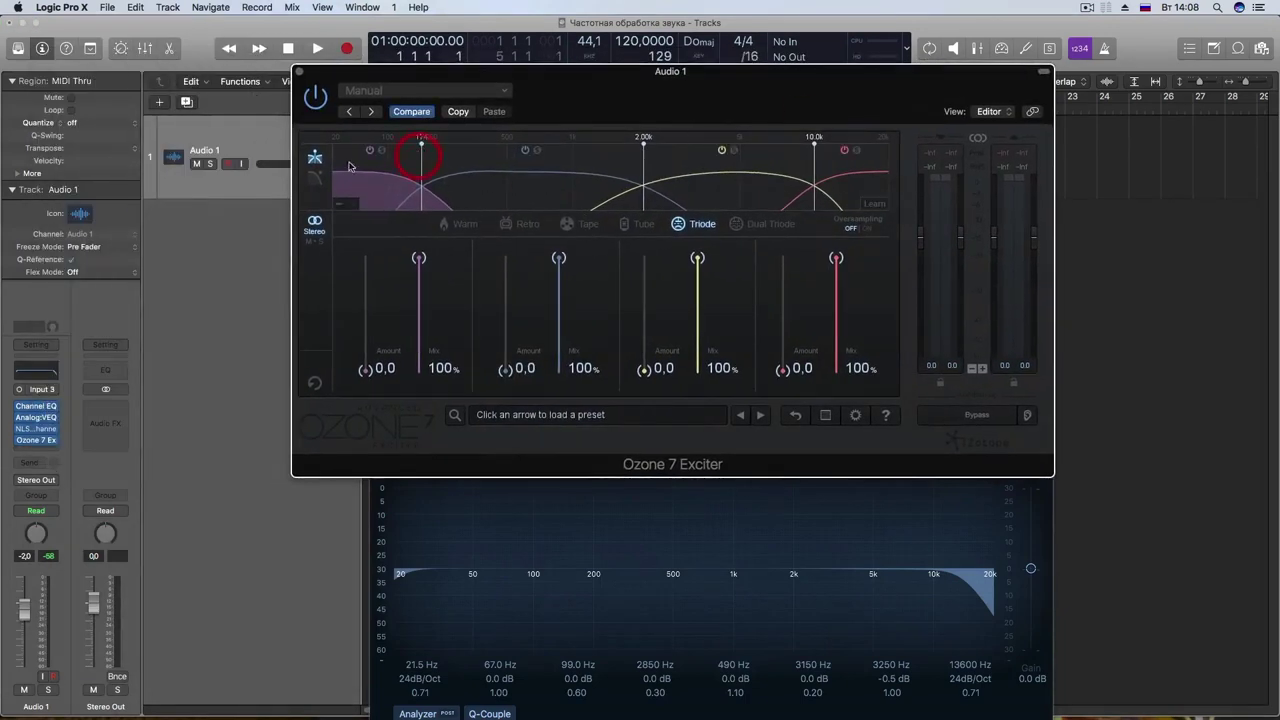
drag(640, 166, 636, 166)
drag(424, 320, 443, 414)
drag(559, 258, 546, 409)
drag(698, 258, 701, 398)
drag(836, 258, 834, 388)
drag(812, 171, 797, 172)
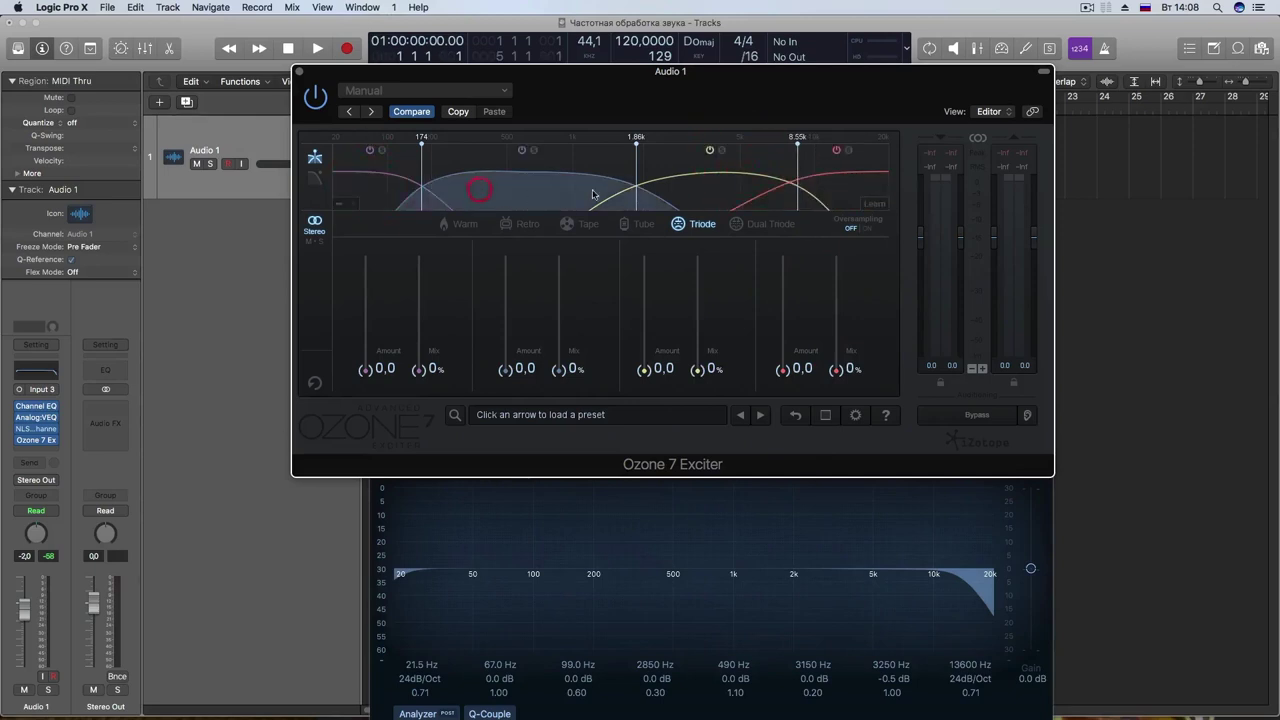
Step: Set the Exciter crossovers to 1.51k and 258 Hz, keeping band 2's amount at zero
click(540, 190)
click(368, 188)
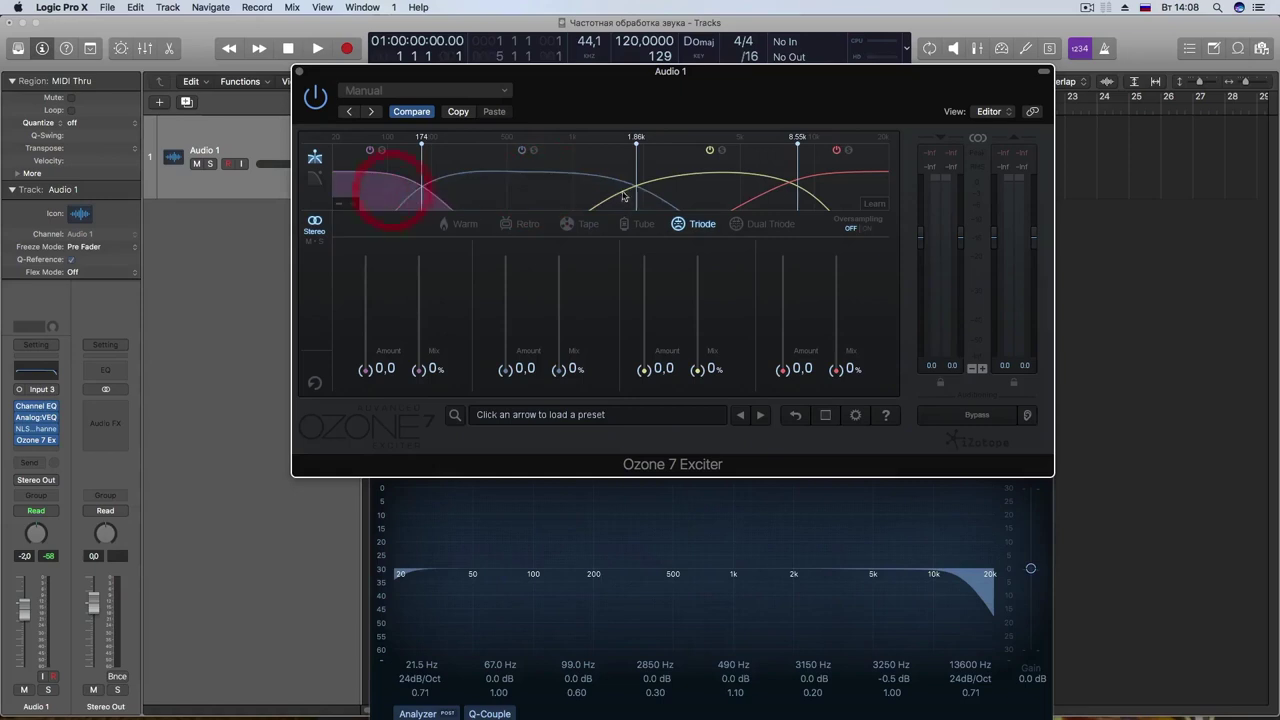
drag(607, 103, 596, 102)
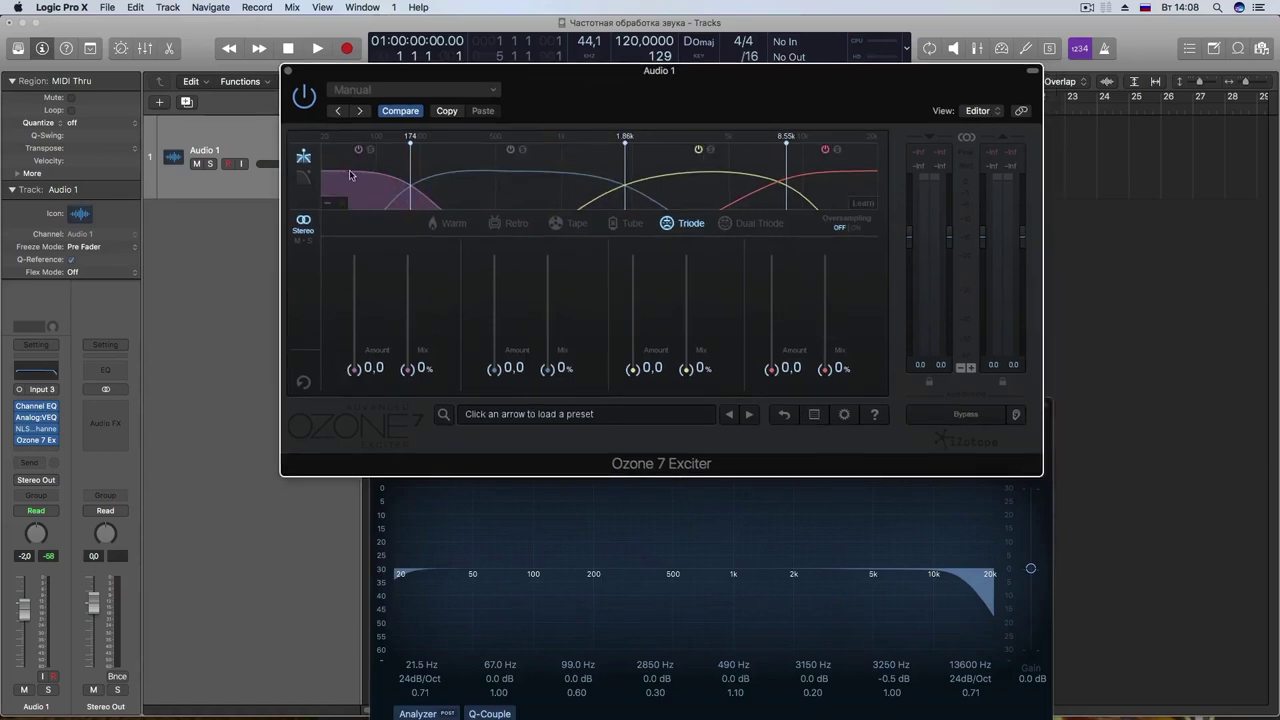
click(528, 175)
drag(624, 156, 602, 158)
drag(410, 165, 439, 228)
mouse_move(495, 371)
mouse_down()
mouse_move(495, 358)
mouse_move(494, 379)
mouse_up()
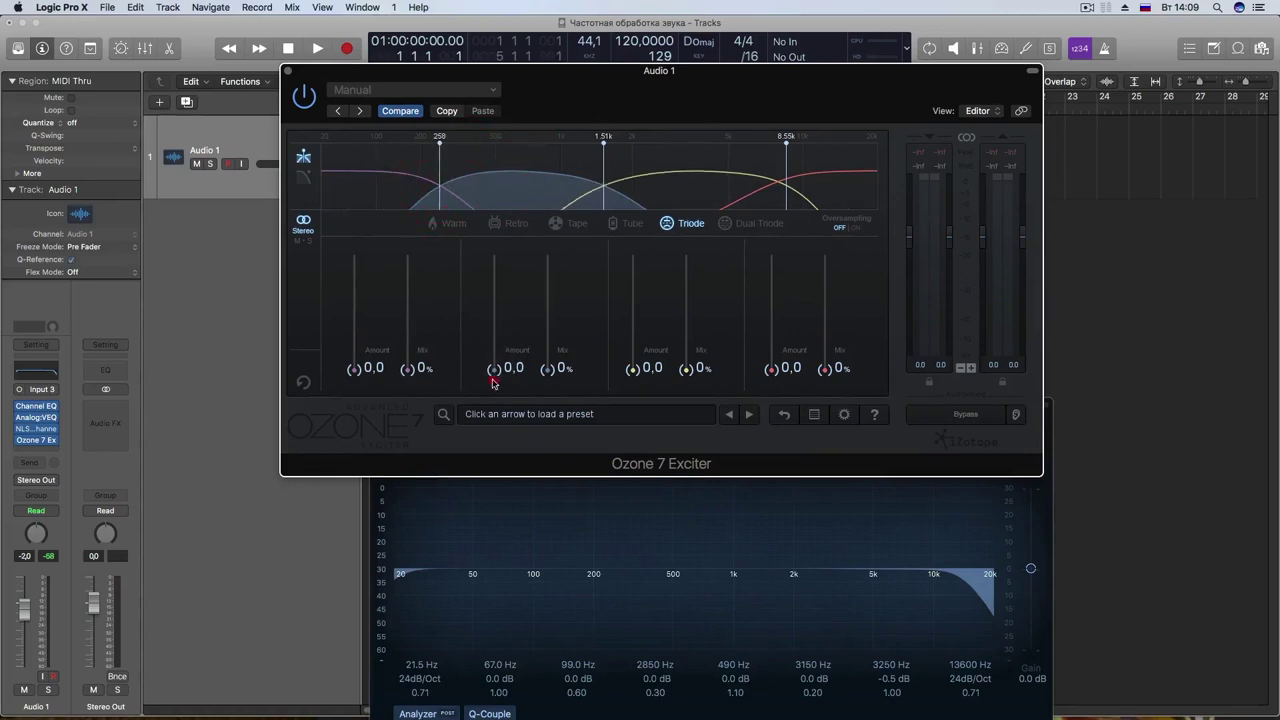
Step: Audition the Exciter's Warm, Retro and Tape saturation modes
click(463, 224)
click(510, 223)
click(560, 223)
click(452, 223)
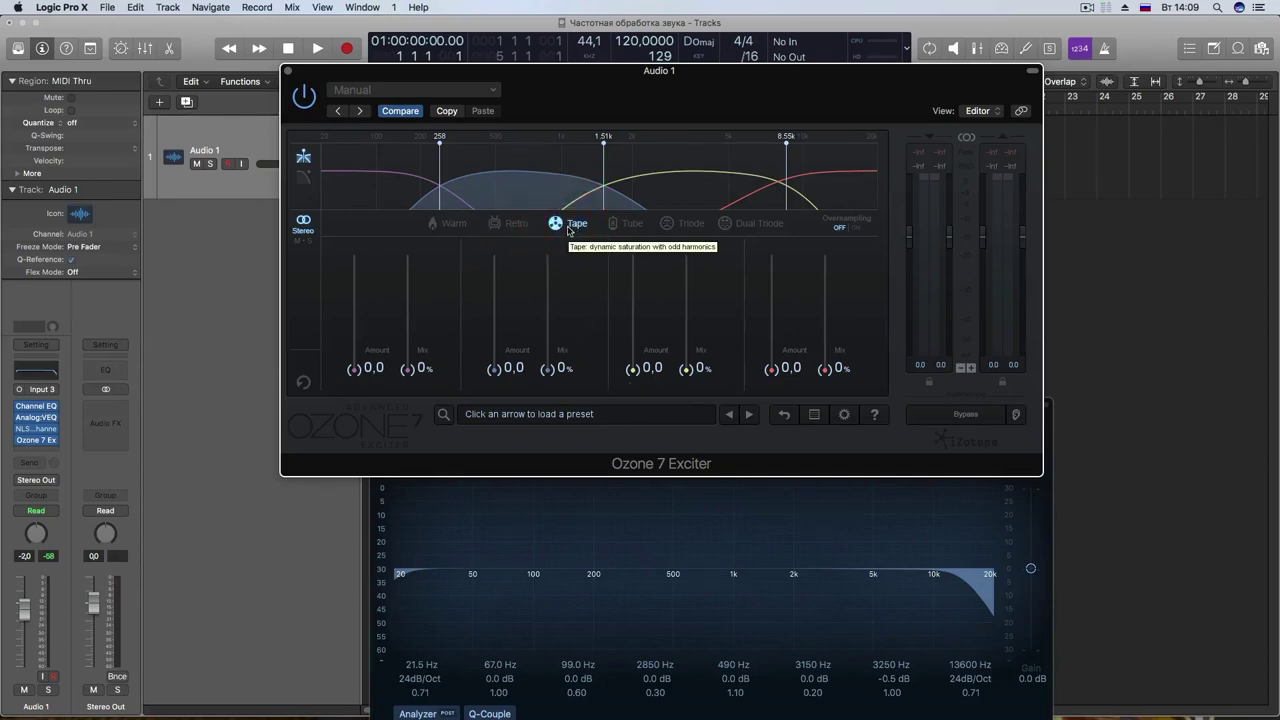
Step: Compare Tube, Triode, Tape and Retro exciter modes, settling on Tube
click(632, 224)
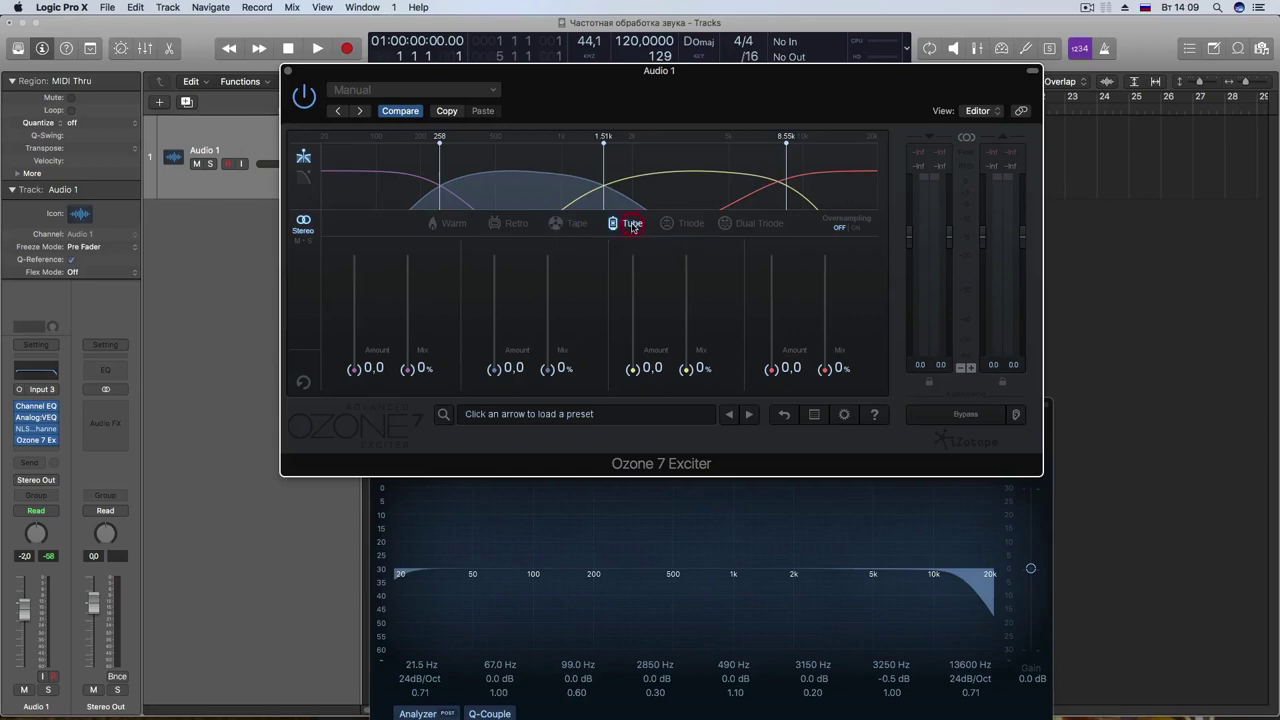
click(692, 224)
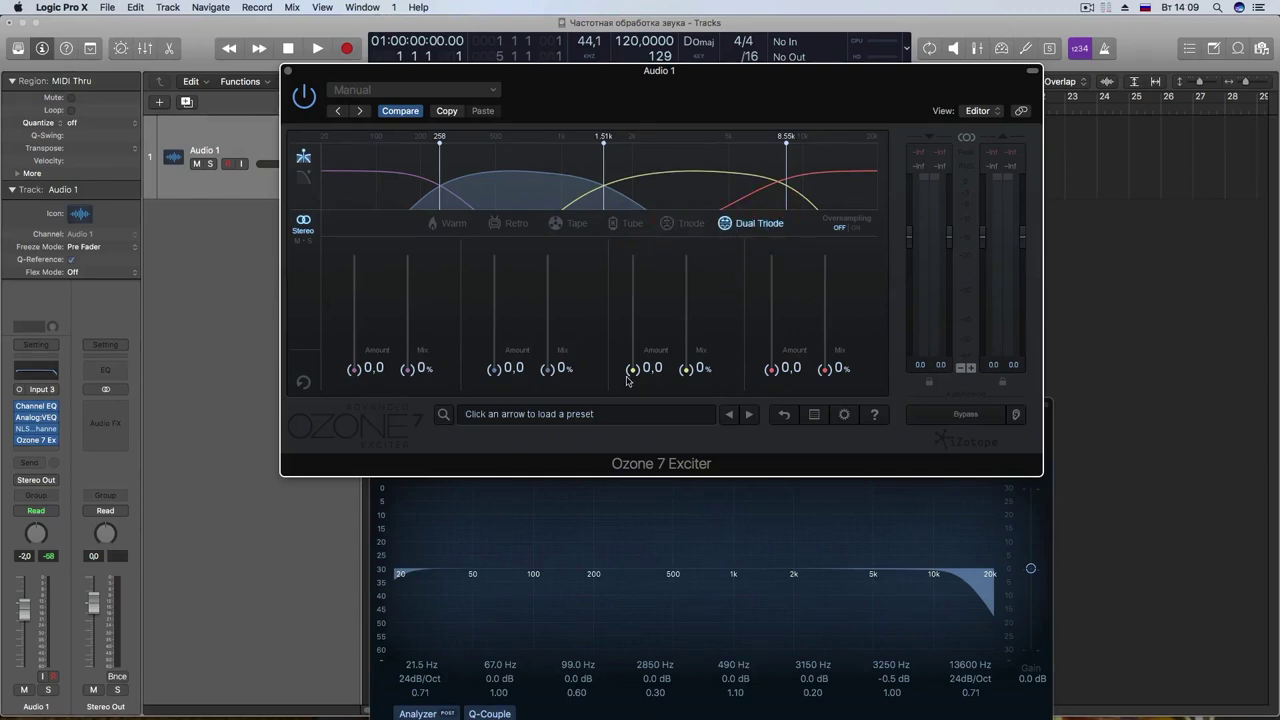
click(560, 226)
click(512, 223)
click(556, 224)
click(620, 224)
Step: Set band 2's mix to 53.5% with its amount at 0.0, and close Ozone 7 Exciter
drag(547, 370, 494, 268)
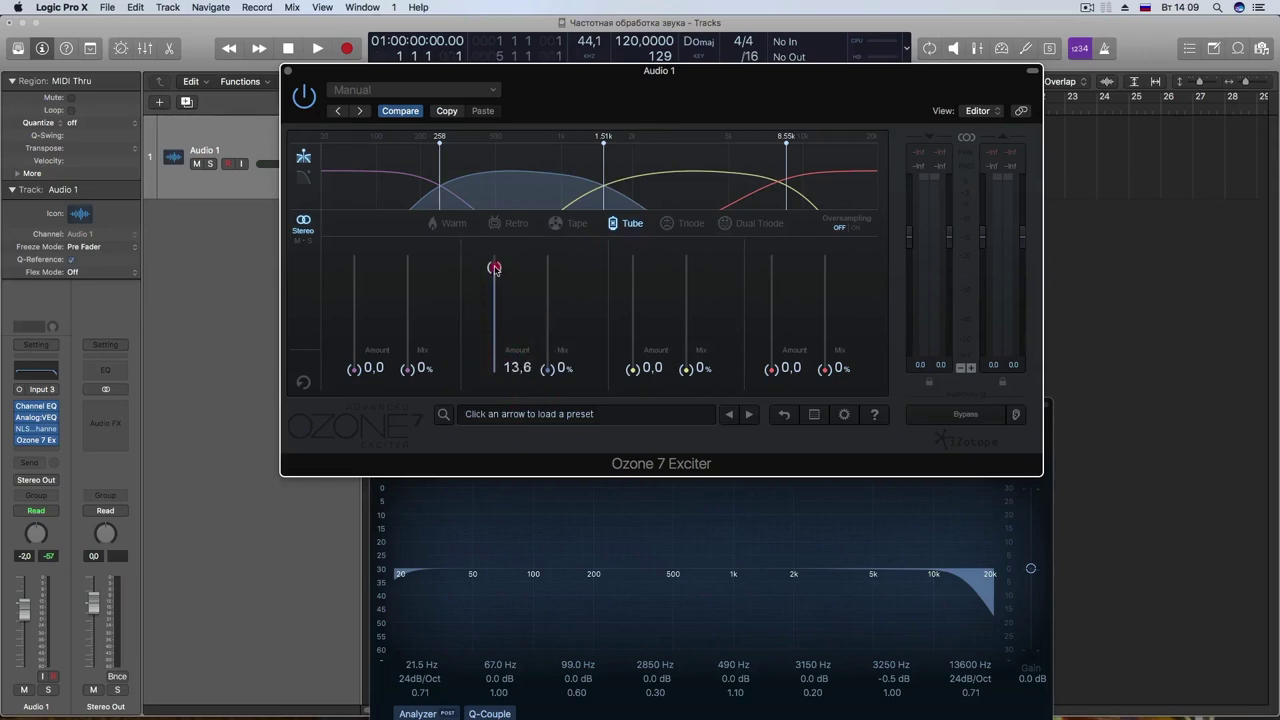
mouse_move(549, 370)
mouse_down()
mouse_move(549, 271)
mouse_move(549, 382)
mouse_up()
drag(634, 99, 686, 241)
click(632, 191)
drag(547, 379, 557, 505)
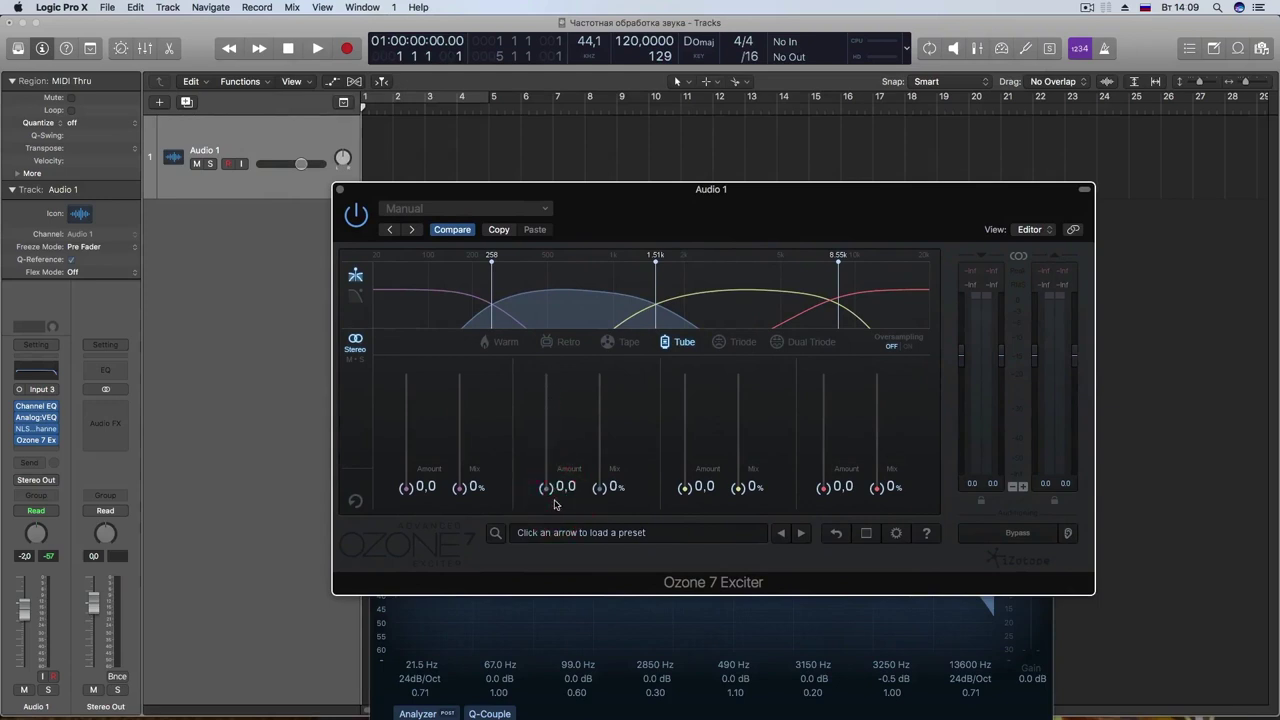
drag(599, 487, 599, 428)
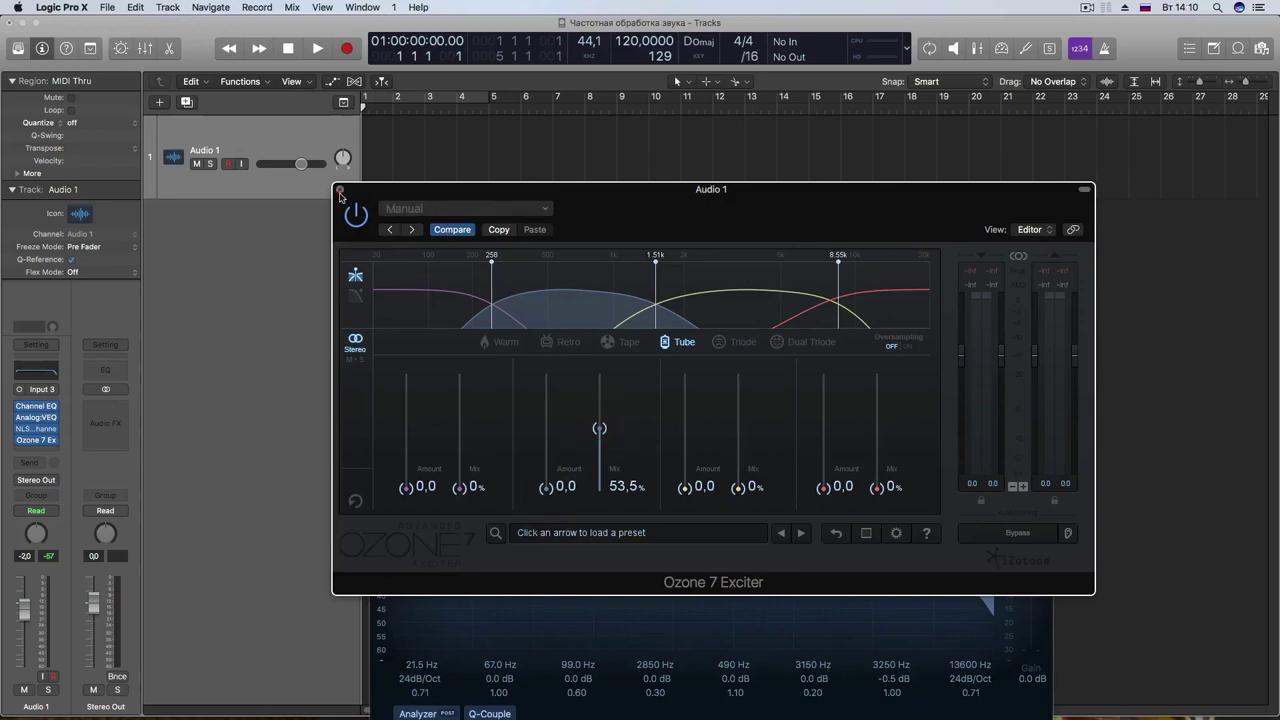
click(339, 189)
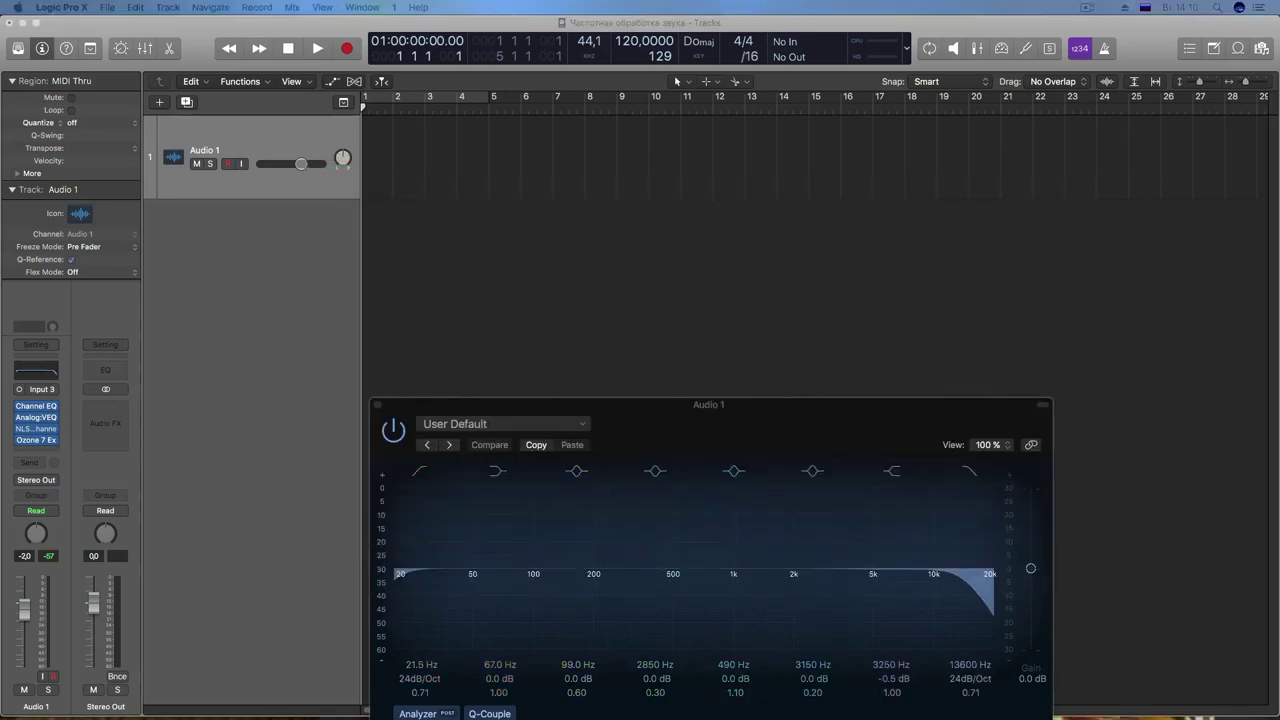
Step: With the spectrum image above the Channel EQ, raise the high cut to 20000 Hz and move 3250 Hz to 4100 Hz
key(super+Tab)
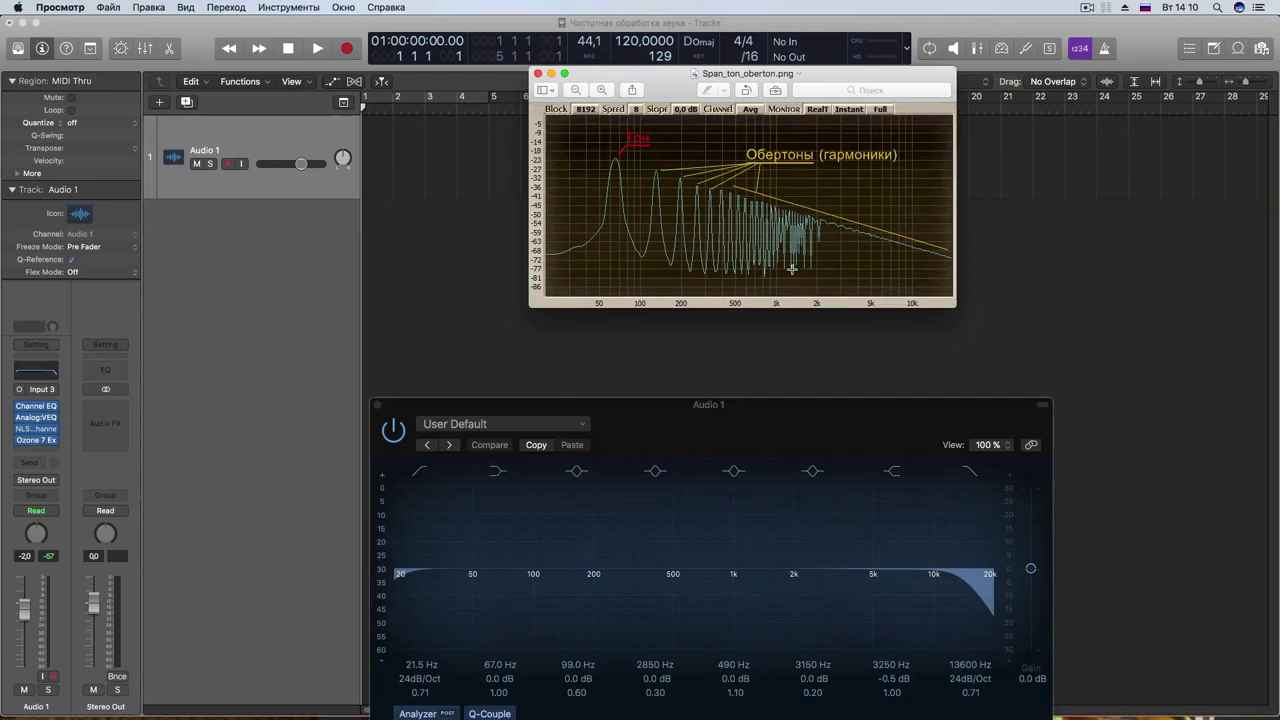
drag(799, 76, 759, 80)
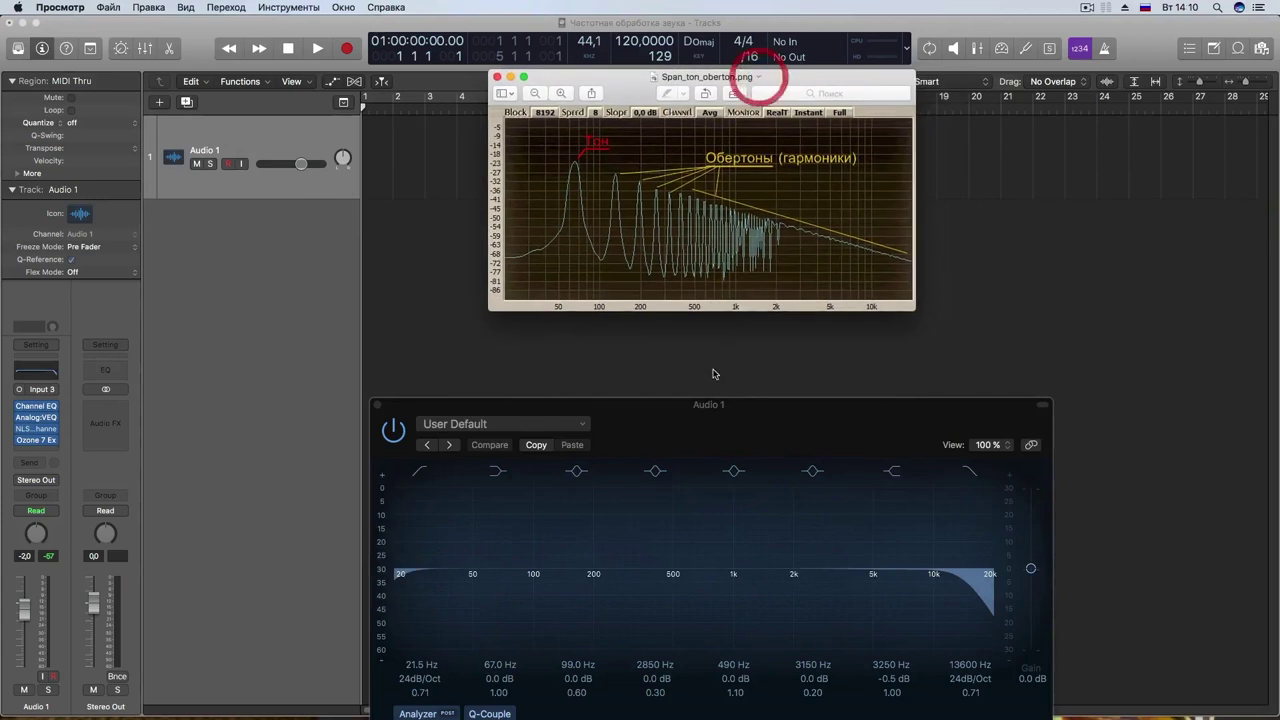
drag(703, 428, 687, 298)
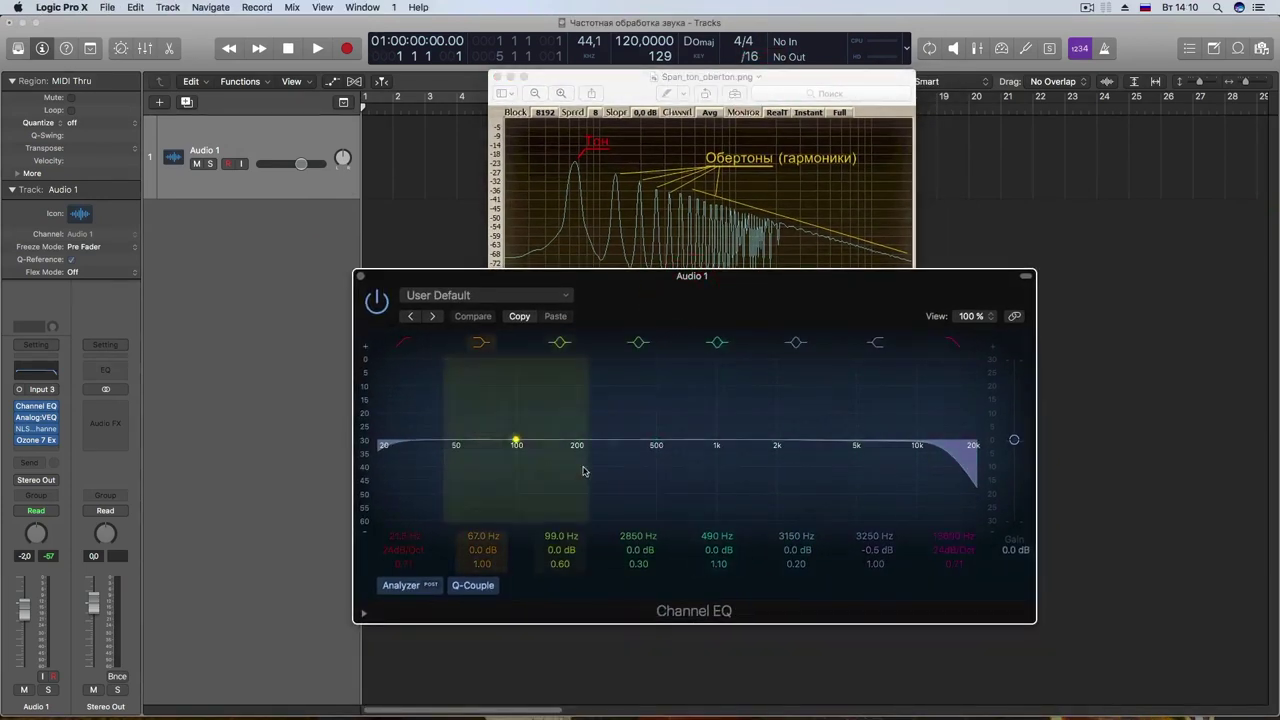
drag(922, 466, 976, 466)
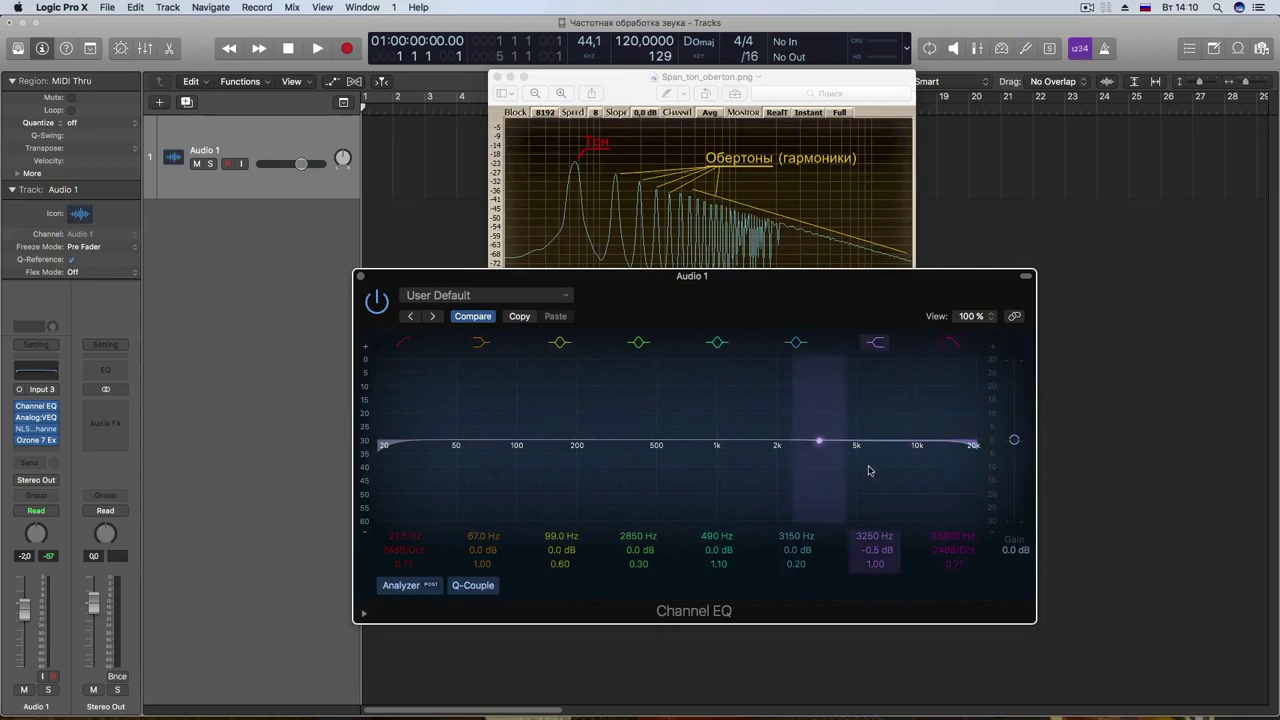
drag(873, 469, 891, 469)
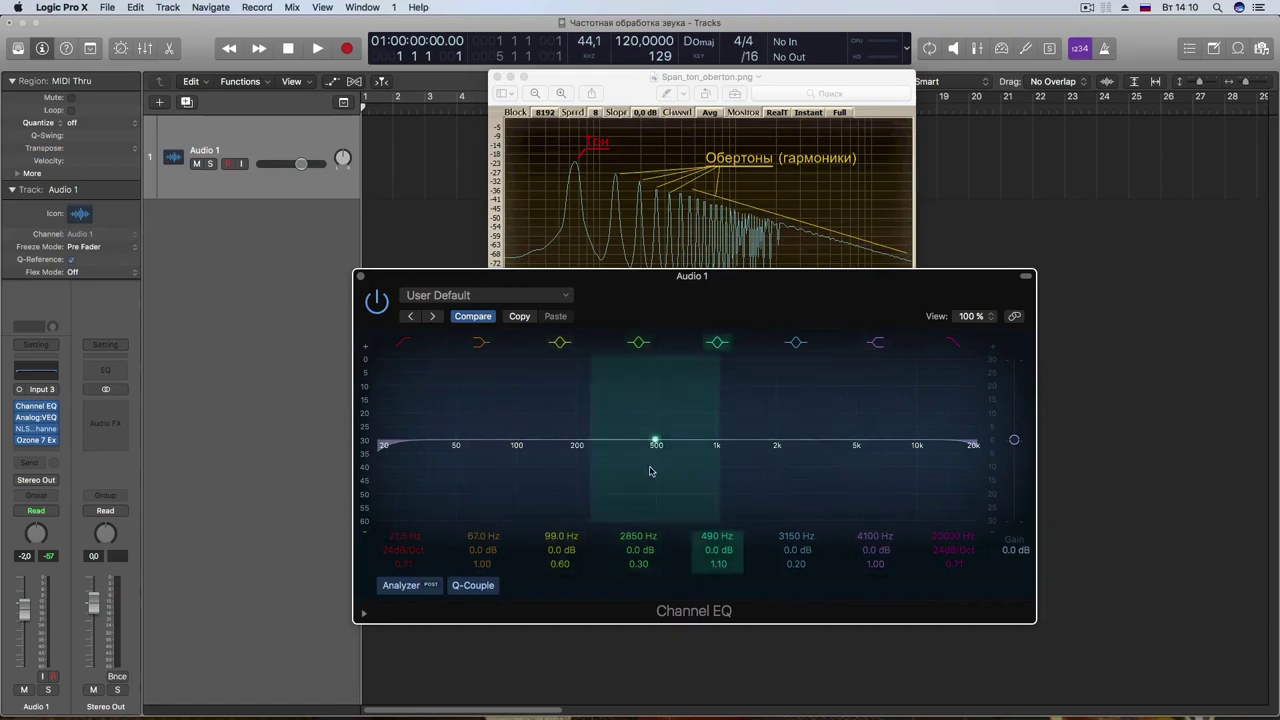
drag(705, 274, 720, 262)
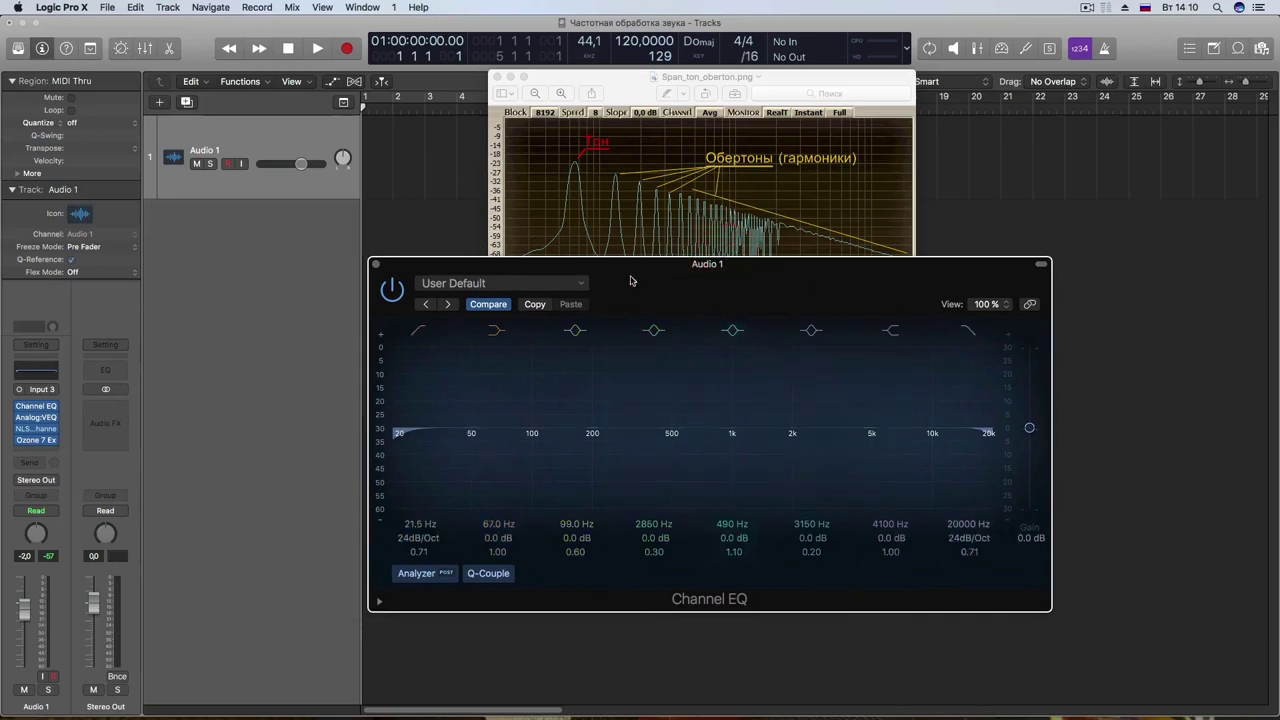
drag(669, 296, 660, 294)
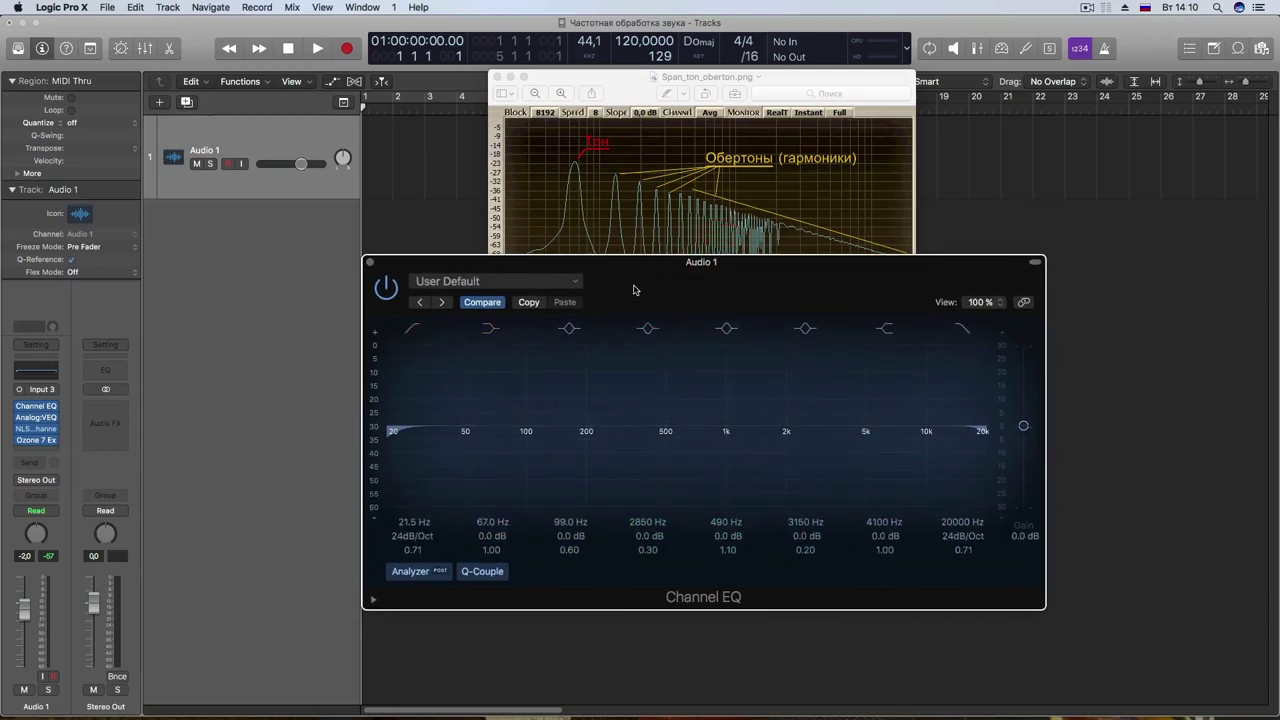
drag(633, 290, 681, 277)
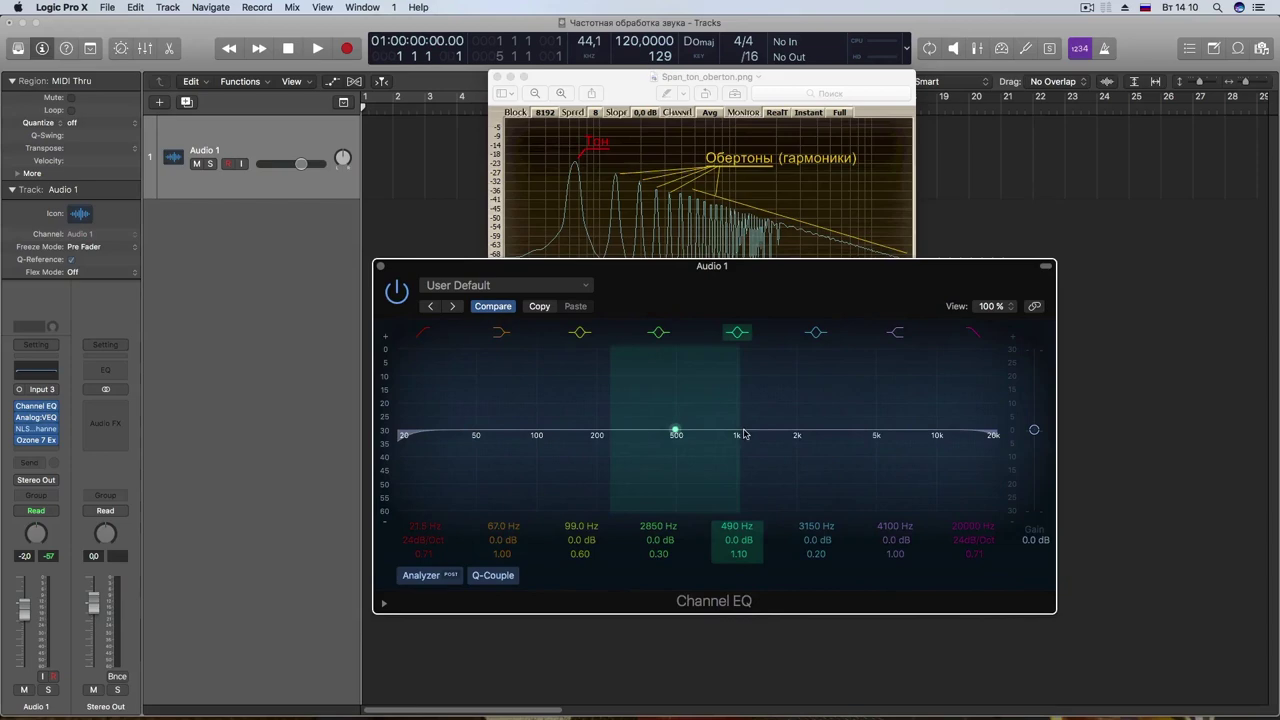
key(shift+super)
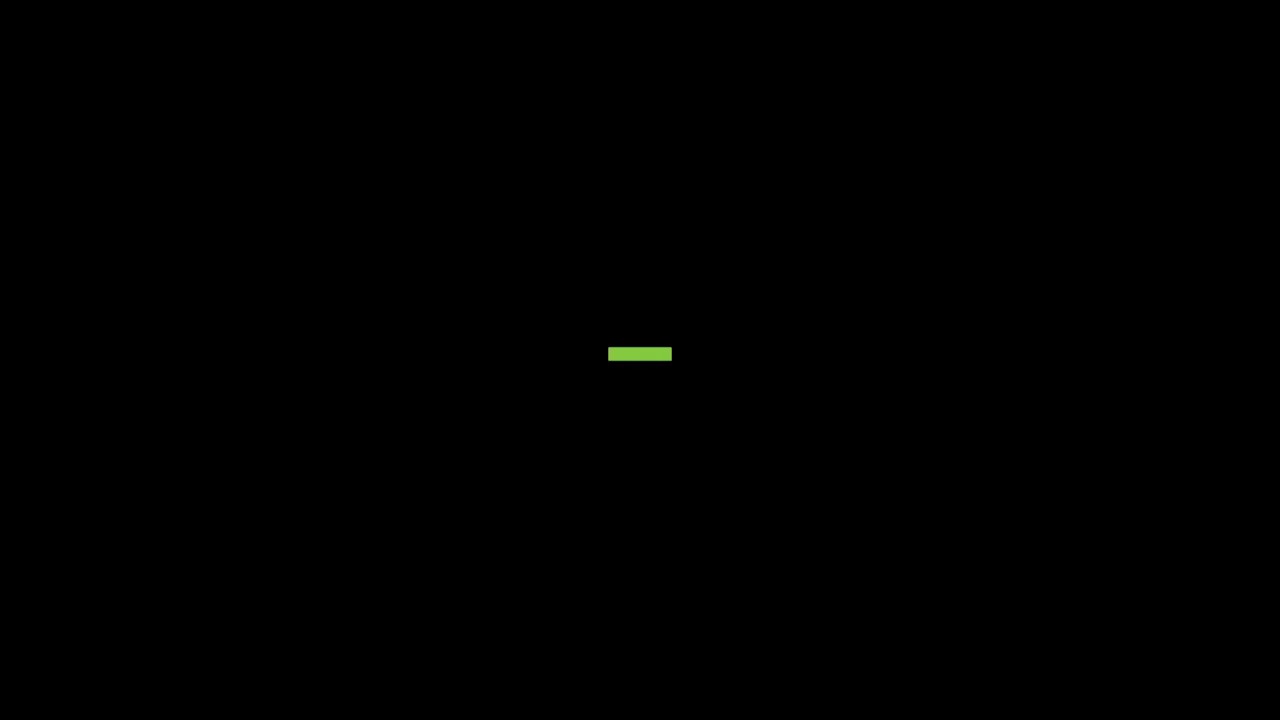